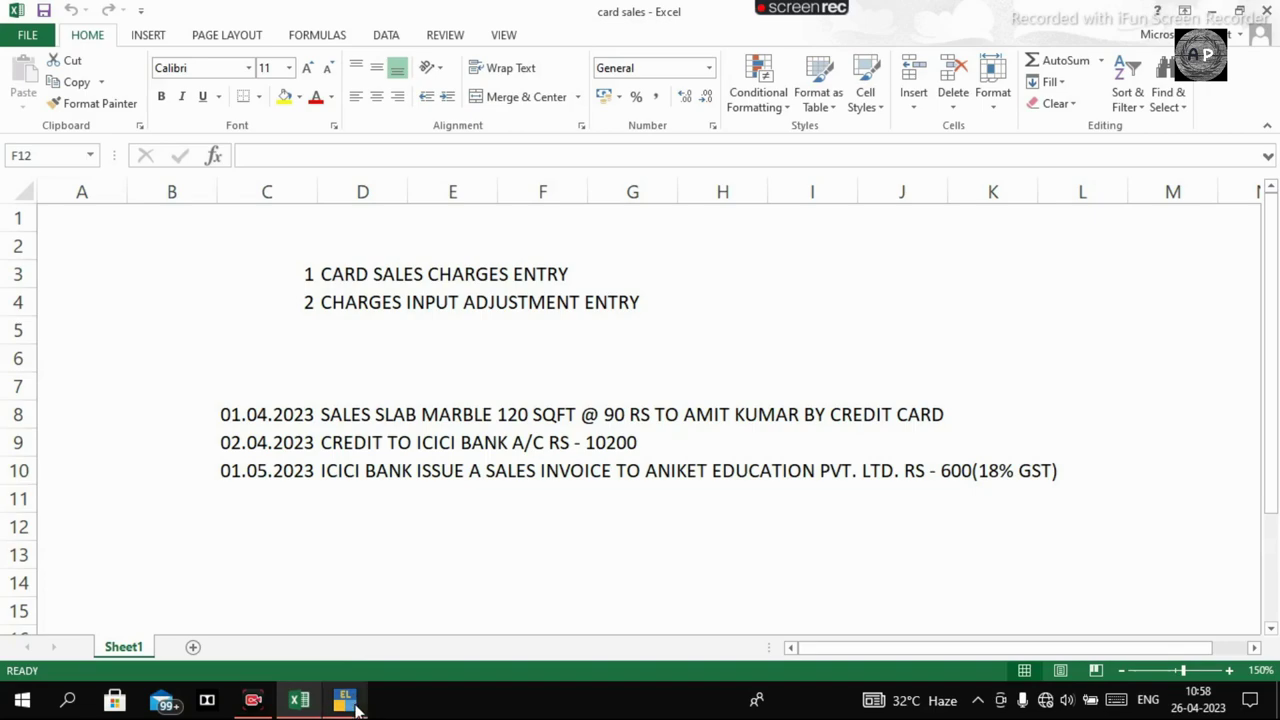
Open voucher entry and start a Sales voucher with the GST voucher class.
{"action": "left_click", "coordinate": [350, 701]}
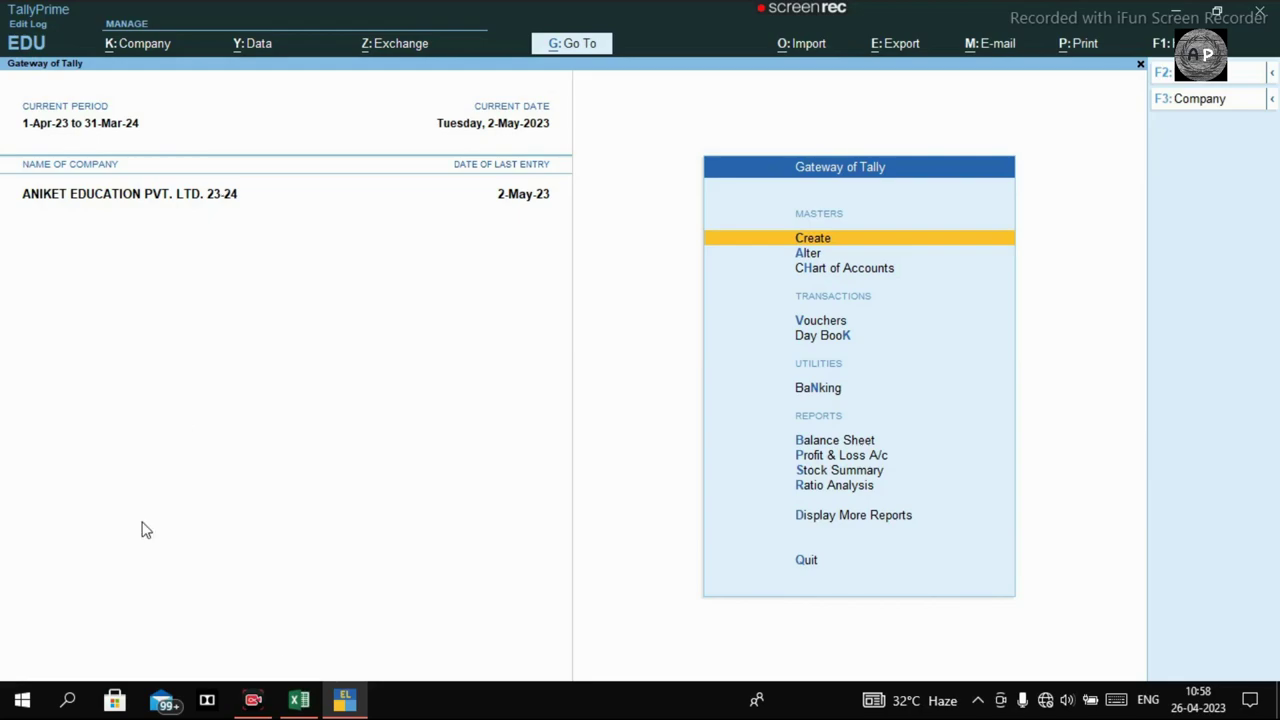
{"action": "left_click", "coordinate": [299, 700]}
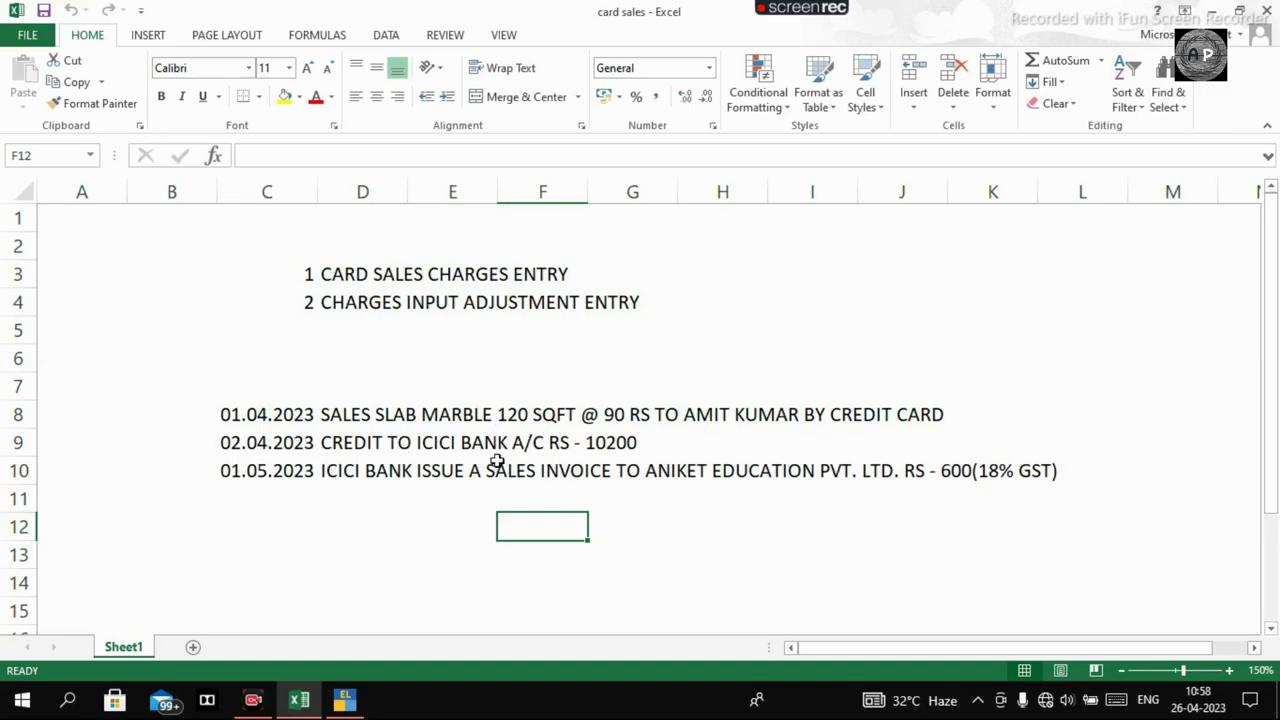
{"action": "left_click", "coordinate": [352, 702]}
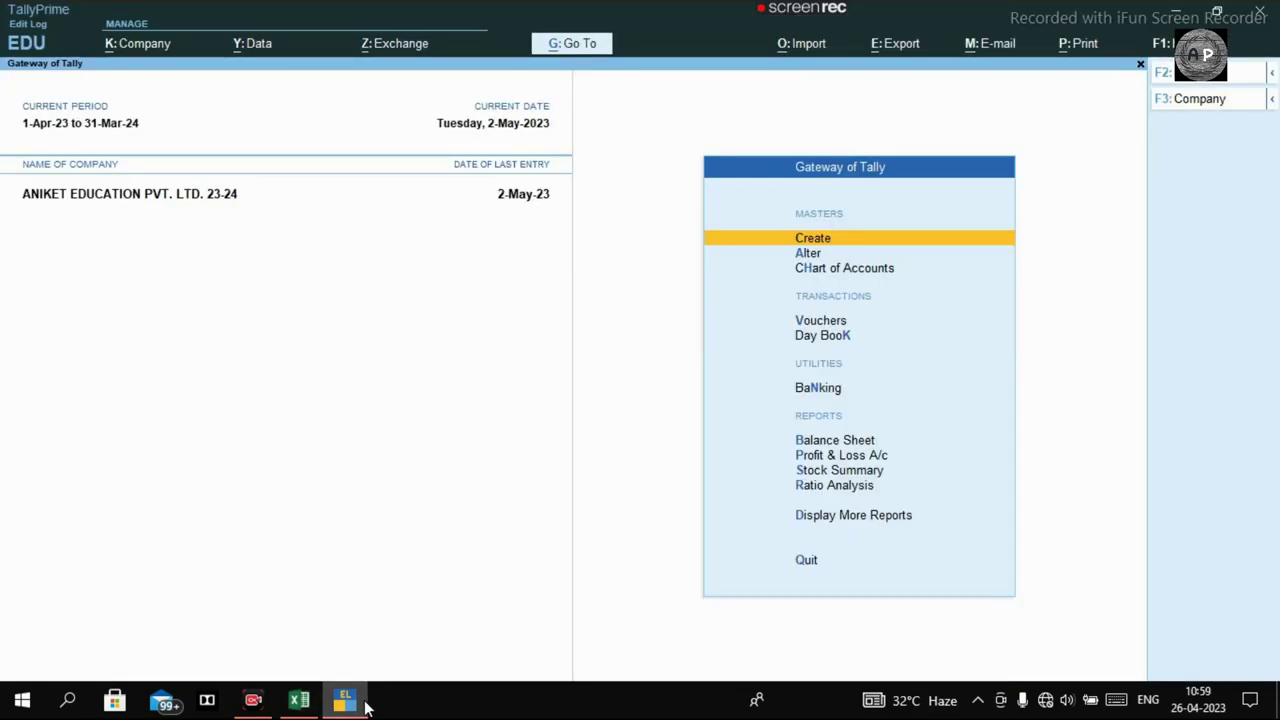
{"action": "key", "text": "v"}
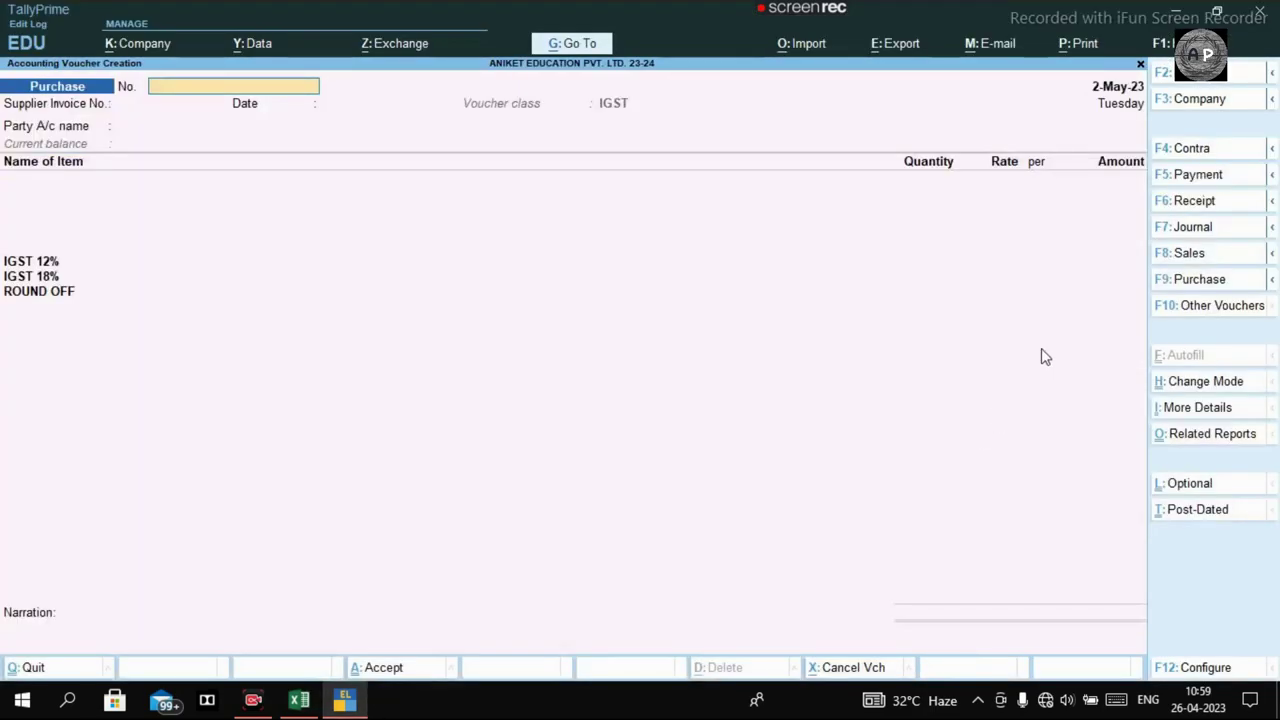
{"action": "left_click", "coordinate": [1206, 258]}
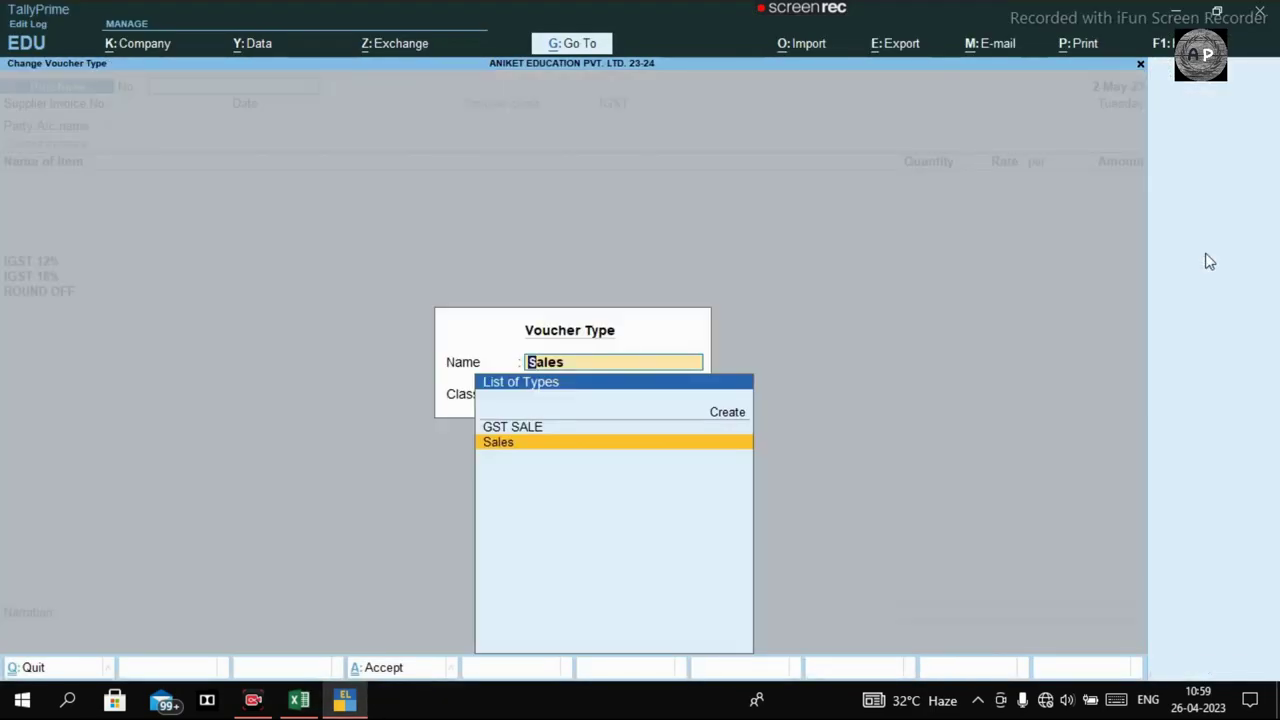
{"action": "key", "text": "Return"}
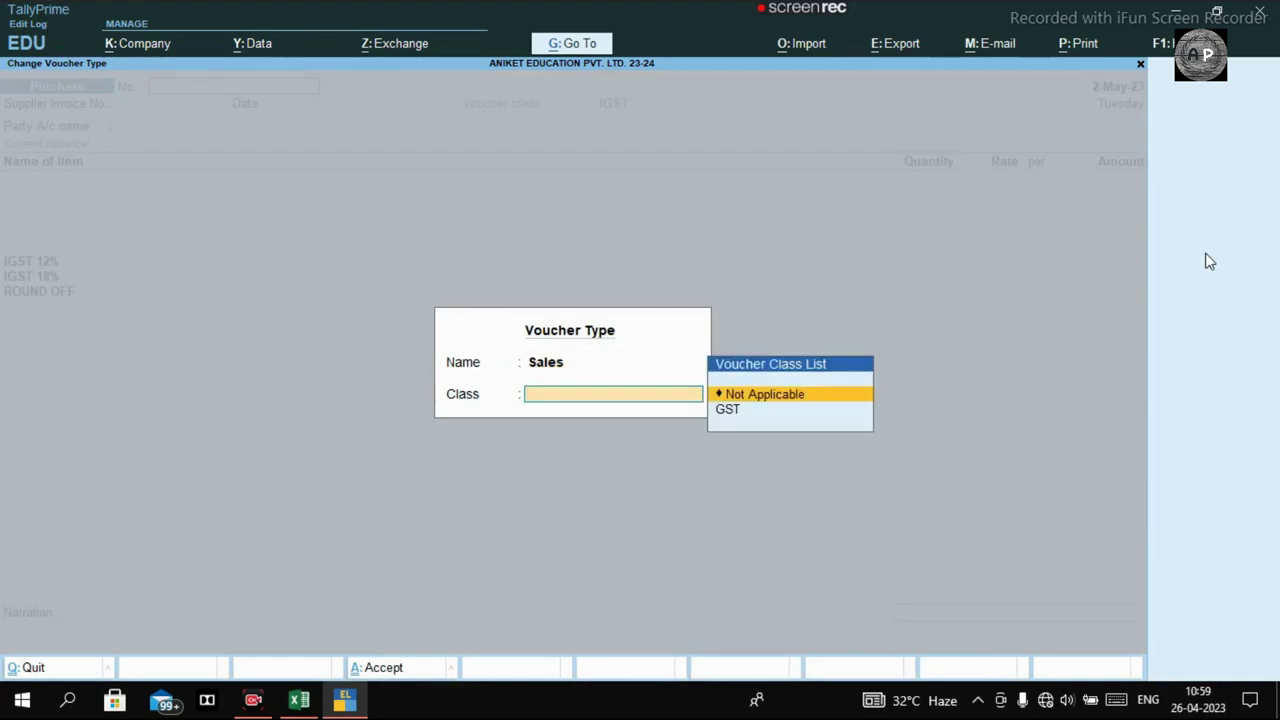
{"action": "key", "text": "Down"}
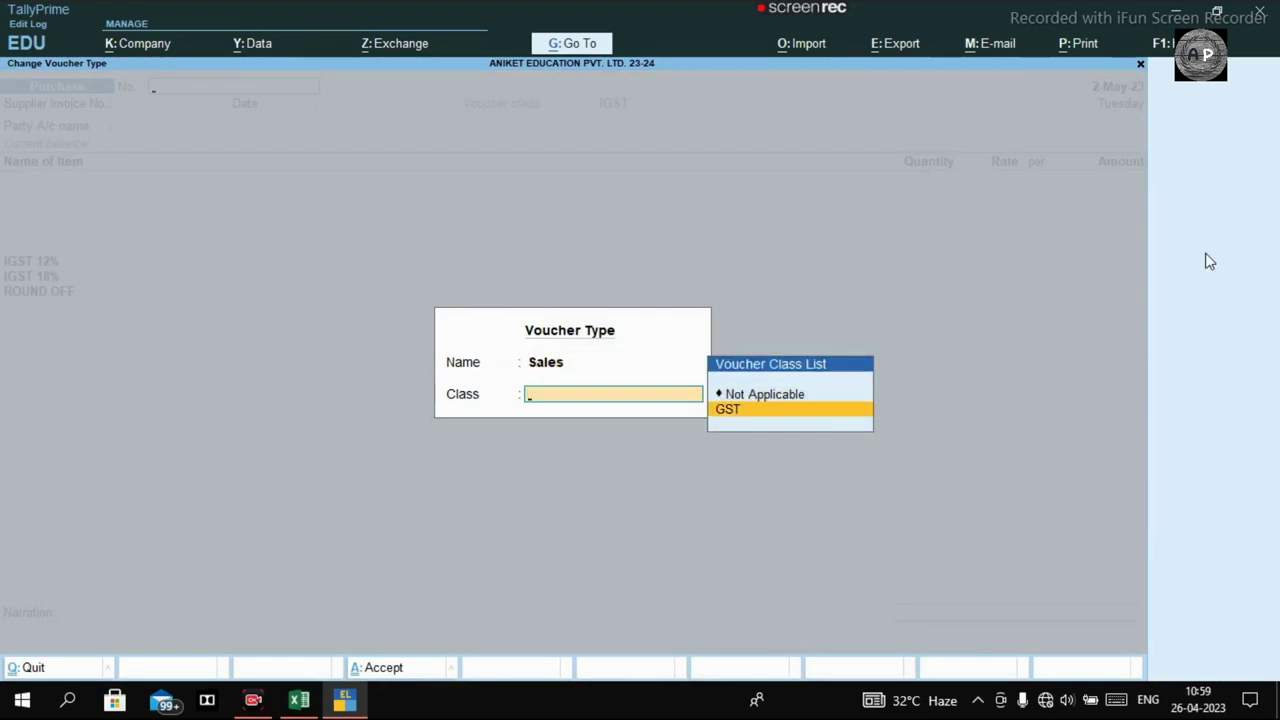
{"action": "key", "text": "Return"}
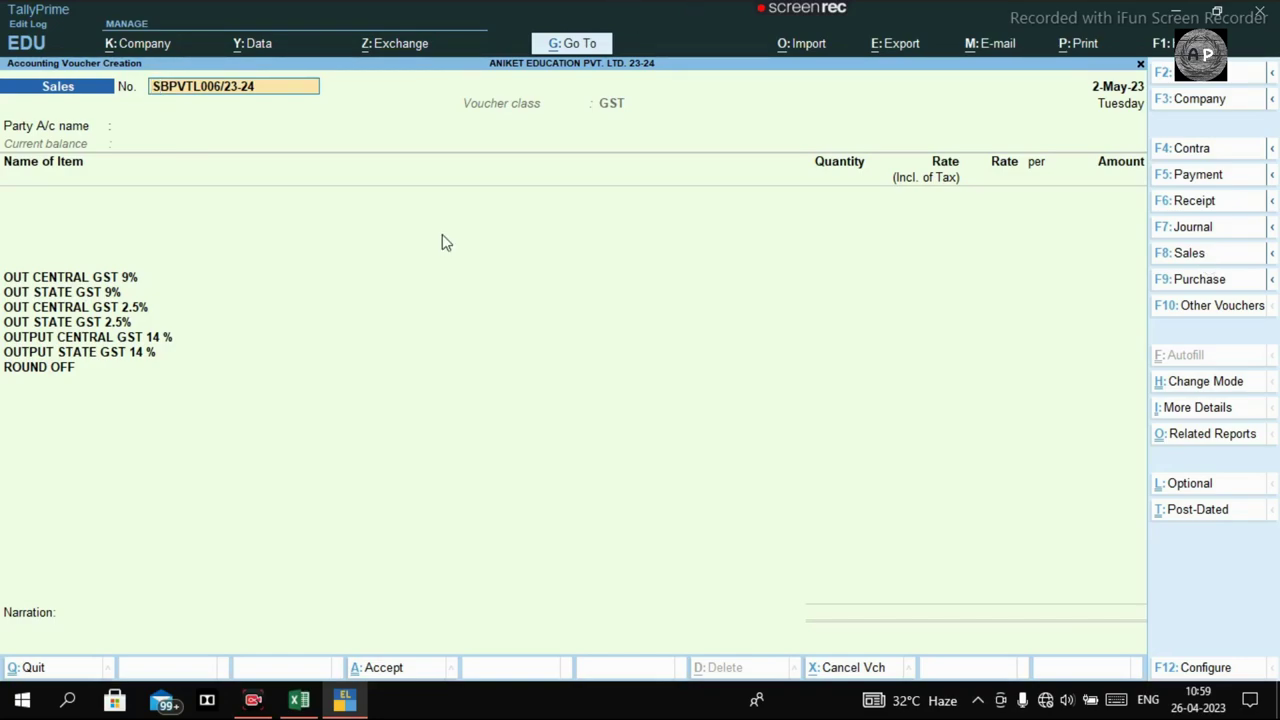
Change the voucher date to 01.04.2023.
{"action": "left_click", "coordinate": [1174, 76]}
{"action": "type", "text": "01.04.2022"}
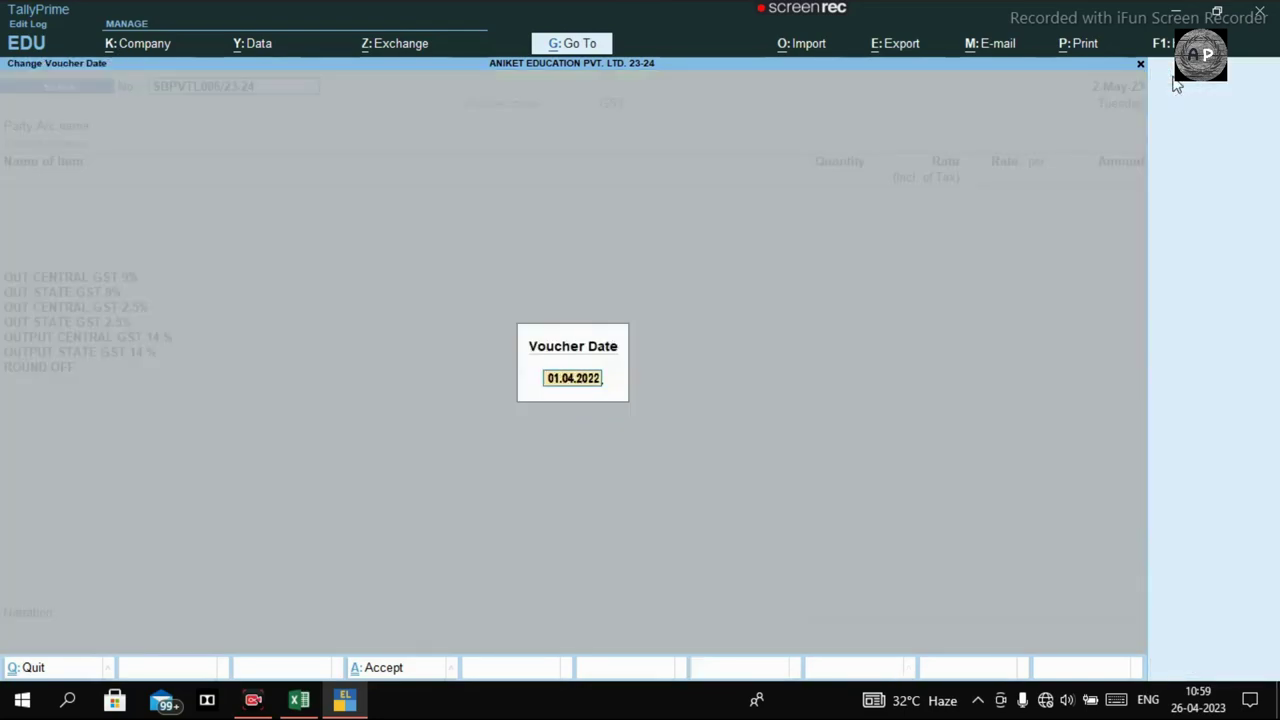
{"action": "key", "text": "BackSpace"}
{"action": "type", "text": "3"}
{"action": "key", "text": "Return"}
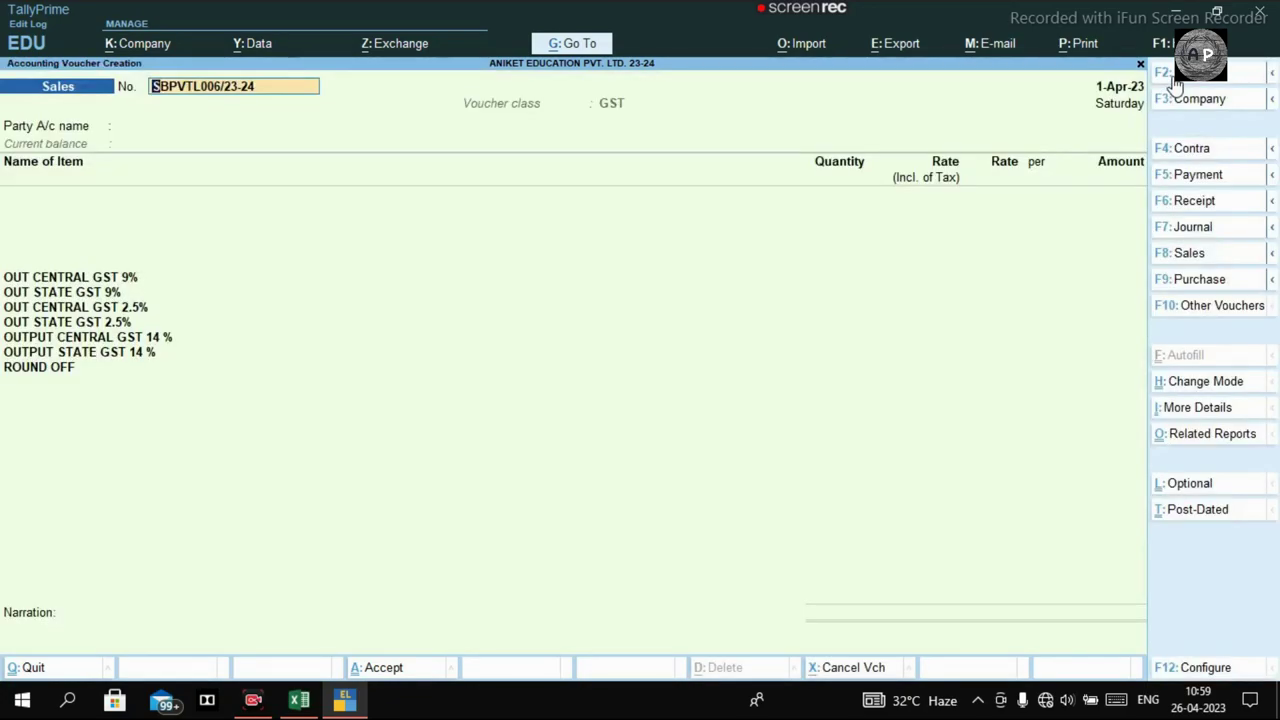
Set the customer's ledger as the party account, reviewing it and accepting it unchanged.
{"action": "key", "text": "Return"}
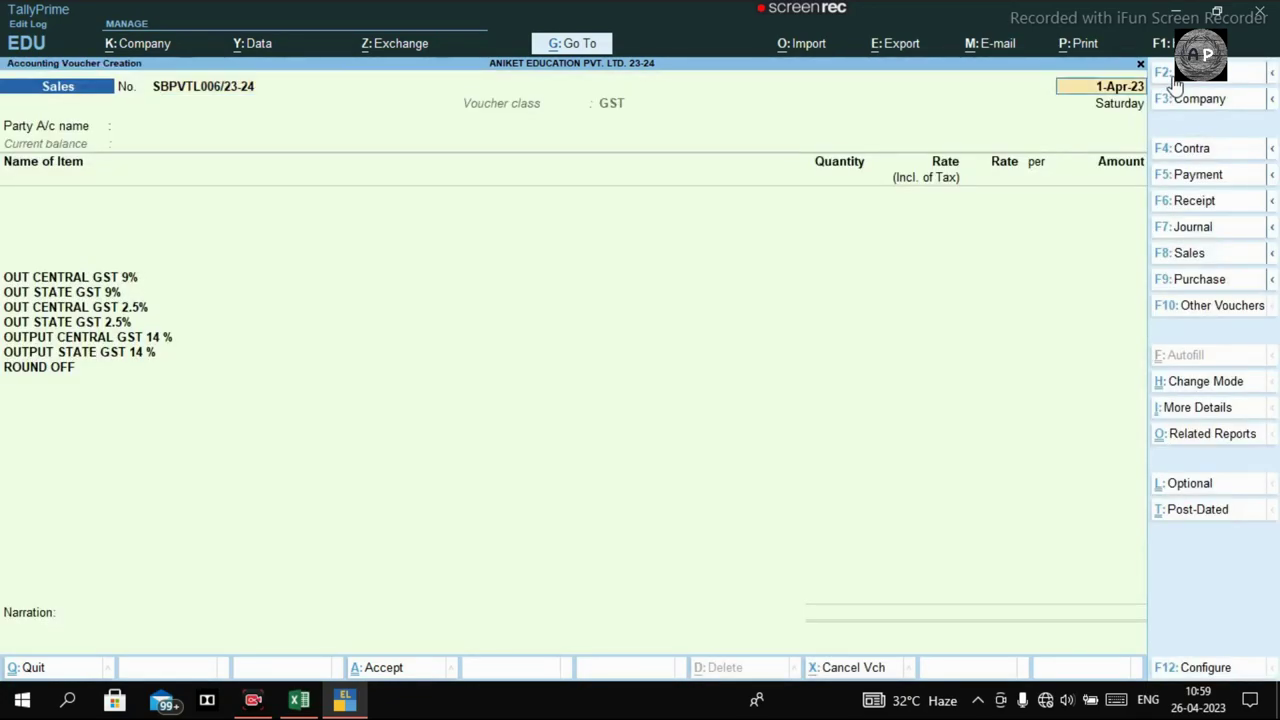
{"action": "key", "text": "Return"}
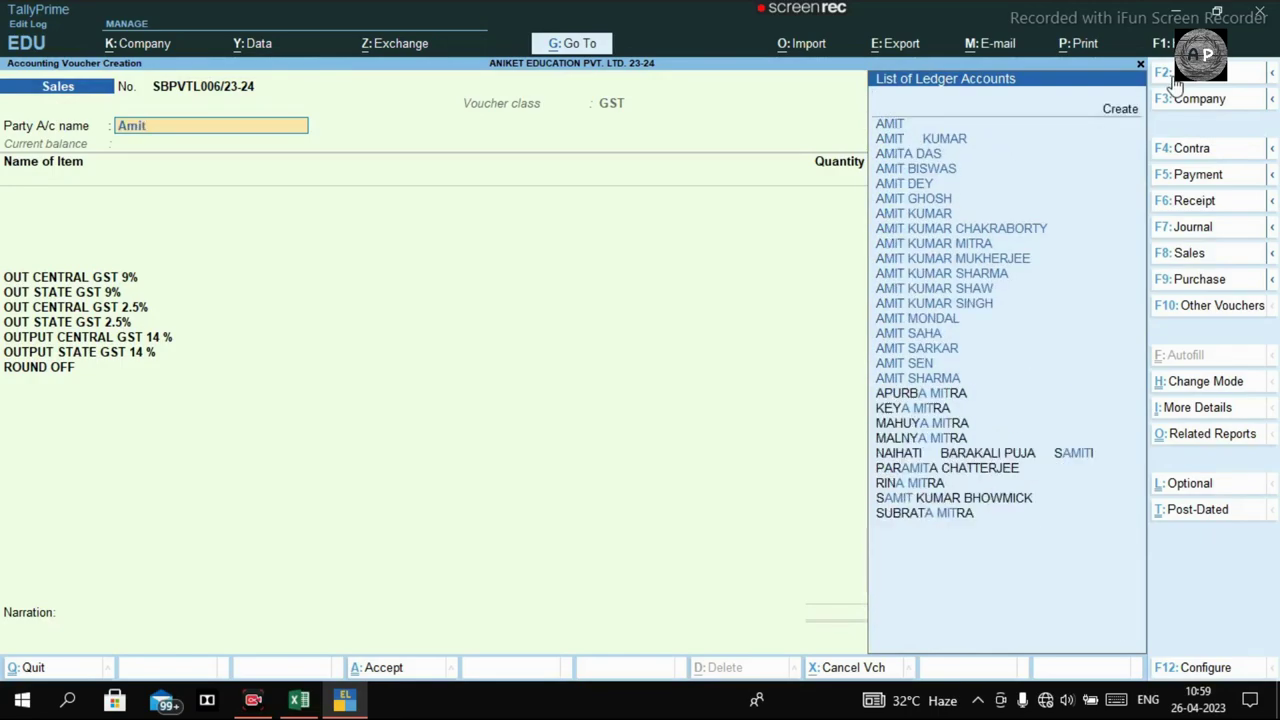
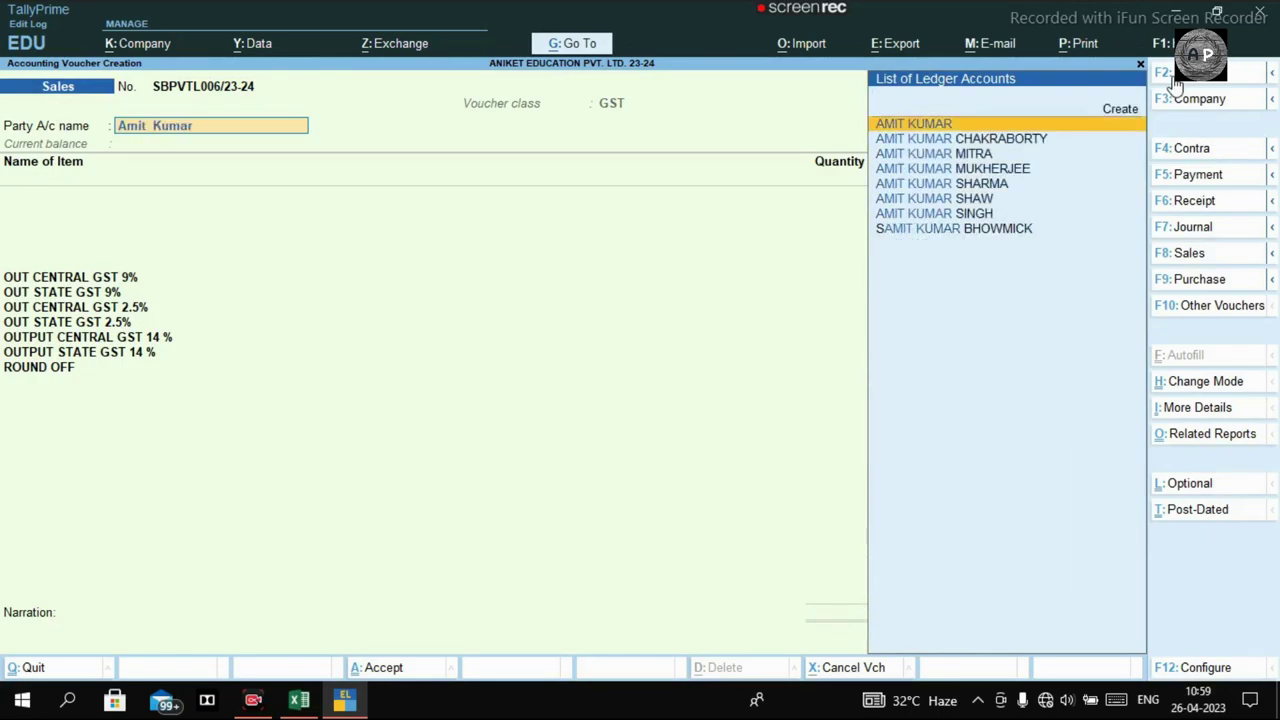
{"action": "key", "text": "Return"}
{"action": "key", "text": "Return"}
{"action": "key", "text": "Return"}
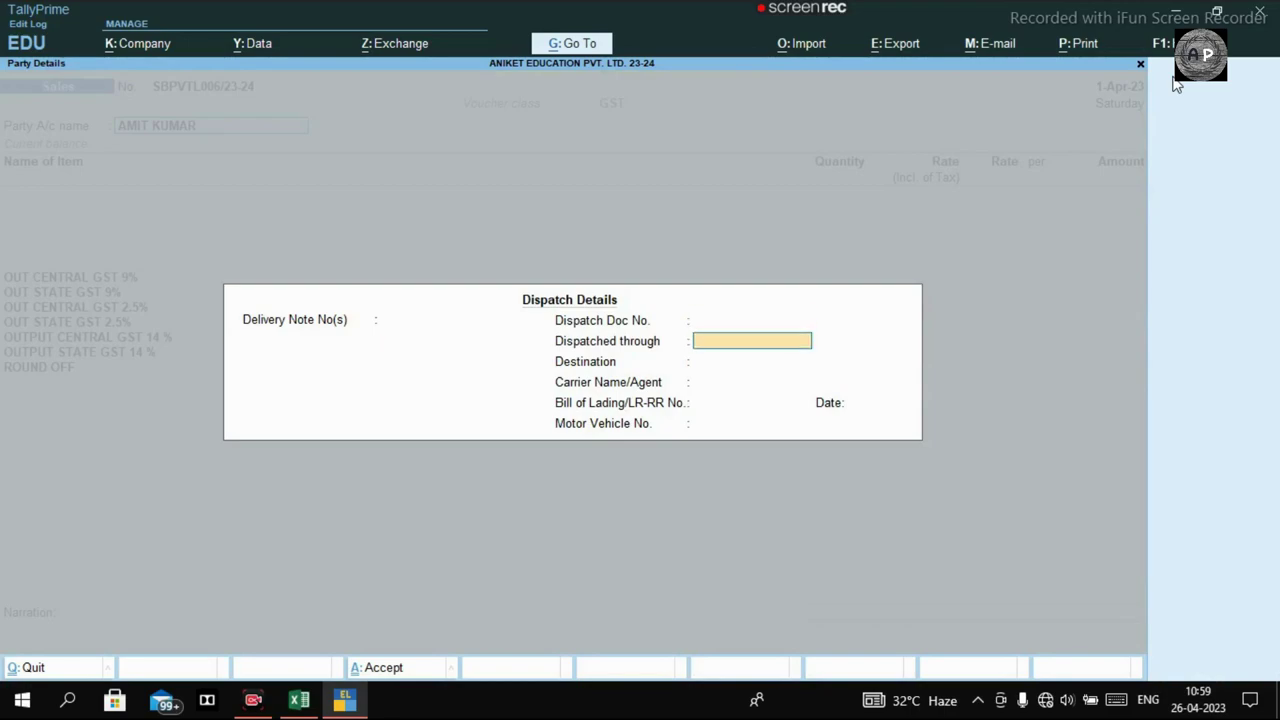
{"action": "key", "text": "Escape"}
{"action": "key", "text": "BackSpace"}
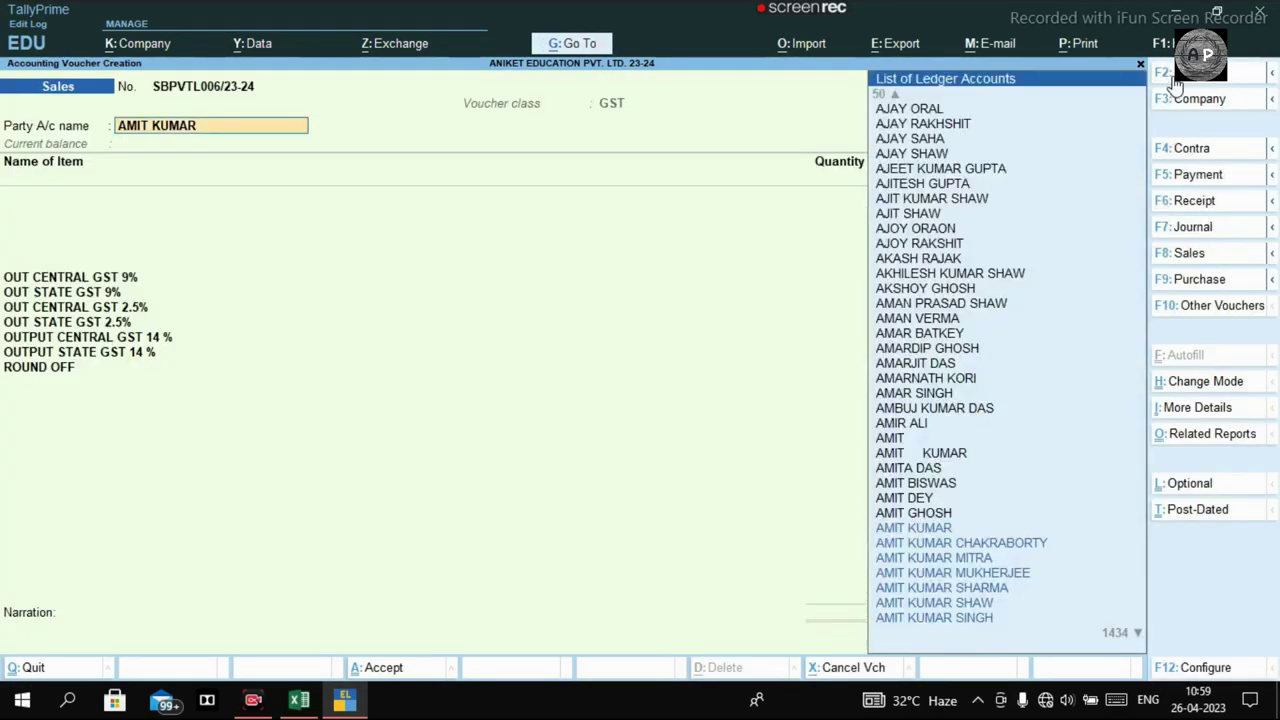
{"action": "key", "text": "ctrl+Return"}
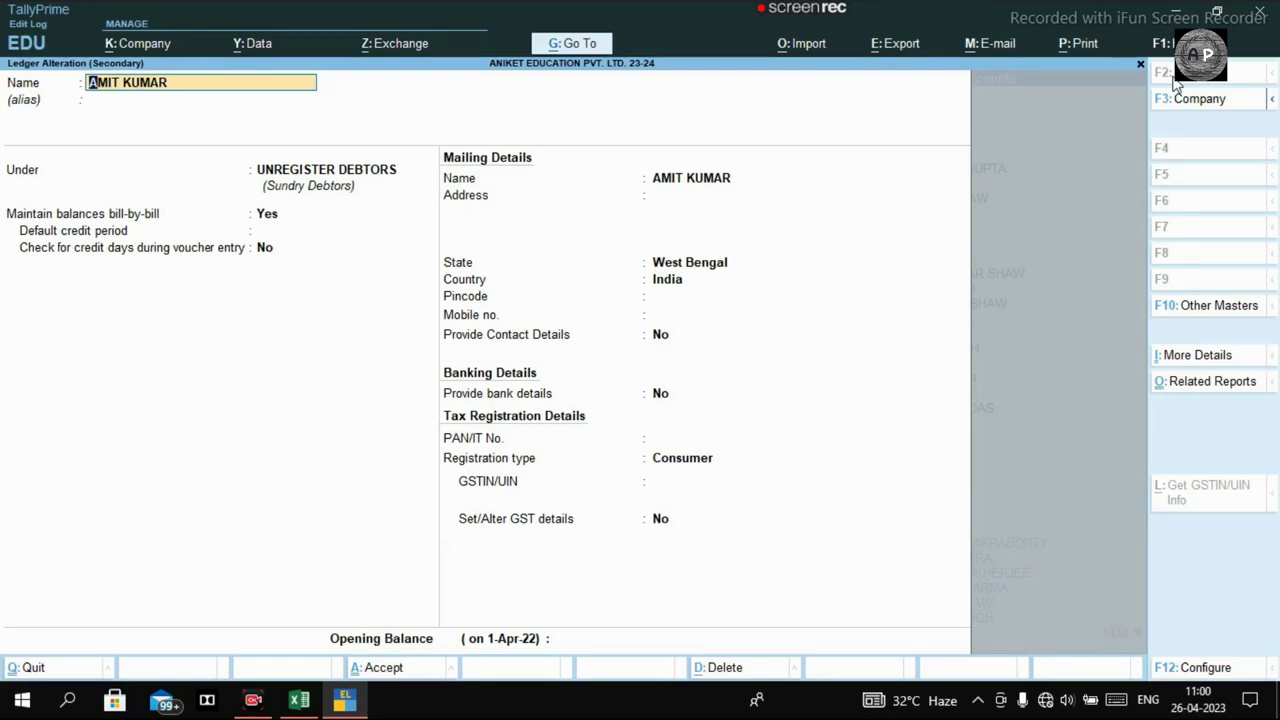
{"action": "key", "text": "ctrl"}
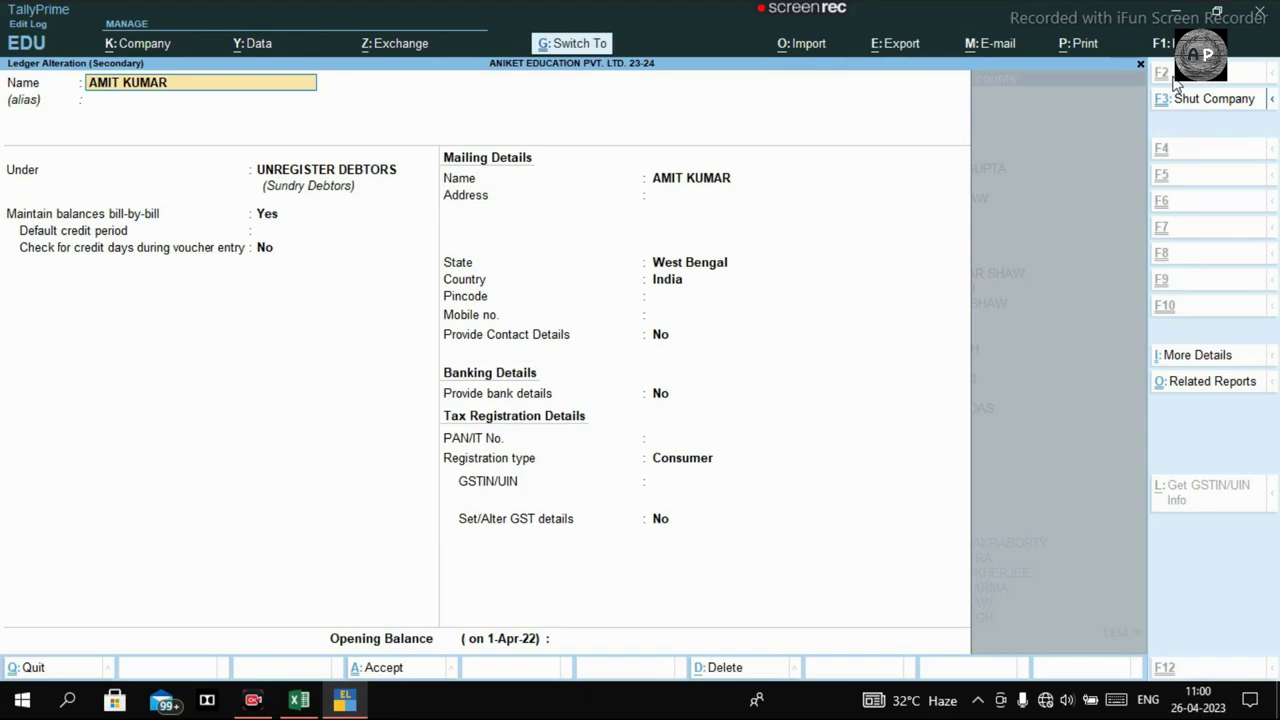
{"action": "key", "text": "ctrl+a"}
{"action": "key", "text": "ctrl"}
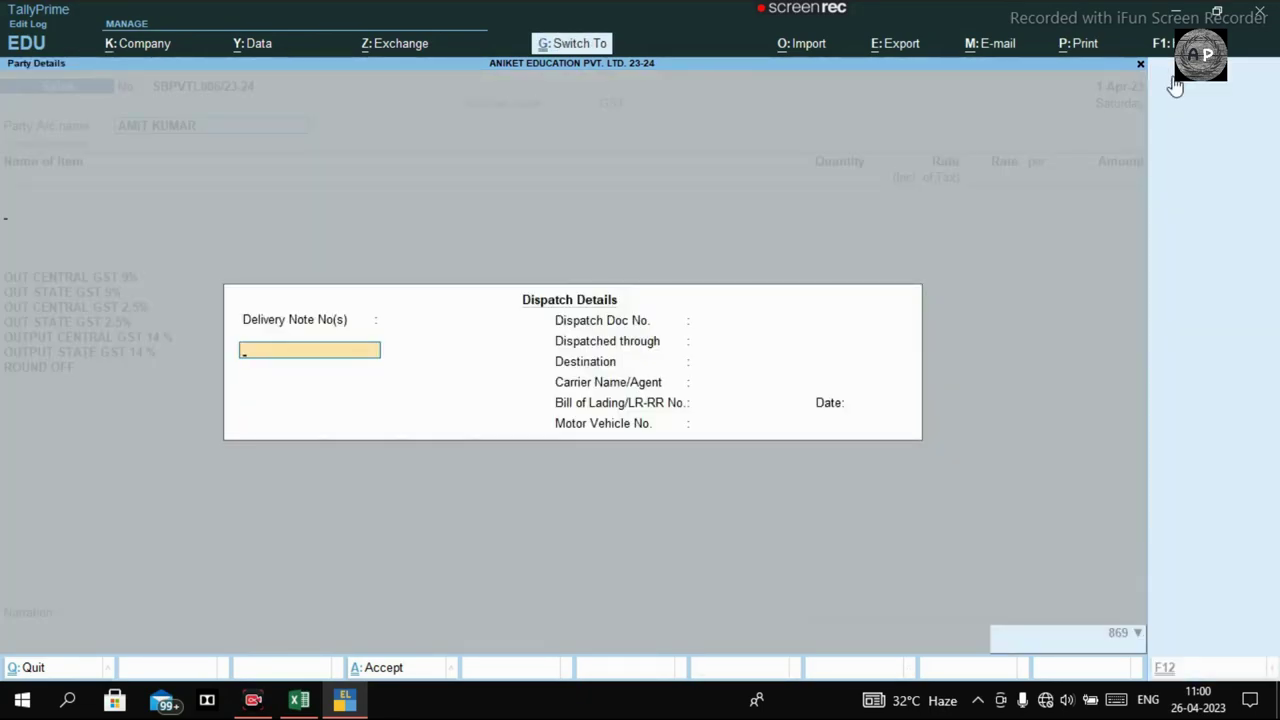
Add SLAB MARBLE: quantity 120 at an inclusive-of-tax rate of 90, totalling 10,800.
{"action": "key", "text": "ctrl+a"}
{"action": "type", "text": "Slab"}
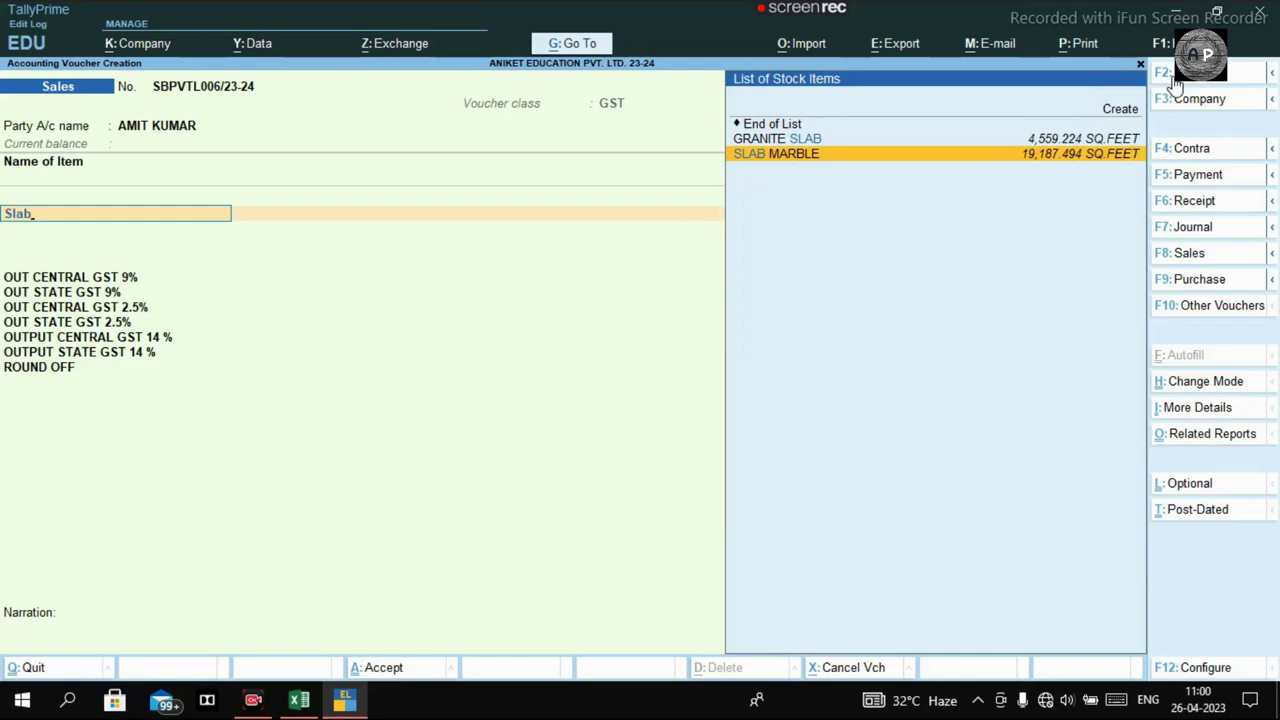
{"action": "key", "text": "Return"}
{"action": "type", "text": "120"}
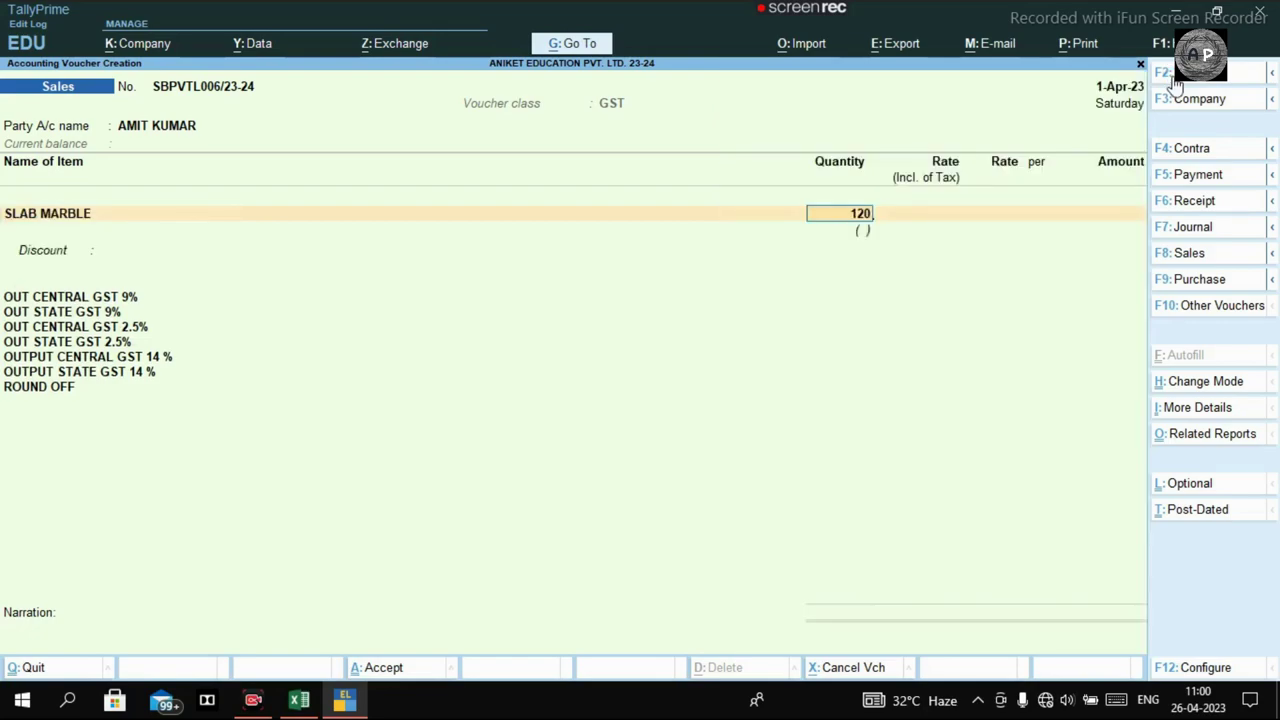
{"action": "key", "text": "Return"}
{"action": "type", "text": "90"}
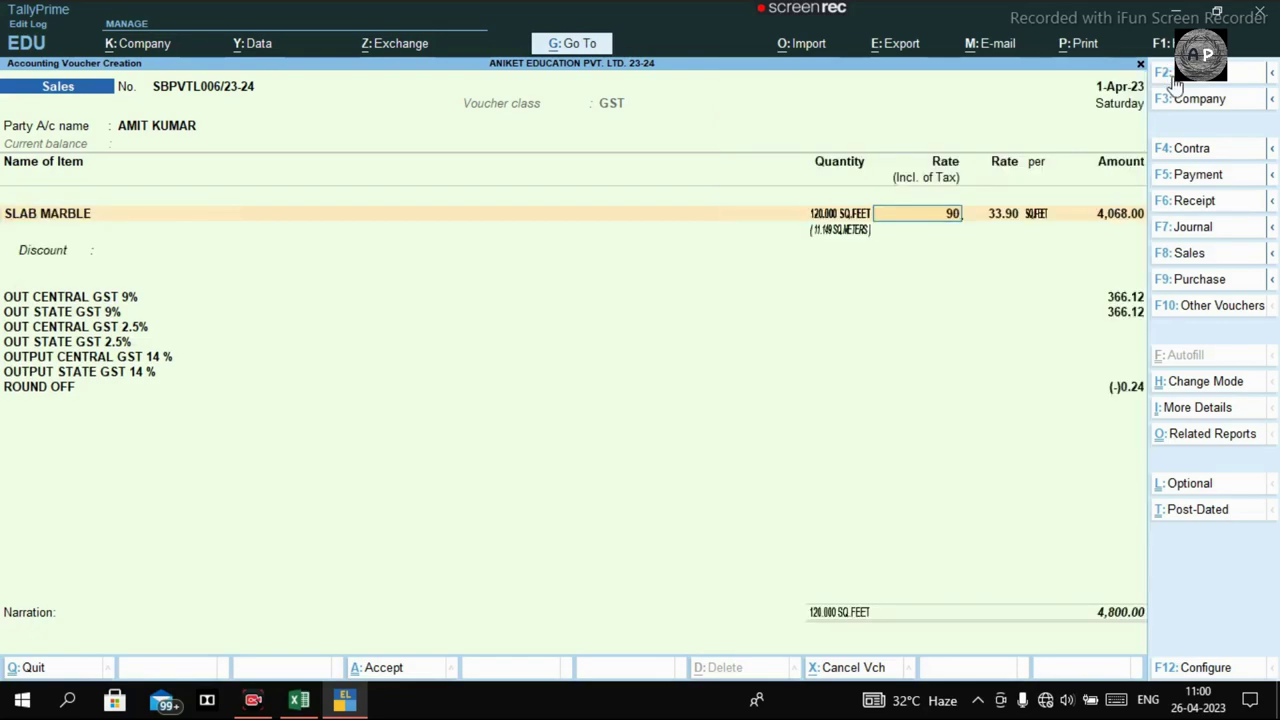
{"action": "key", "text": "Return"}
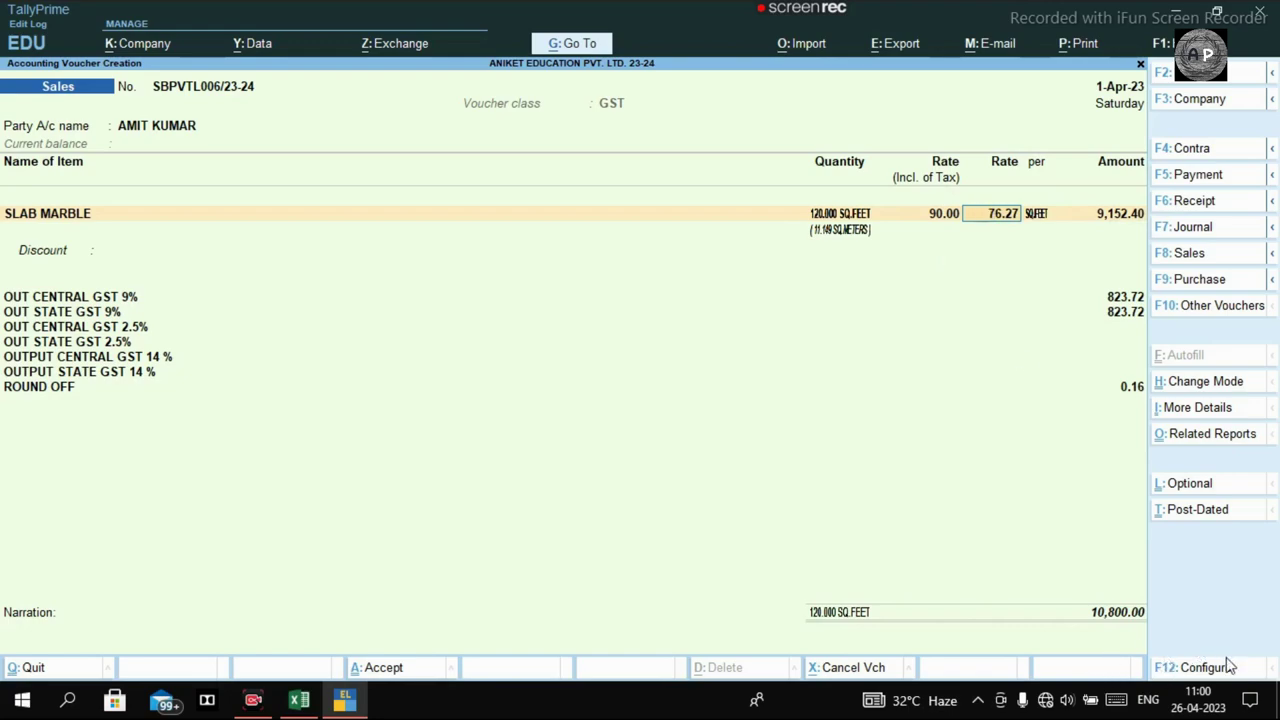
{"action": "left_click", "coordinate": [1199, 679]}
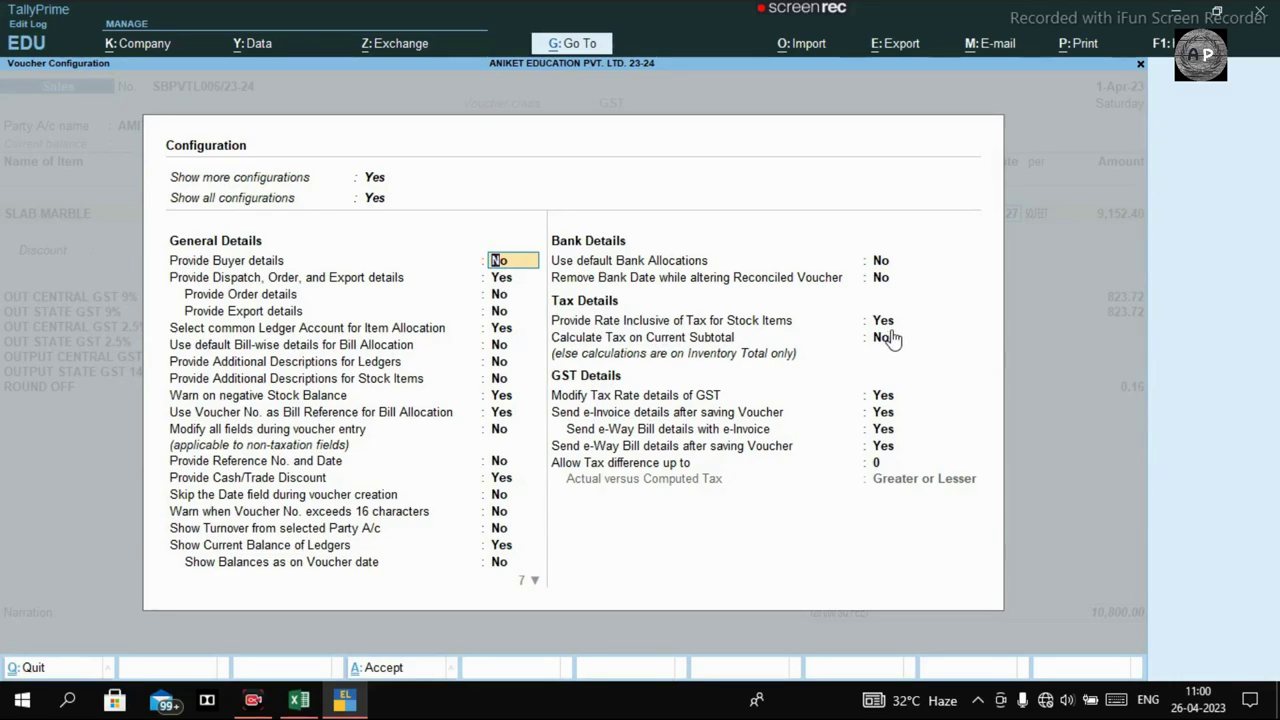
{"action": "key", "text": "ctrl+a"}
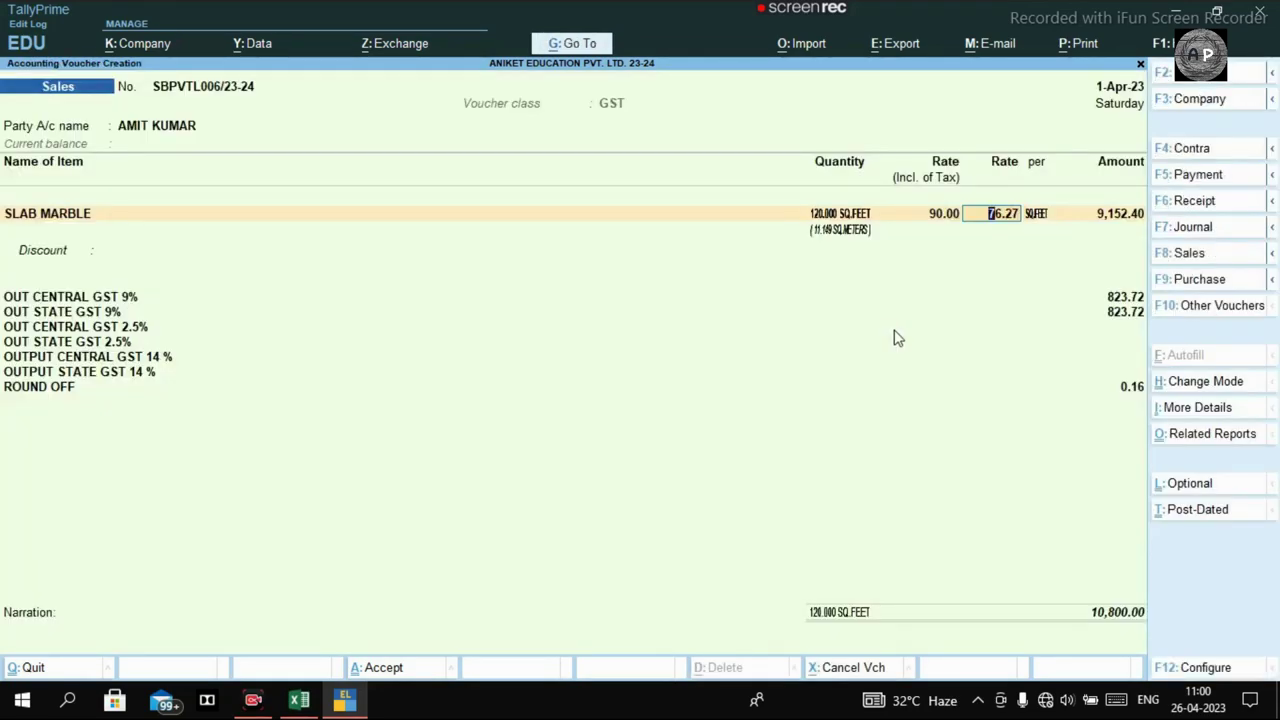
{"action": "key", "text": "Return"}
{"action": "key", "text": "Return"}
{"action": "key", "text": "Return"}
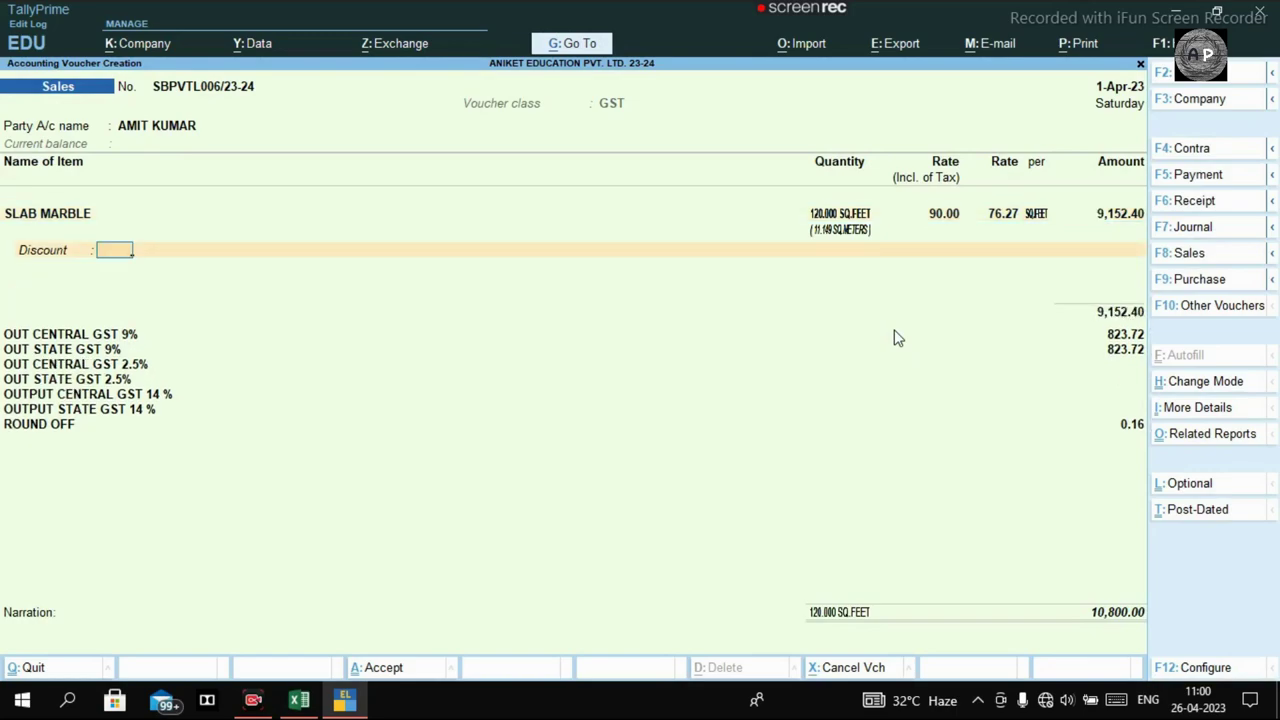
{"action": "key", "text": "ctrl"}
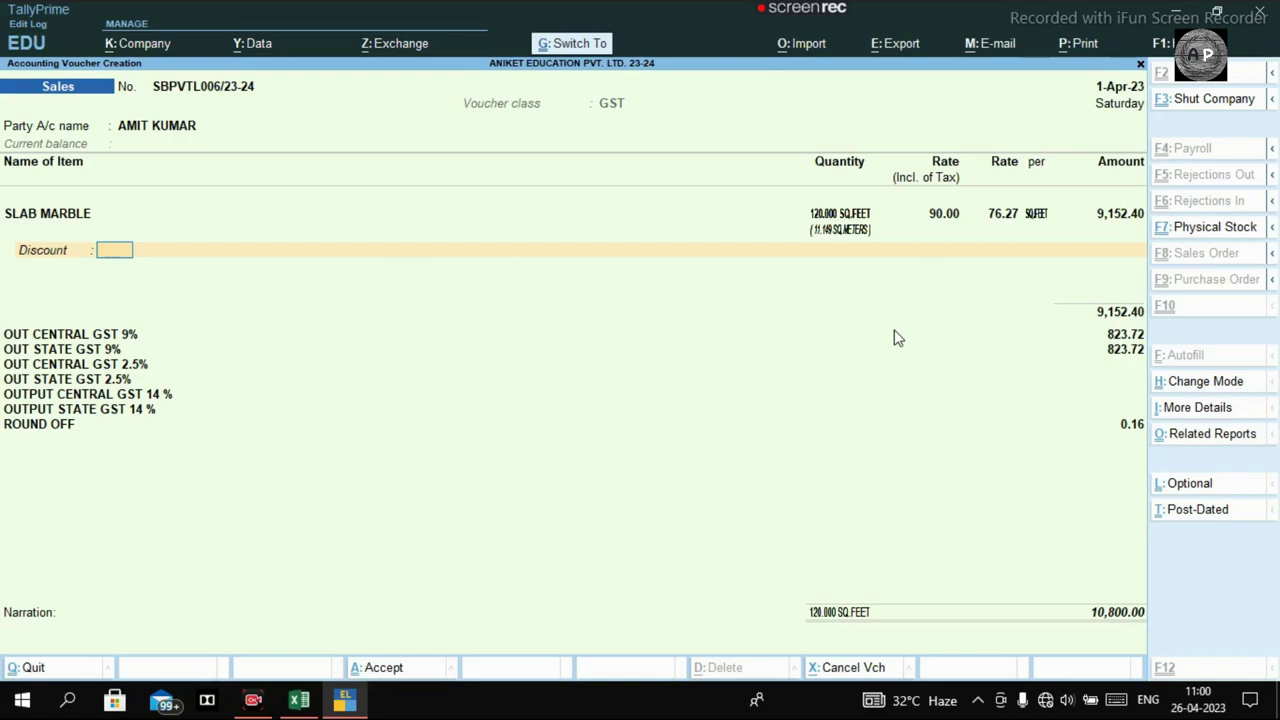
Save the SLAB MARBLE sales voucher without printing and bring up the next voucher's date.
{"action": "left_click", "coordinate": [299, 700]}
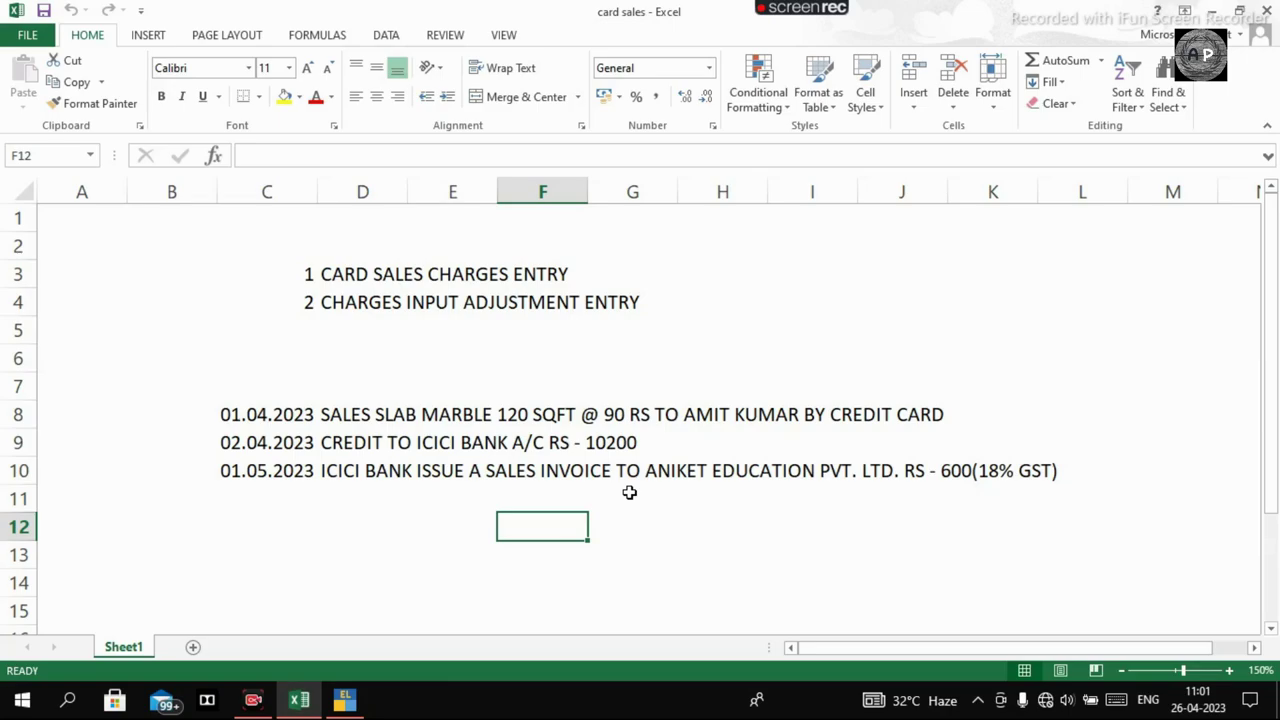
{"action": "key", "text": "alt+Tab"}
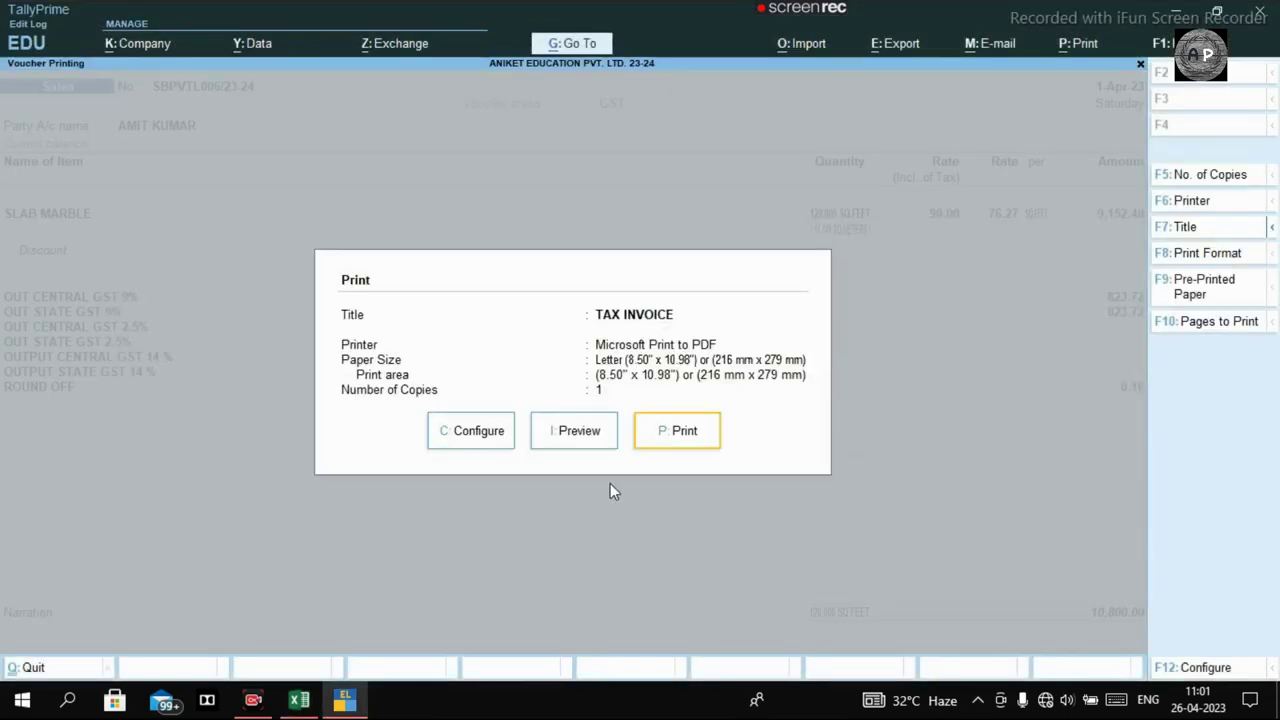
{"action": "key", "text": "Return"}
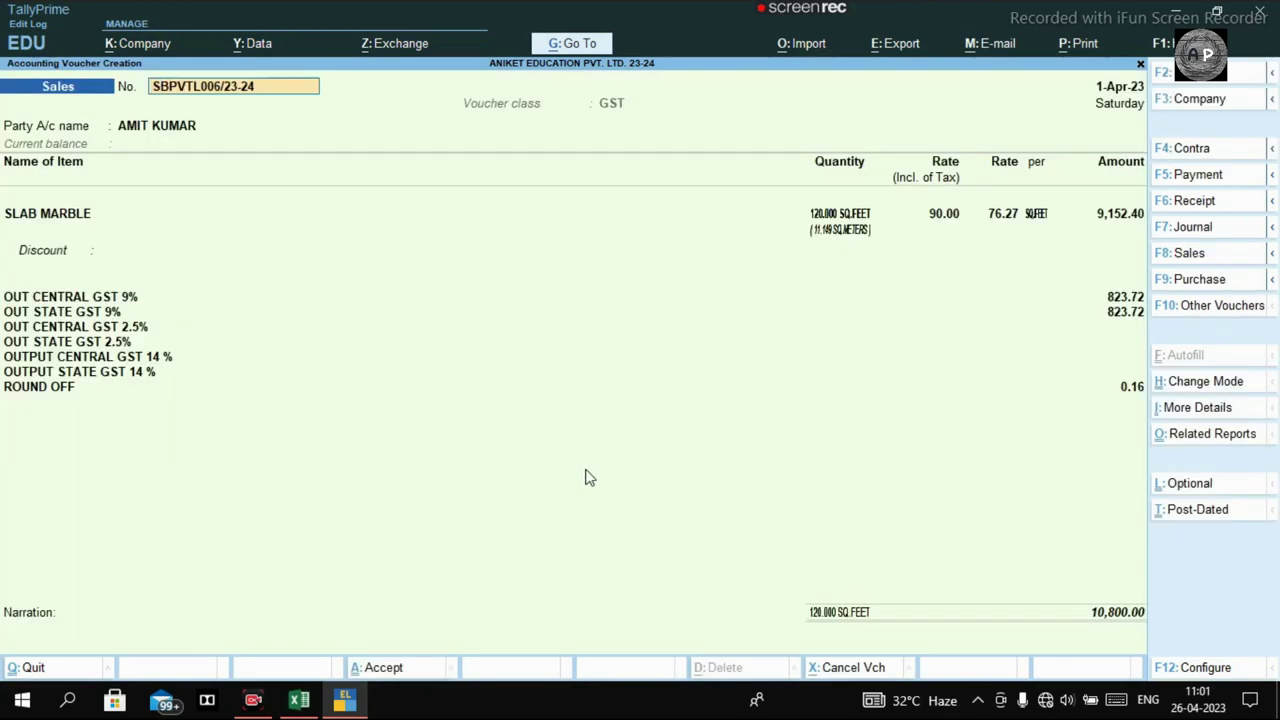
{"action": "key", "text": "F2"}
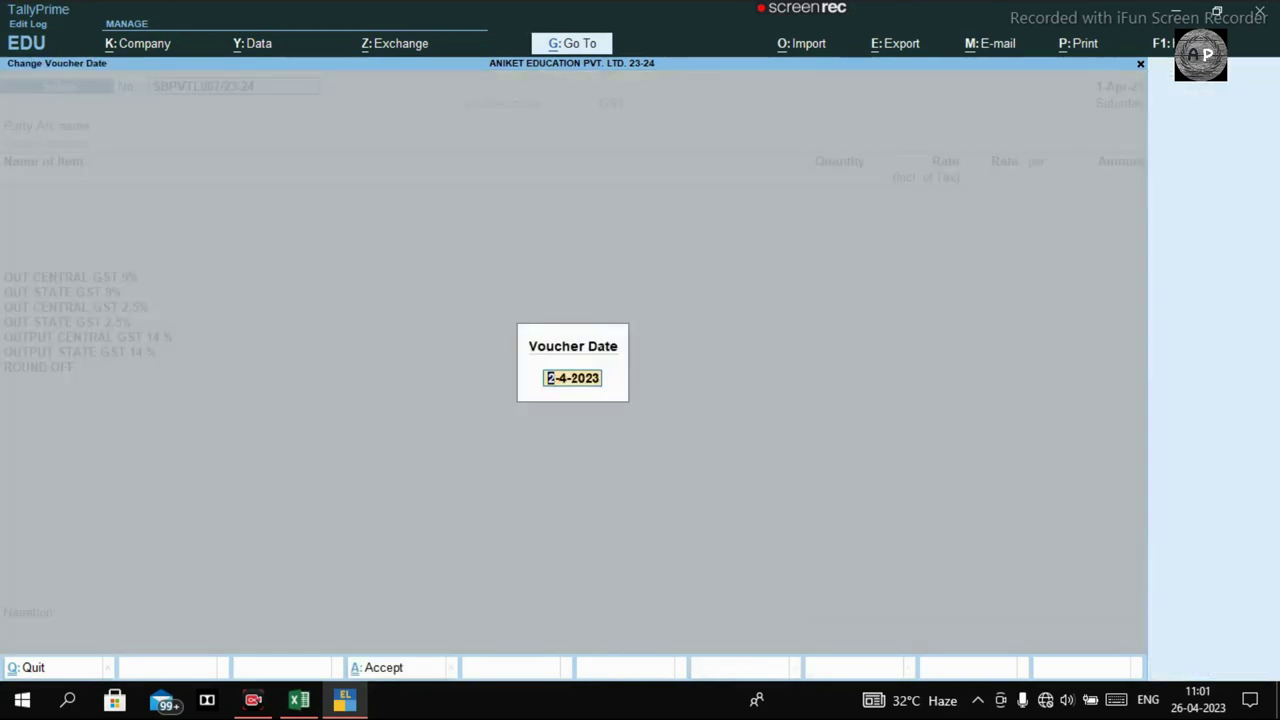
Date the voucher 2-4-2023, make it a RECEIVED CHEQUE receipt, and clear its number.
{"action": "key", "text": "Return"}
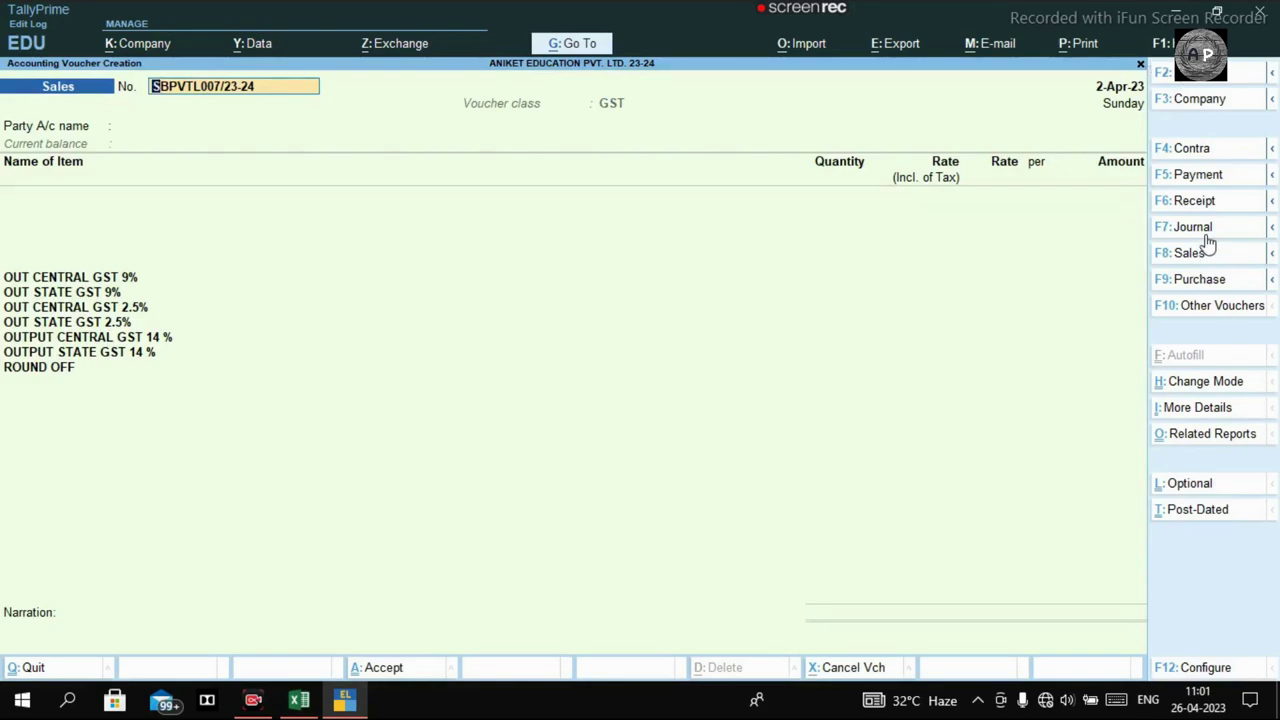
{"action": "left_click", "coordinate": [1207, 203]}
{"action": "key", "text": "Down"}
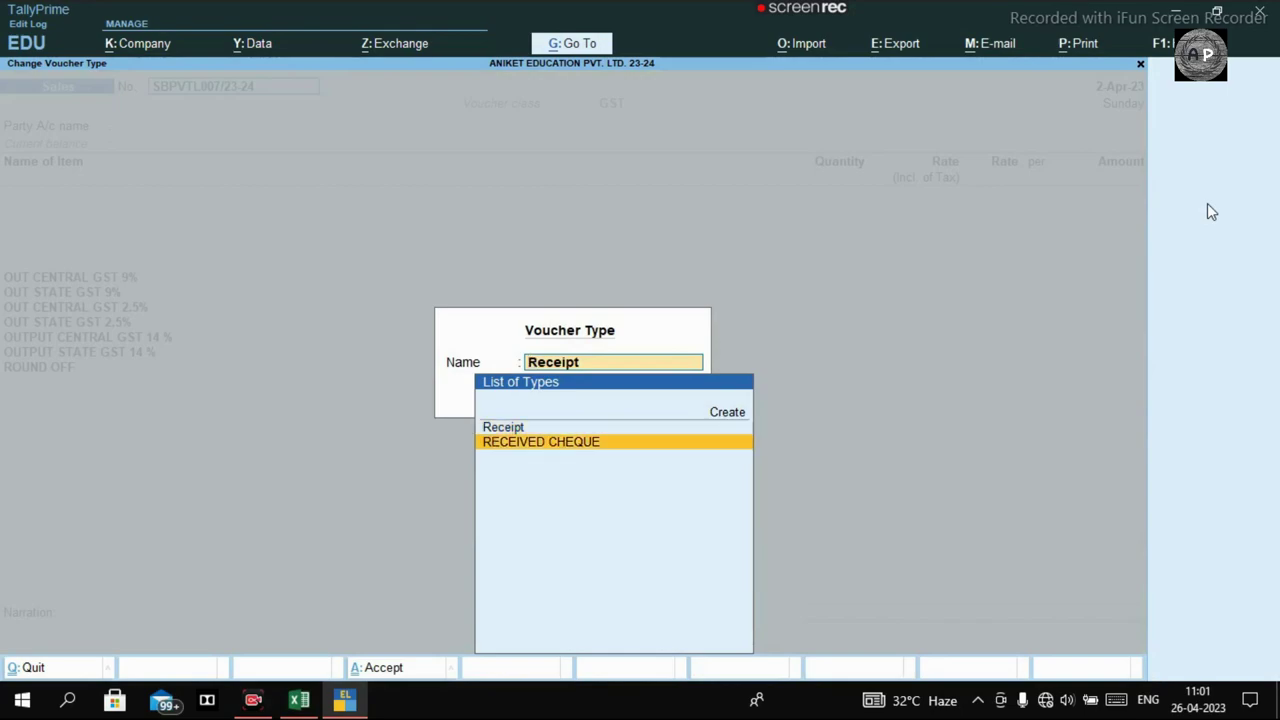
{"action": "key", "text": "Return"}
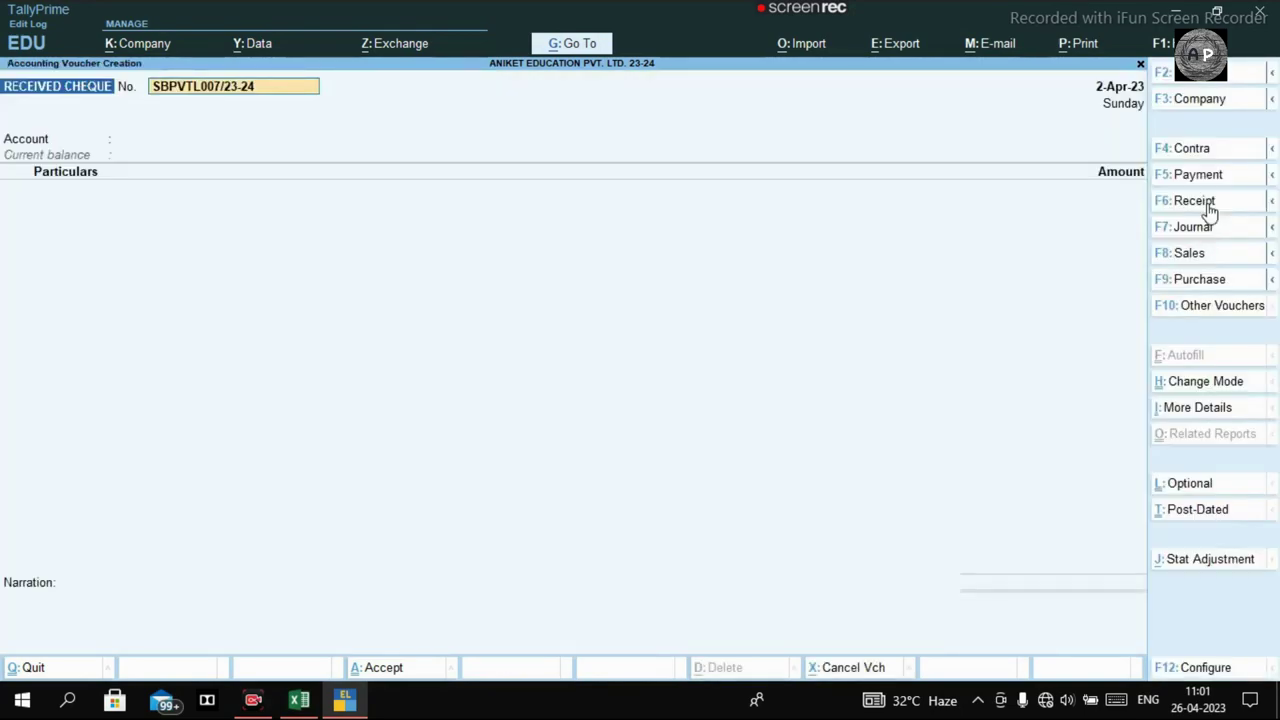
{"action": "key", "text": "BackSpace"}
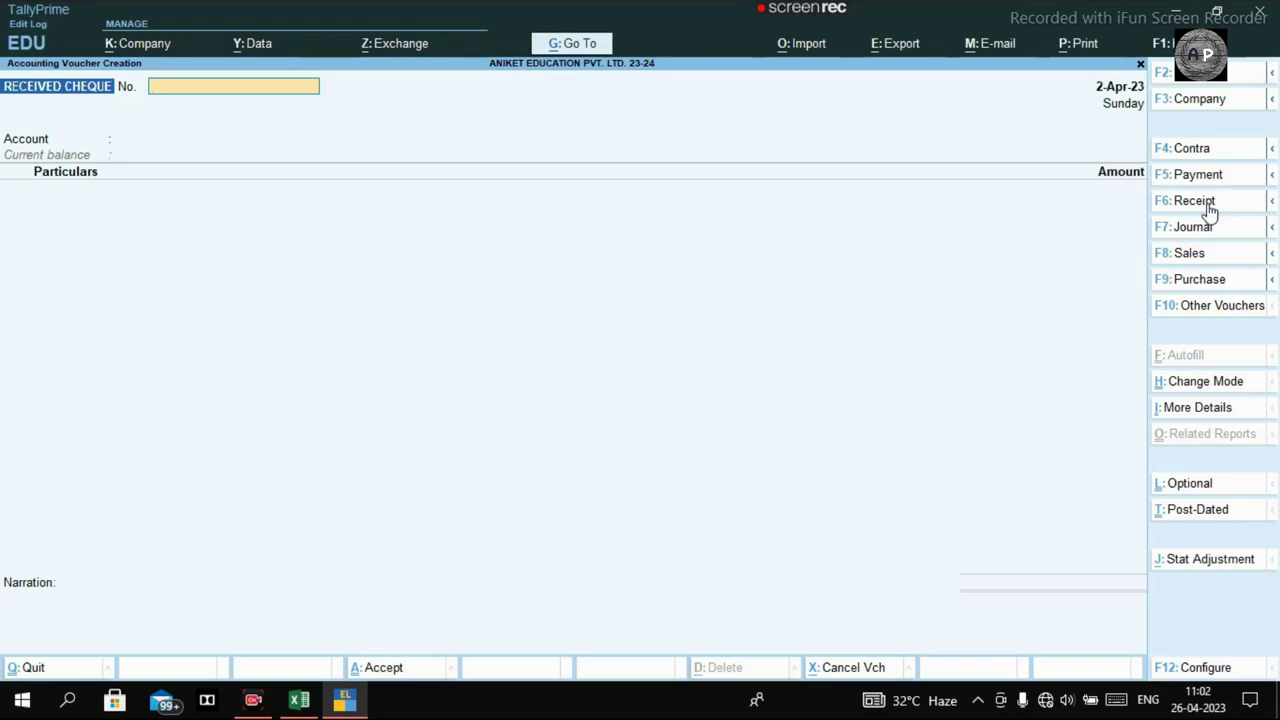
Set the receipt's Account to the ICICI Bank Ltd ledger.
{"action": "key", "text": "Return"}
{"action": "key", "text": "Return"}
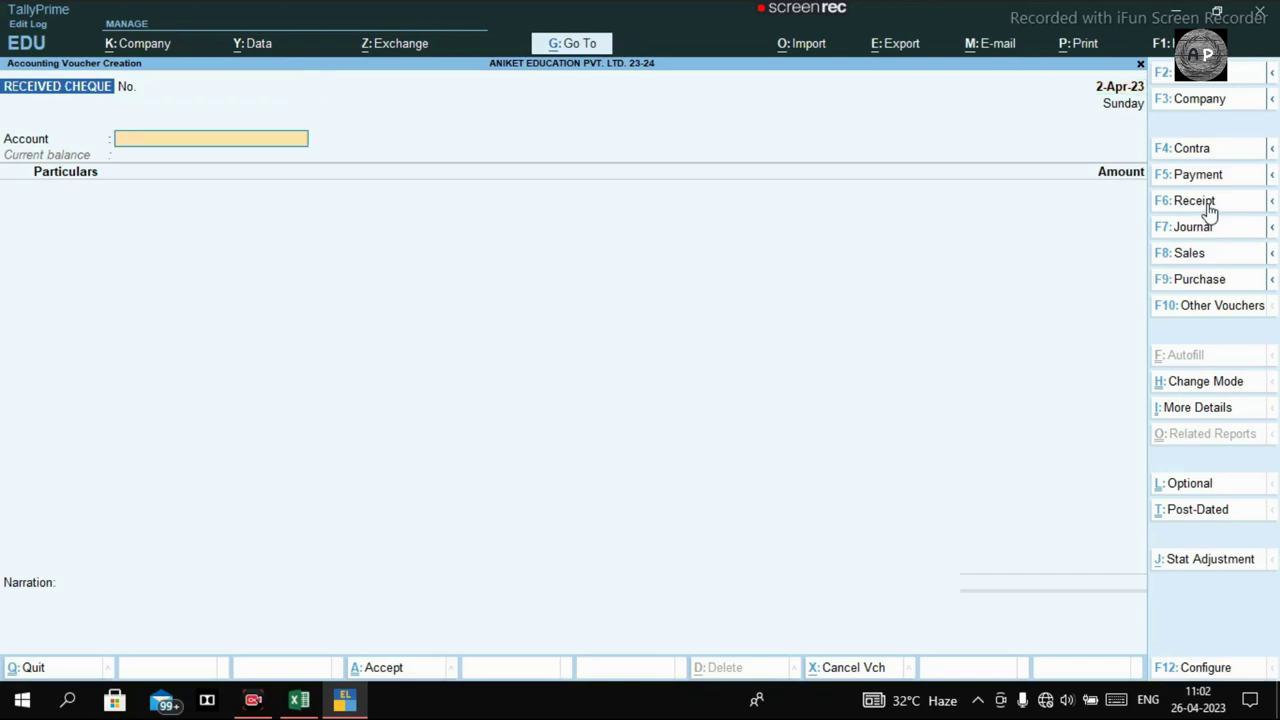
{"action": "type", "text": "Icici"}
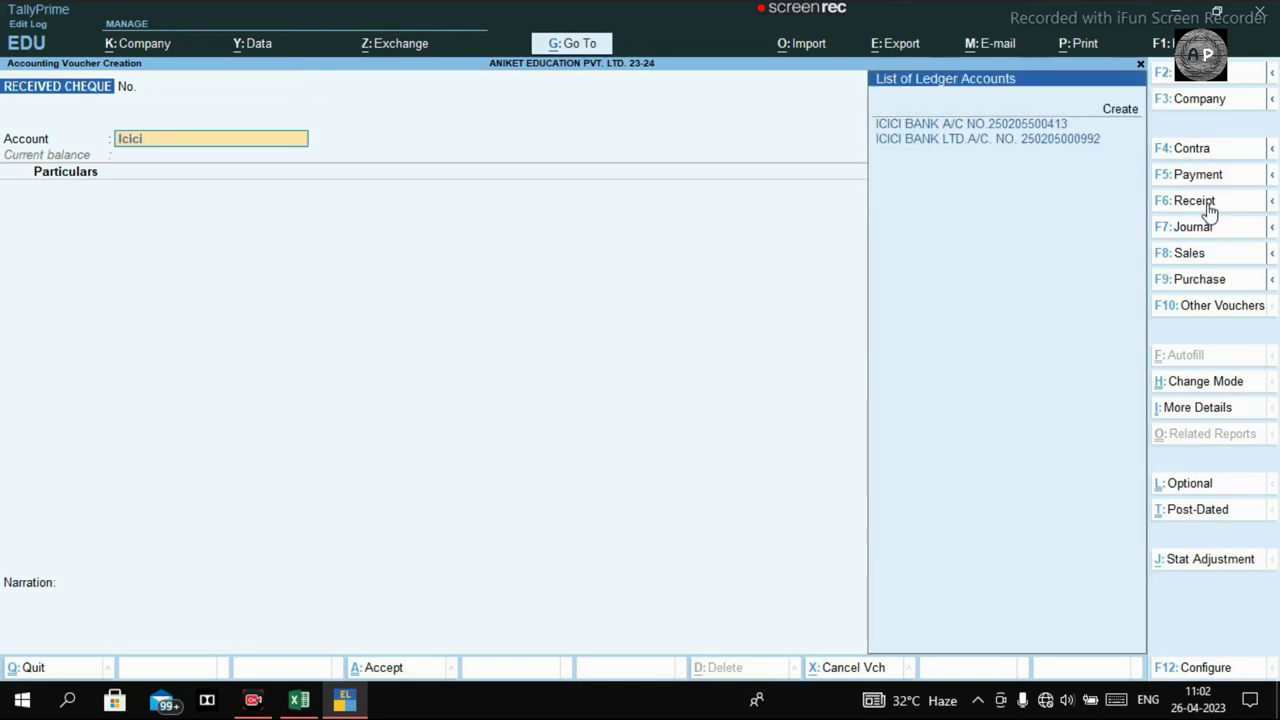
{"action": "key", "text": "Down"}
{"action": "key", "text": "Return"}
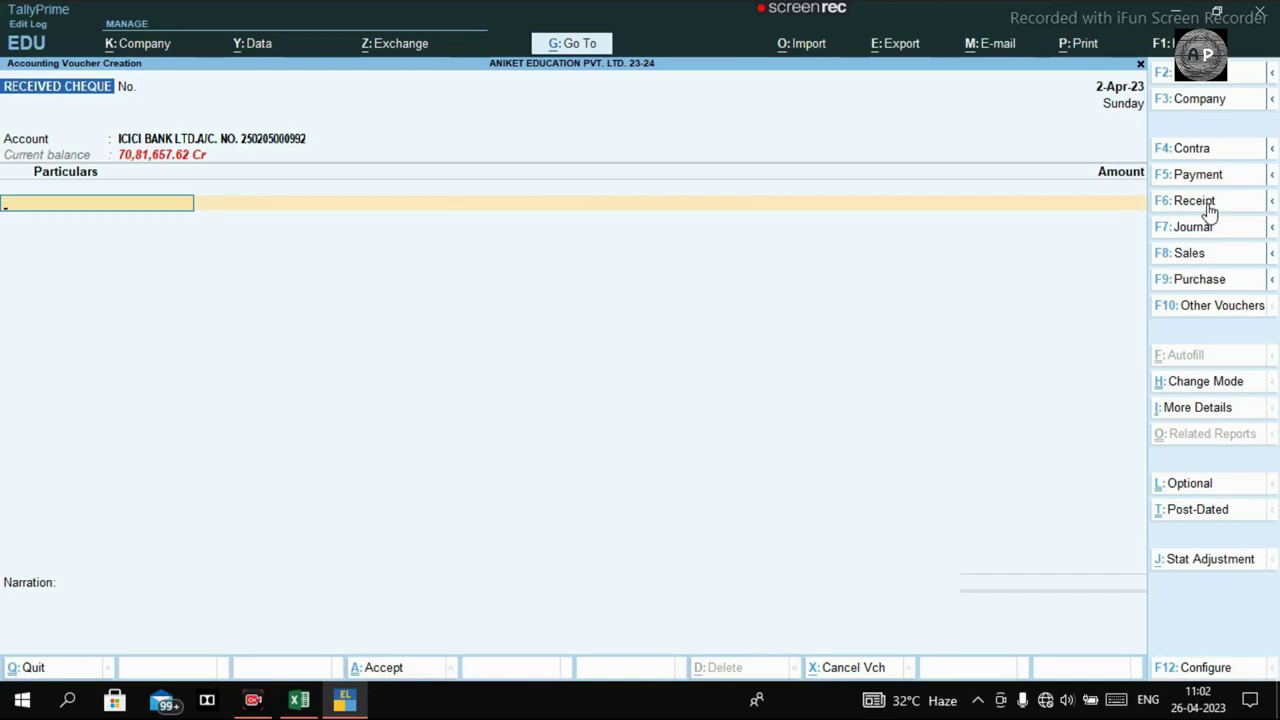
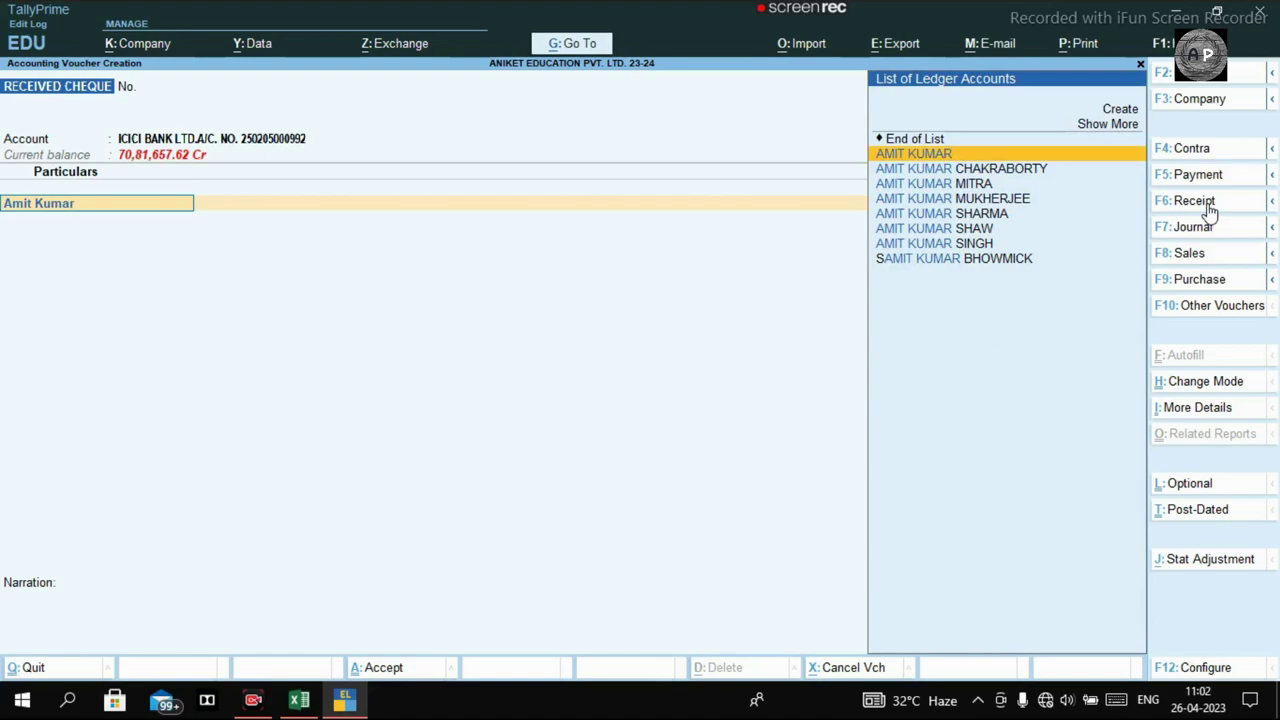
Add the customer's ledger as the first particular, checking the sales notes in Excel.
{"action": "key", "text": "Return"}
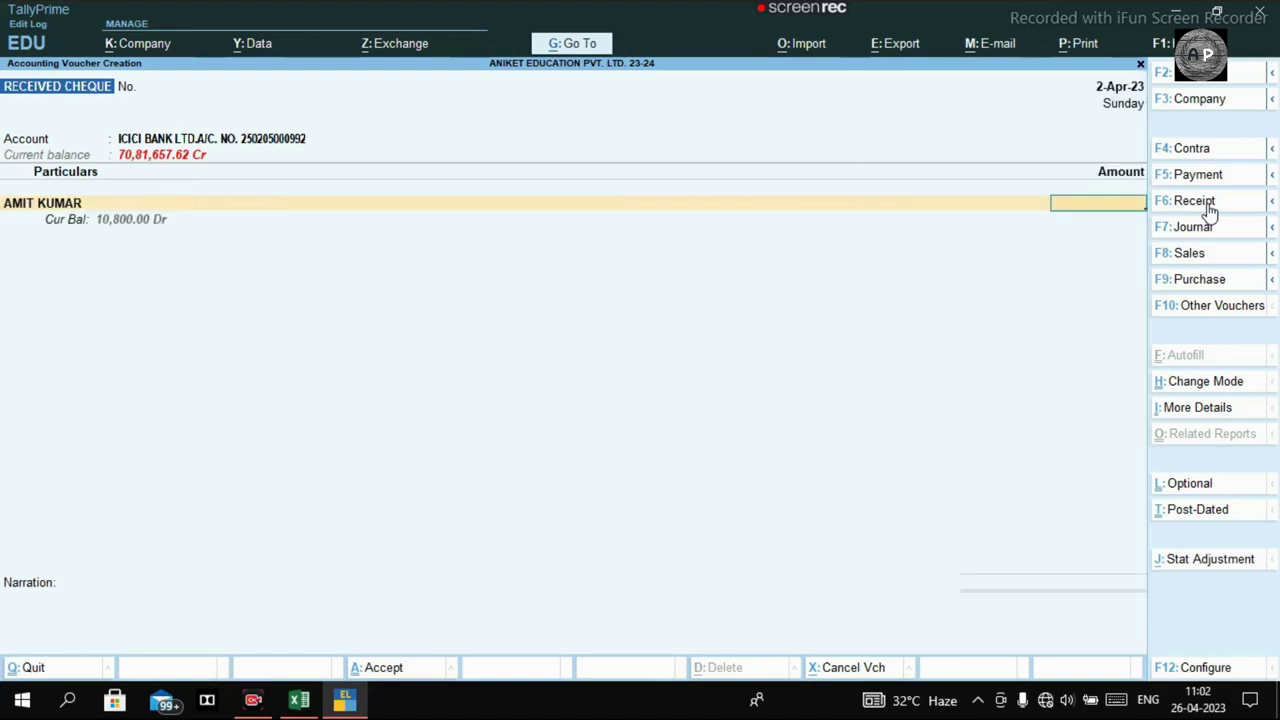
{"action": "left_click", "coordinate": [300, 700]}
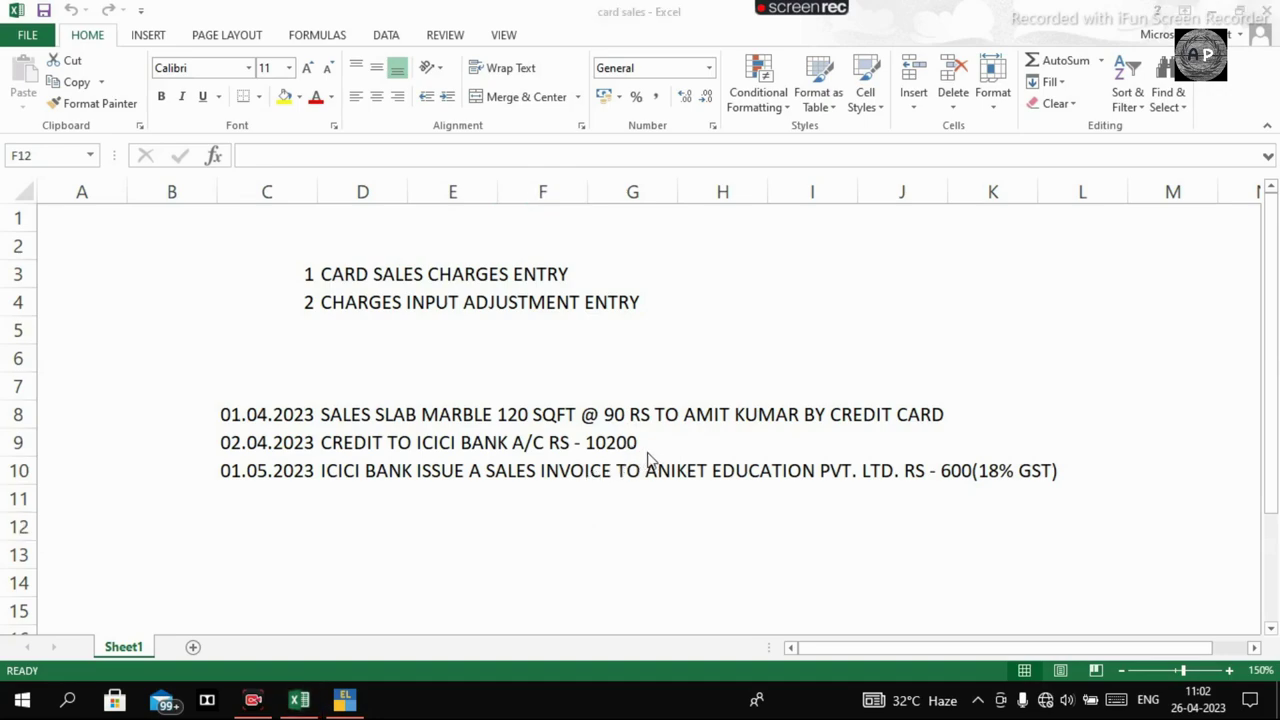
{"action": "key", "text": "alt+Tab"}
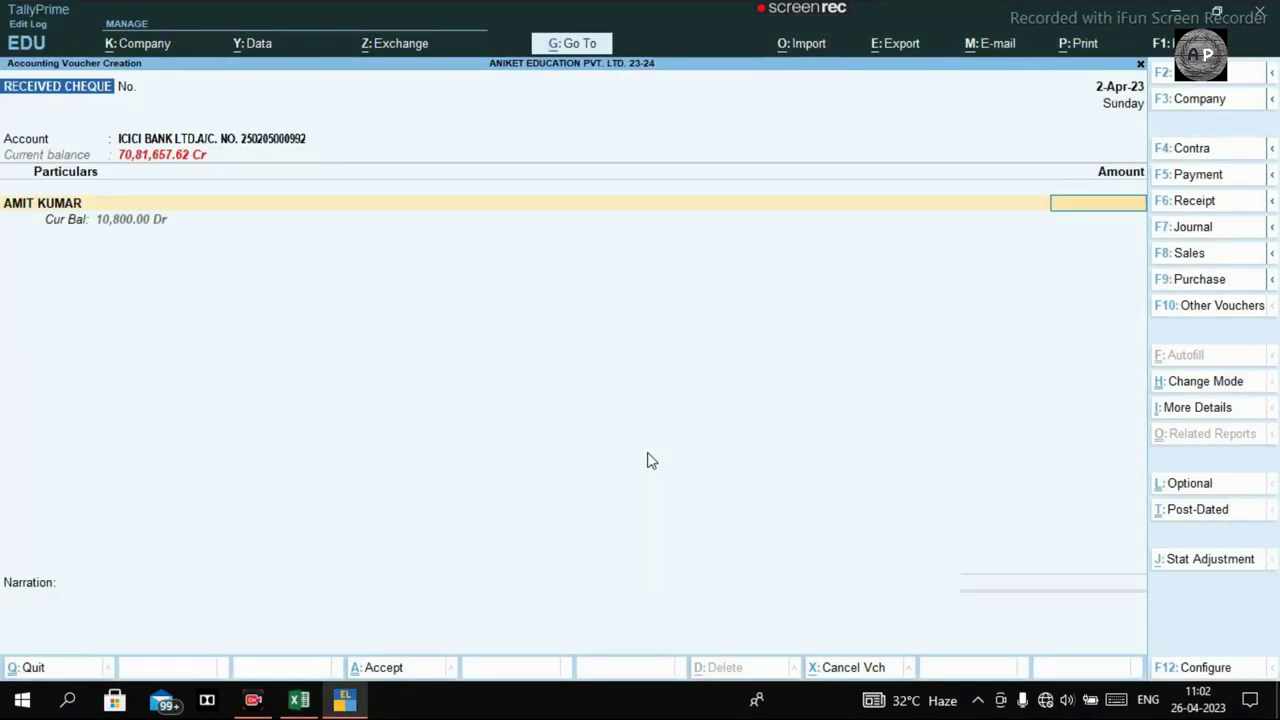
Enter 10,200 for the customer and allocate it On Account in bill-wise details.
{"action": "type", "text": "10200"}
{"action": "key", "text": "Return"}
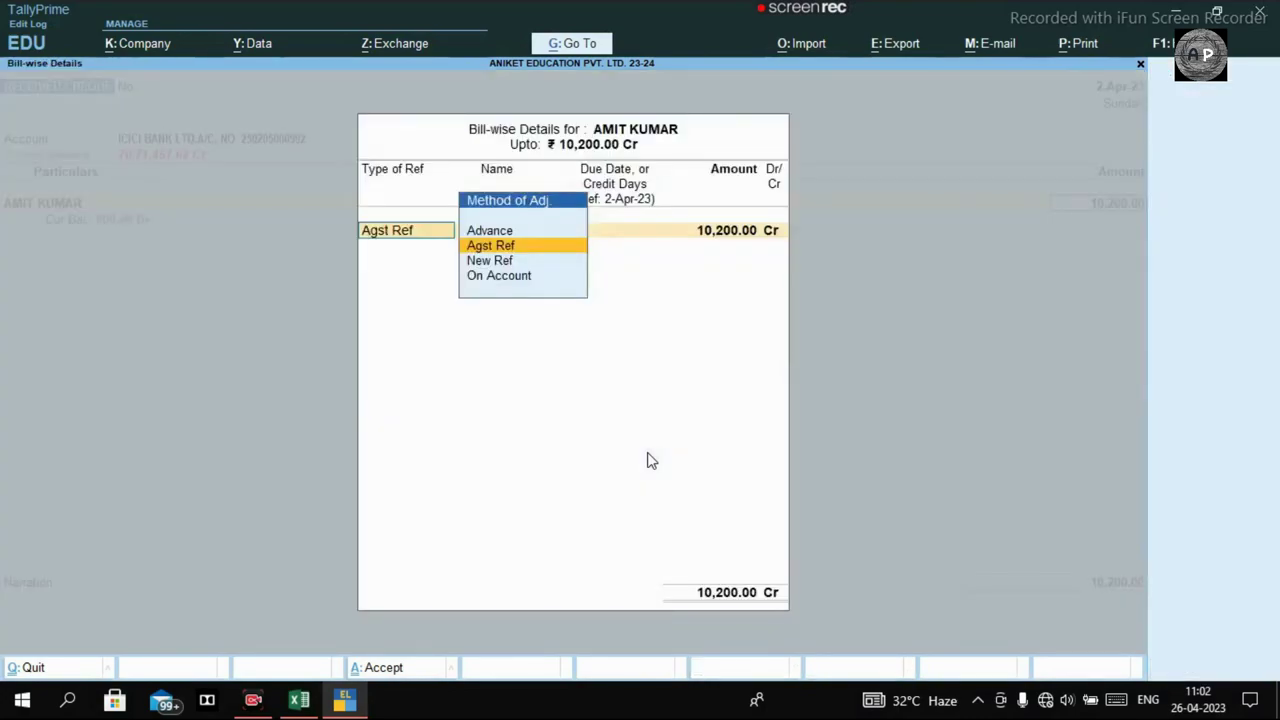
{"action": "key", "text": "Return"}
{"action": "key", "text": "BackSpace"}
{"action": "key", "text": "Down"}
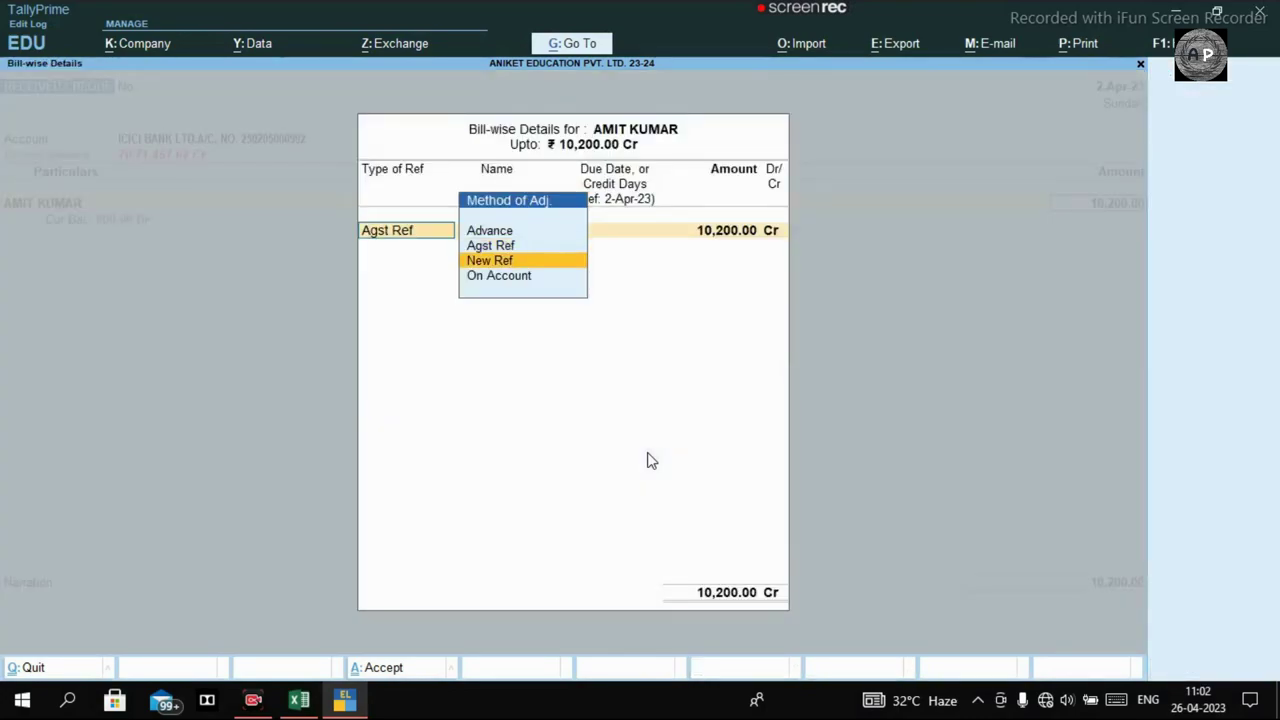
{"action": "key", "text": "Down"}
{"action": "key", "text": "Return"}
{"action": "key", "text": "Return"}
{"action": "key", "text": "Return"}
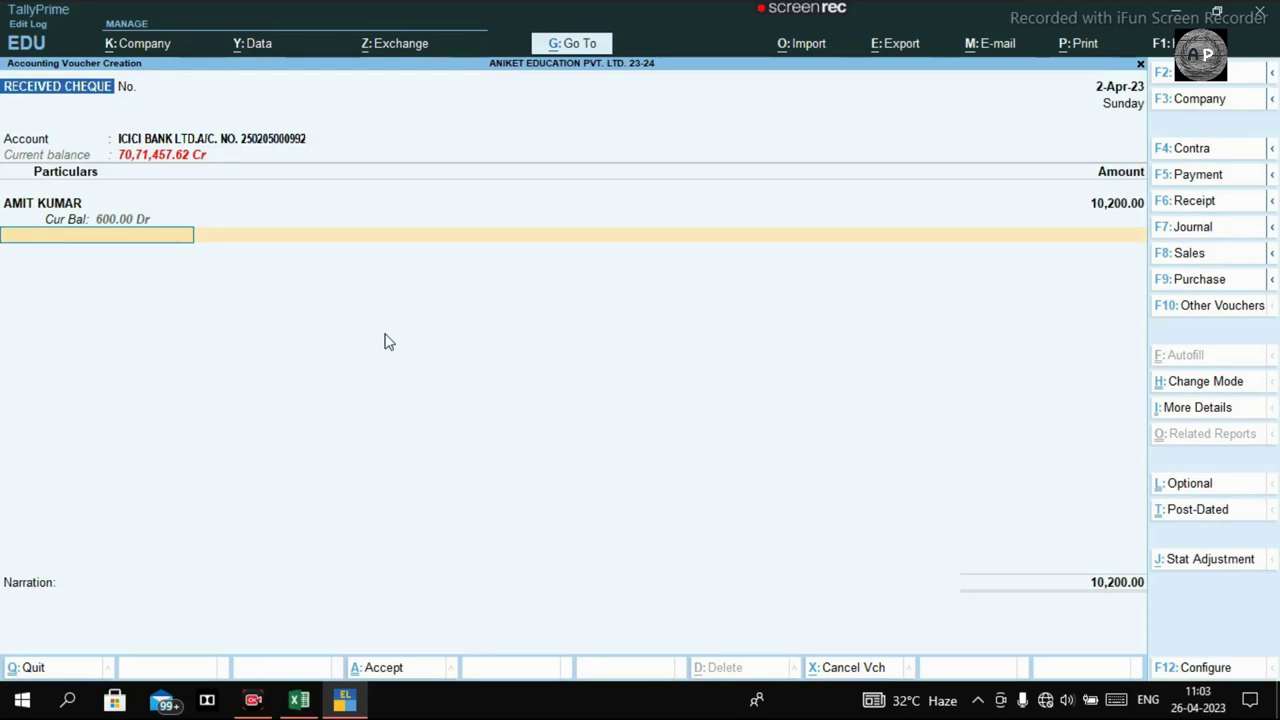
Select ICICI Bank Ltd as the second particular and open its ledger for review.
{"action": "type", "text": "ciciban"}
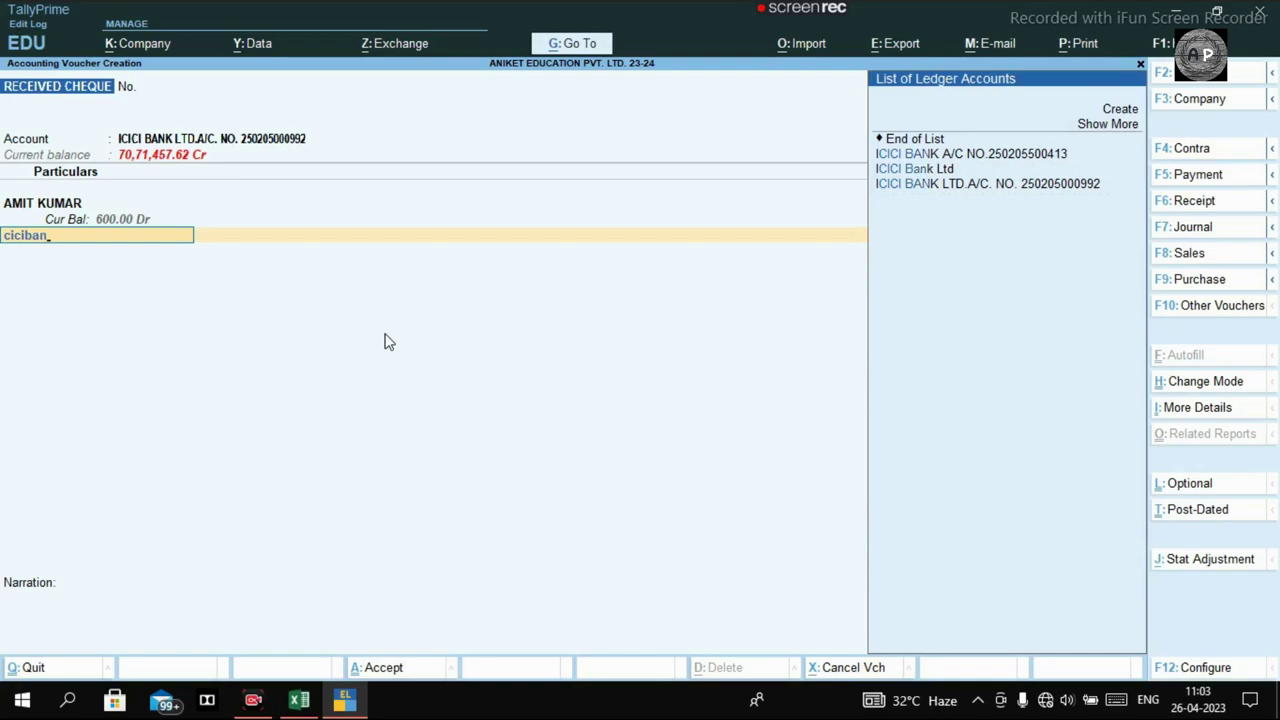
{"action": "key", "text": "Down"}
{"action": "key", "text": "Return"}
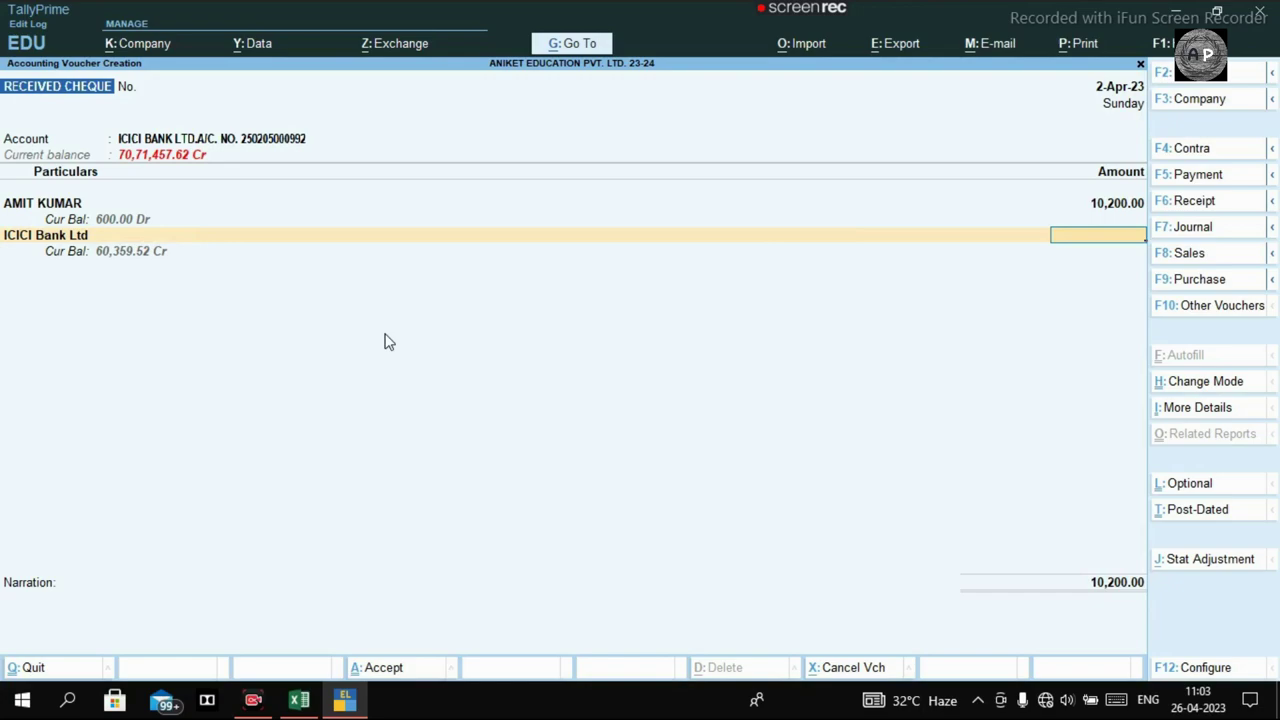
{"action": "key", "text": "BackSpace"}
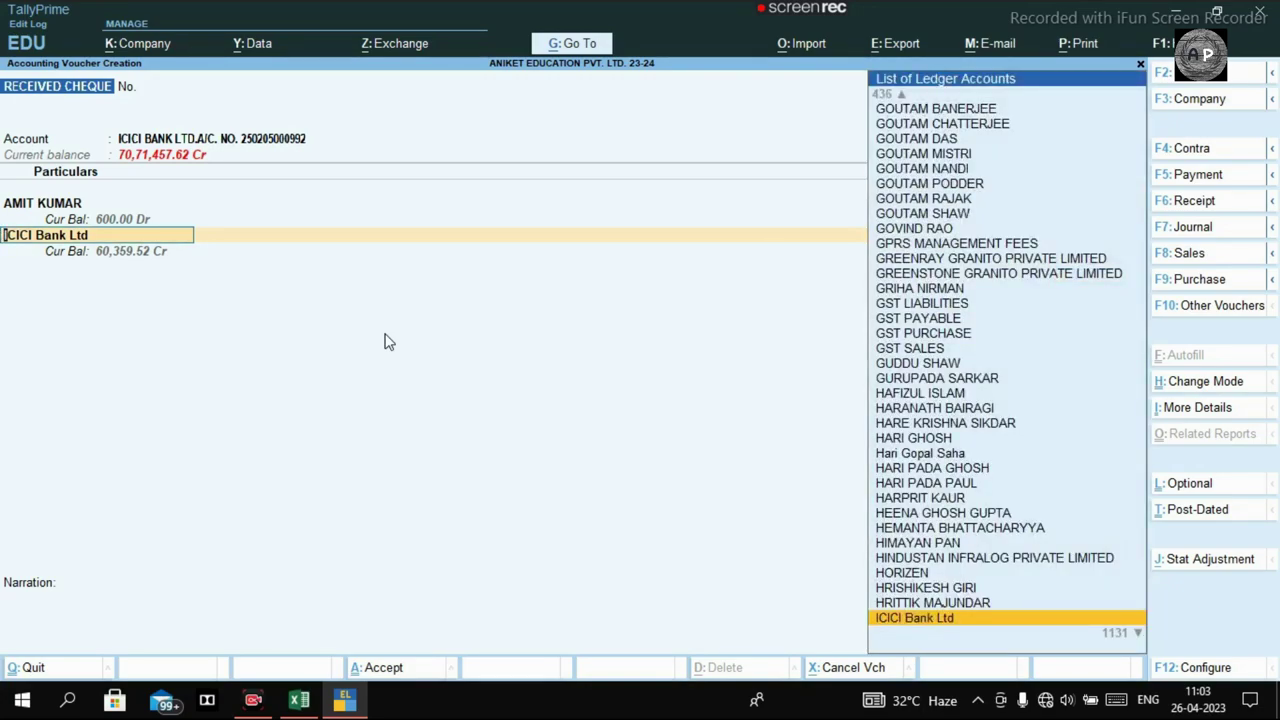
{"action": "key", "text": "ctrl+Return"}
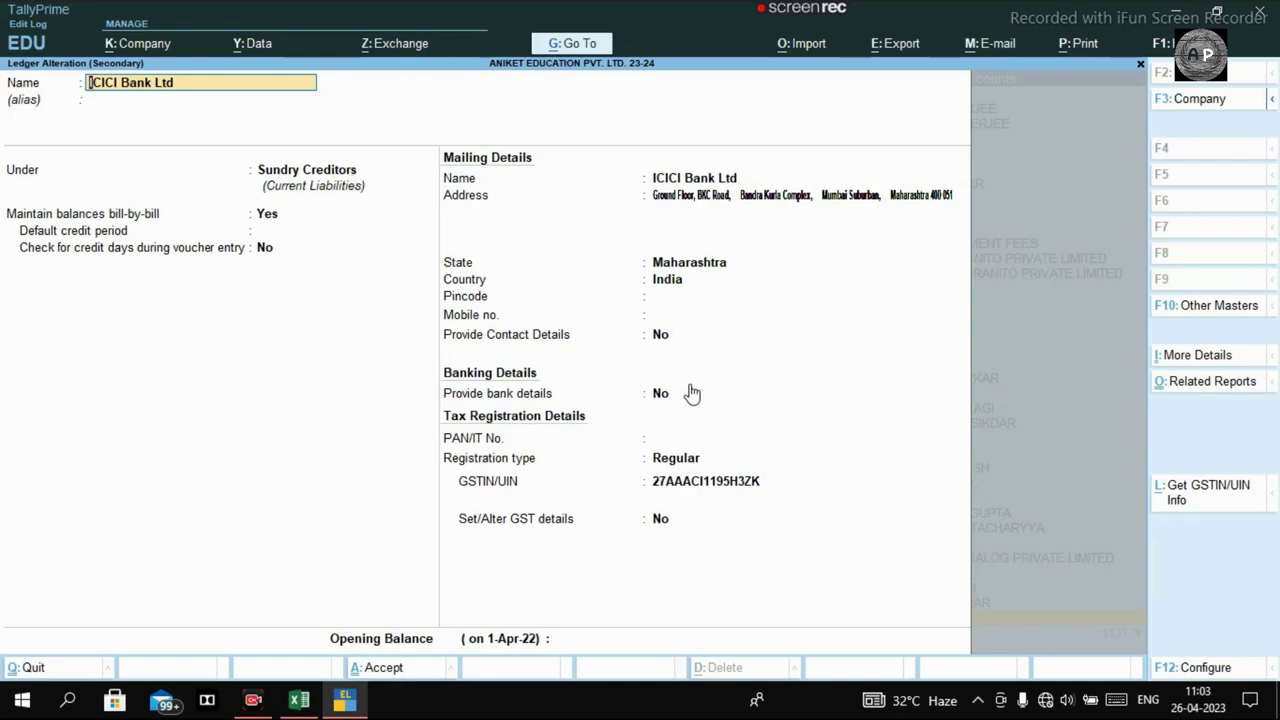
Close the ledger screen and change the customer's amount to 10,800.
{"action": "key", "text": "Escape"}
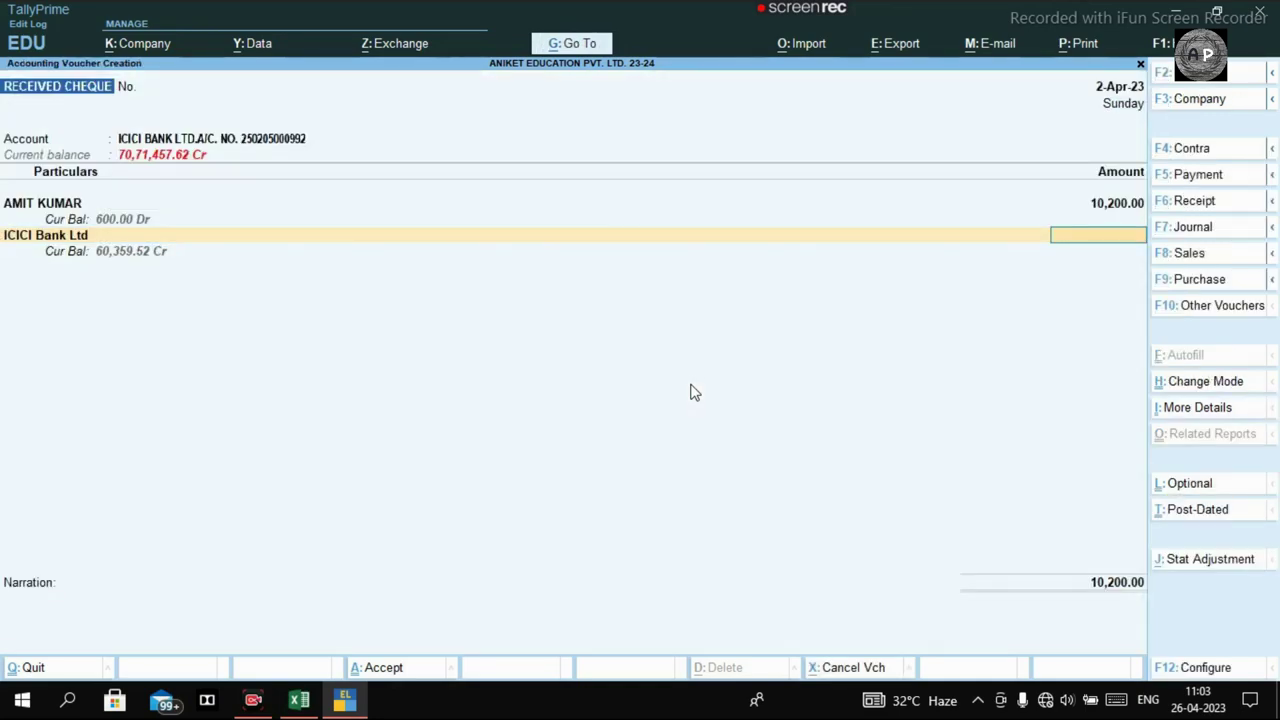
{"action": "type", "text": "-600"}
{"action": "key", "text": "BackSpace"}
{"action": "key", "text": "BackSpace"}
{"action": "key", "text": "BackSpace"}
{"action": "key", "text": "BackSpace"}
{"action": "key", "text": "BackSpace"}
{"action": "key", "text": "BackSpace"}
{"action": "type", "text": "10,8"}
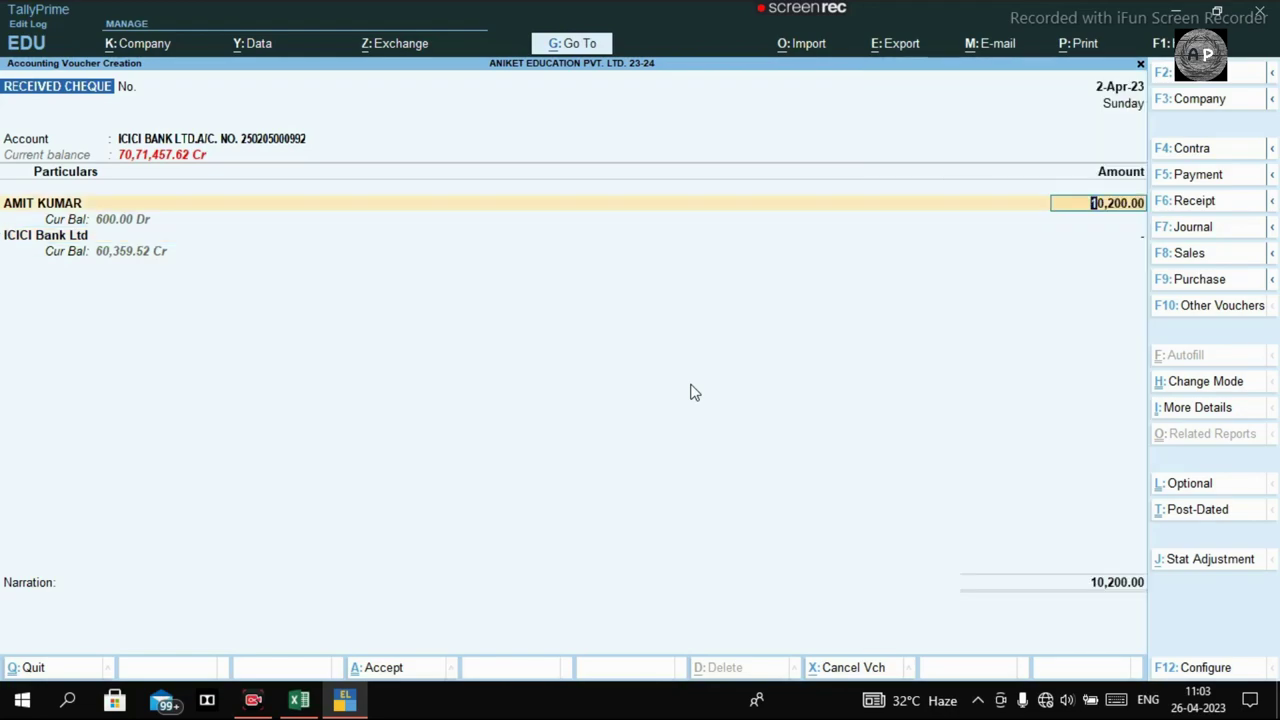
{"action": "type", "text": "00"}
{"action": "key", "text": "Return"}
{"action": "key", "text": "Return"}
{"action": "key", "text": "Return"}
{"action": "key", "text": "Return"}
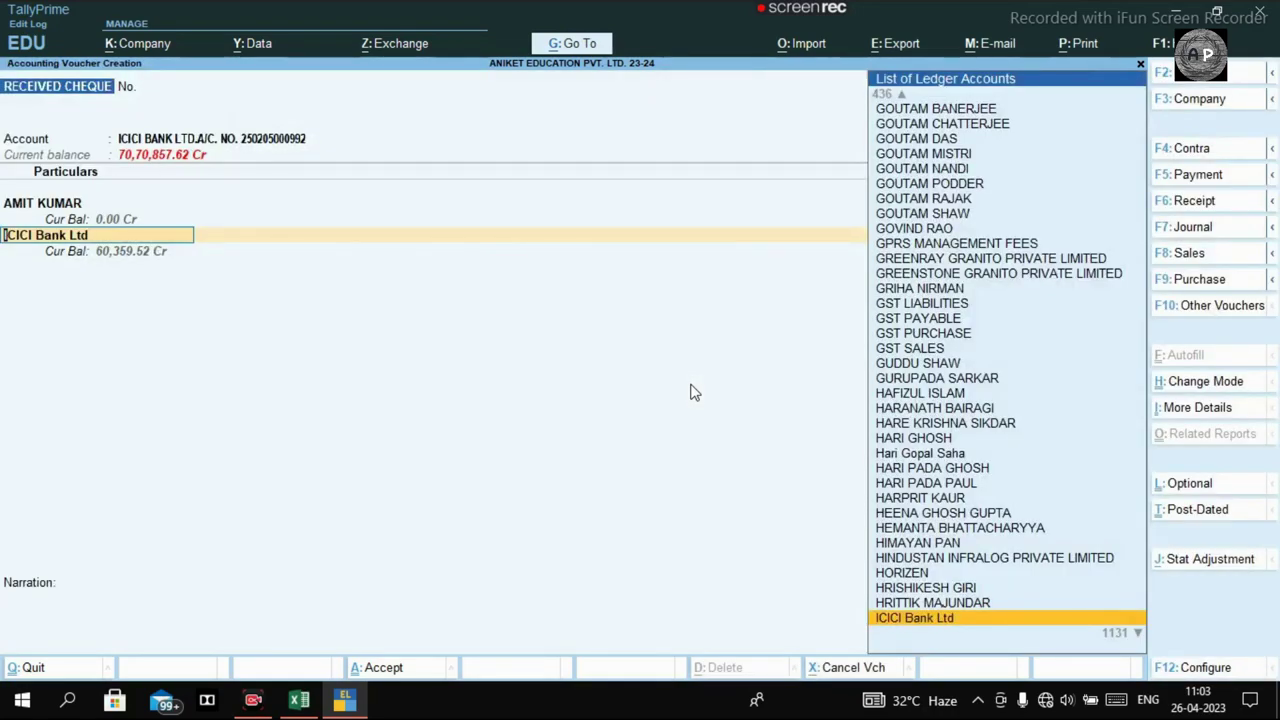
Enter -600 for ICICI Bank Ltd, allocated On Account as 600.00 Dr.
{"action": "key", "text": "Return"}
{"action": "type", "text": "-600"}
{"action": "key", "text": "Return"}
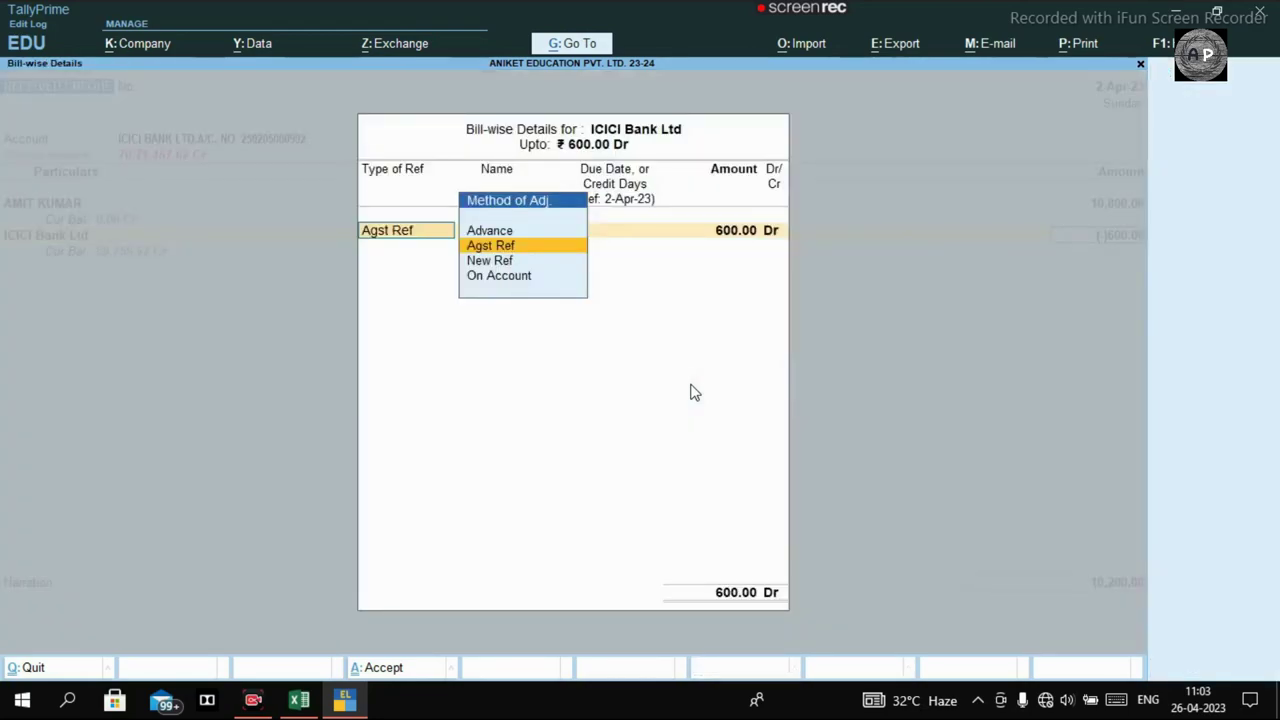
{"action": "key", "text": "Down"}
{"action": "key", "text": "Down"}
{"action": "key", "text": "Return"}
{"action": "key", "text": "Return"}
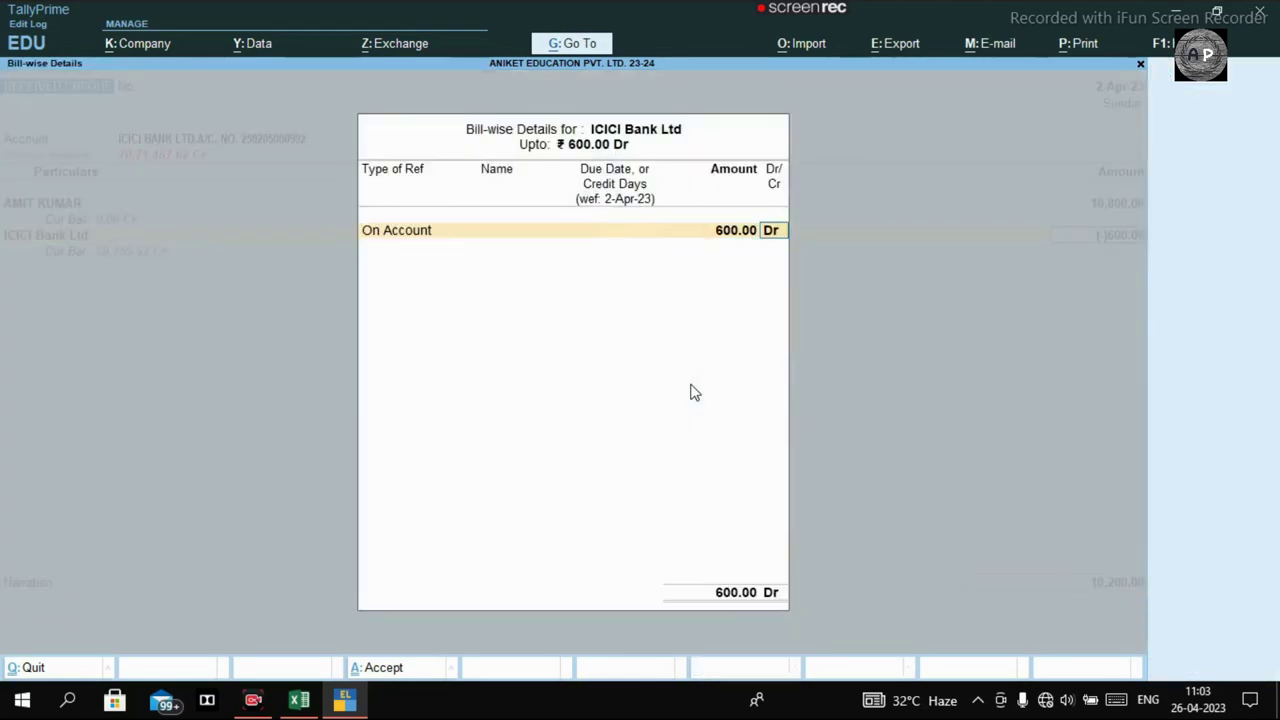
{"action": "key", "text": "Return"}
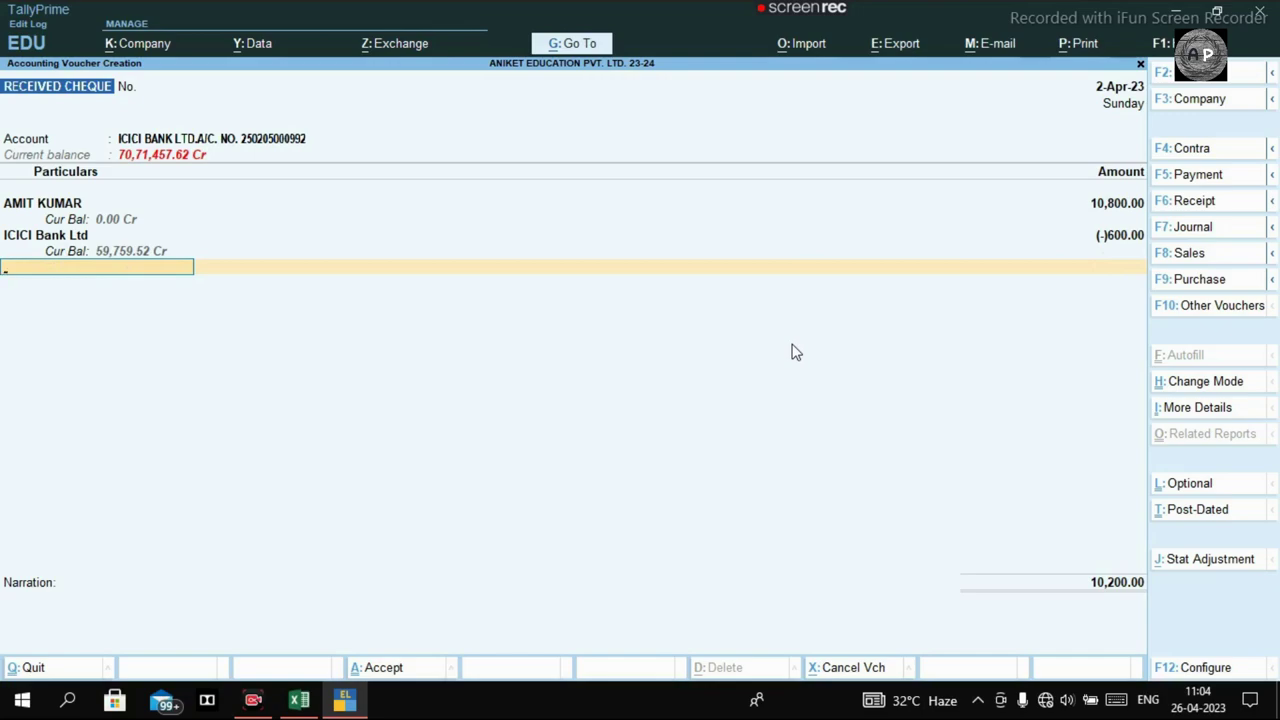
{"action": "key", "text": "ctrl"}
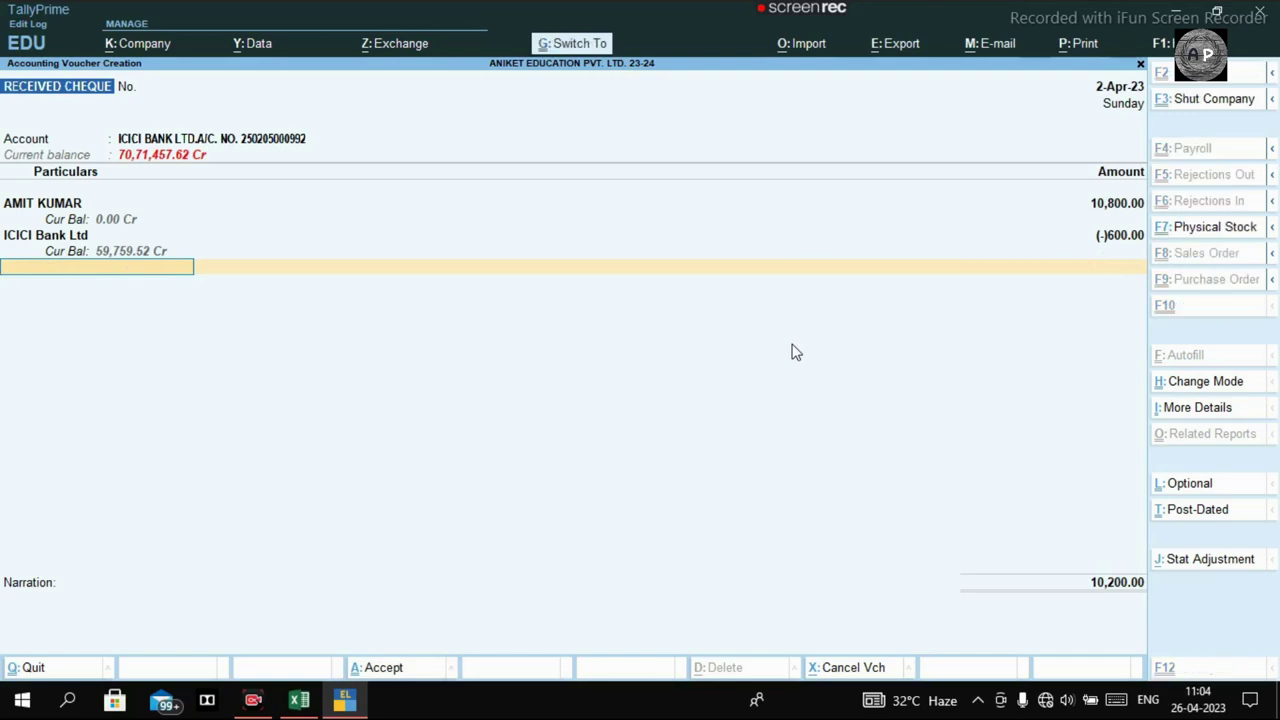
Save the finished receipt voucher and check the Excel card sales sheet before returning to TallyPrime.
{"action": "key", "text": "ctrl+a"}
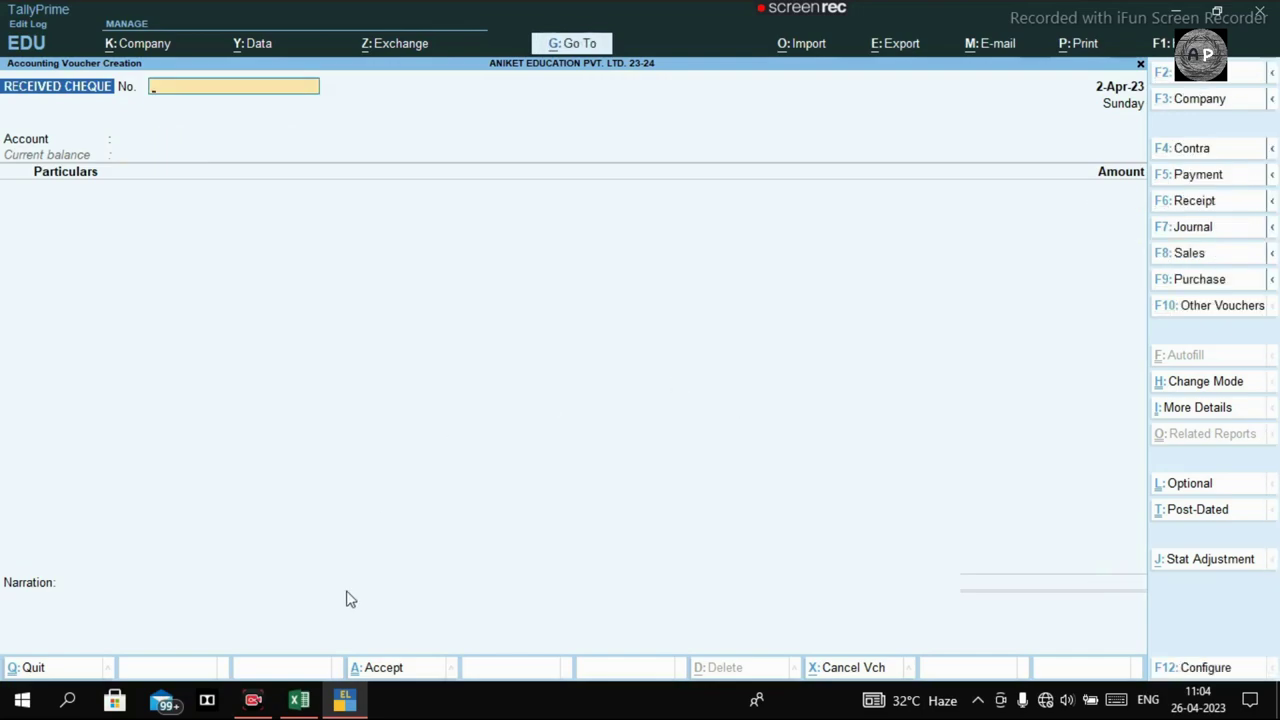
{"action": "left_click", "coordinate": [299, 700]}
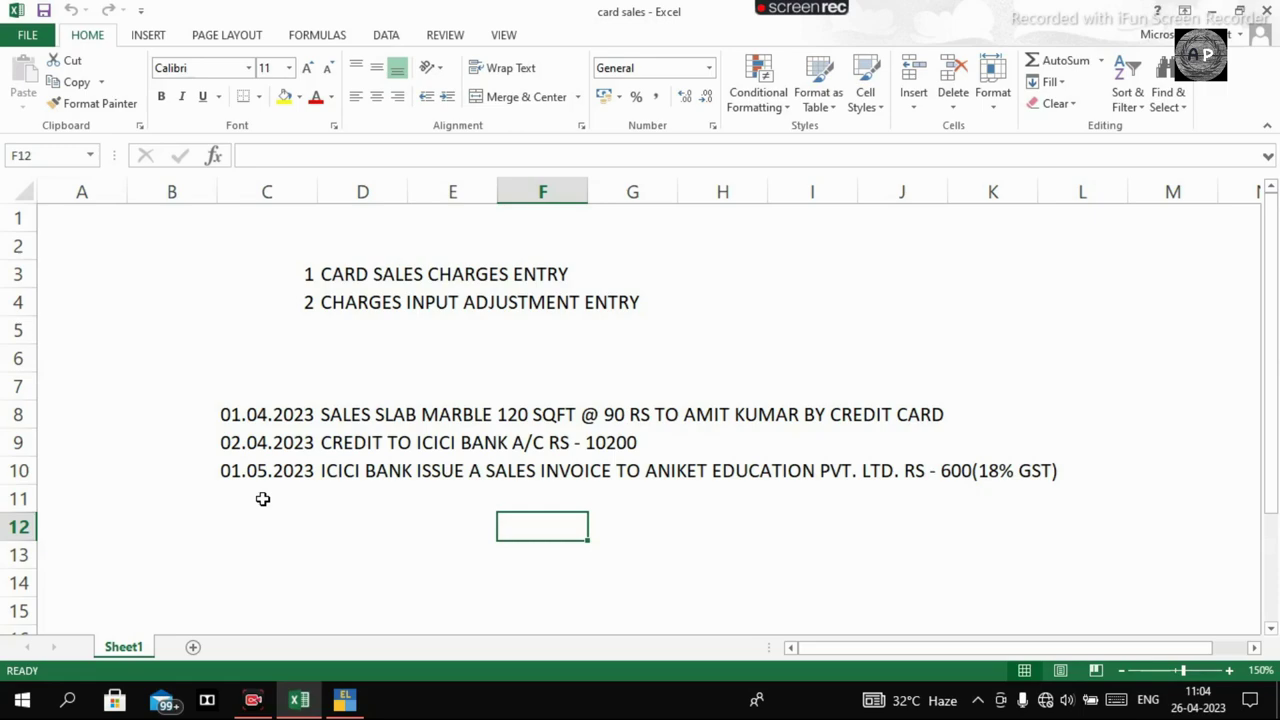
{"action": "key", "text": "alt+Tab"}
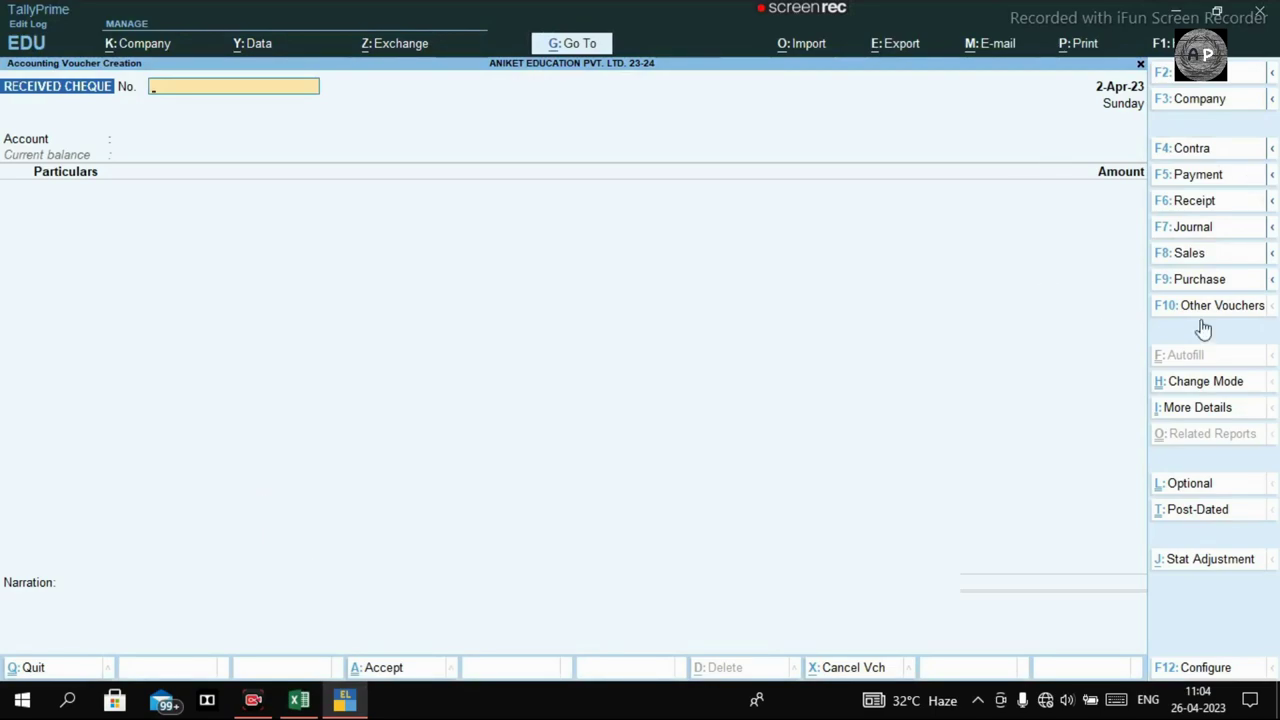
Switch the voucher to Purchase with the IGST voucher class.
{"action": "left_click", "coordinate": [1177, 287]}
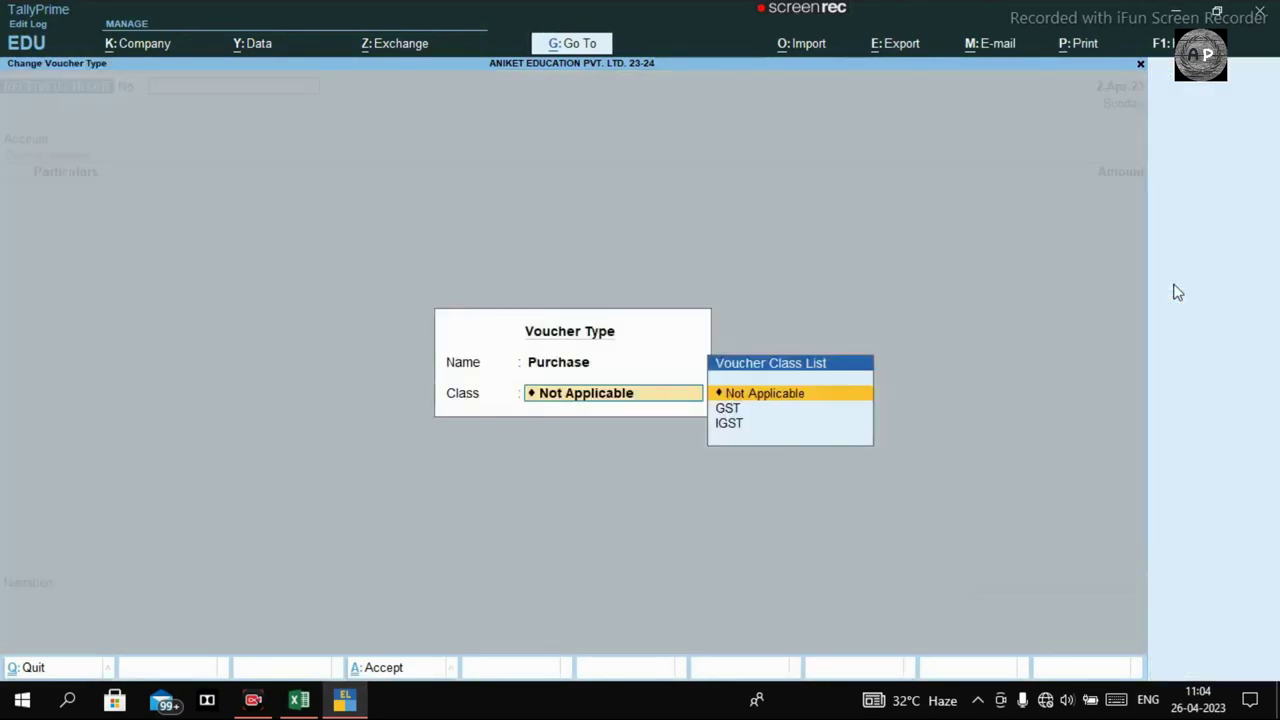
{"action": "key", "text": "BackSpace"}
{"action": "key", "text": "Return"}
{"action": "key", "text": "Down"}
{"action": "key", "text": "Down"}
{"action": "key", "text": "Return"}
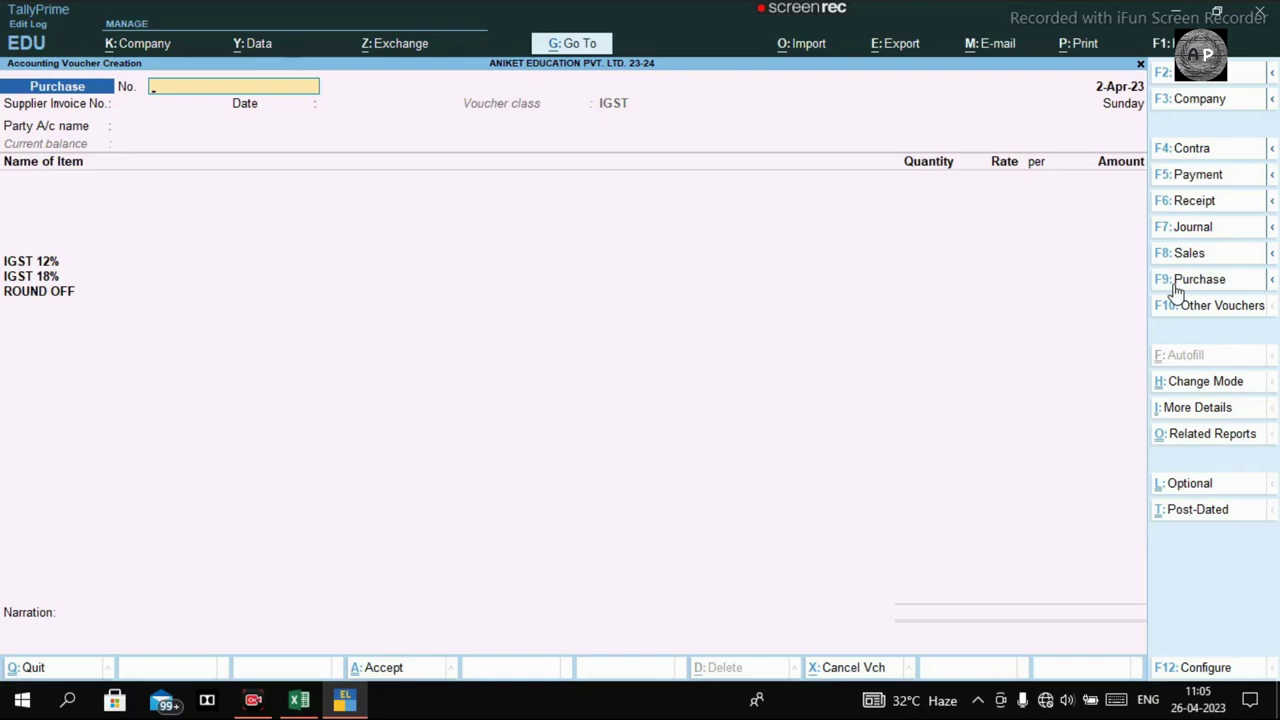
{"action": "key", "text": "alt+Tab"}
{"action": "key", "text": "alt+Tab"}
Date the purchase voucher 01.05.2023.
{"action": "key", "text": "Return"}
{"action": "key", "text": "Return"}
{"action": "key", "text": "Return"}
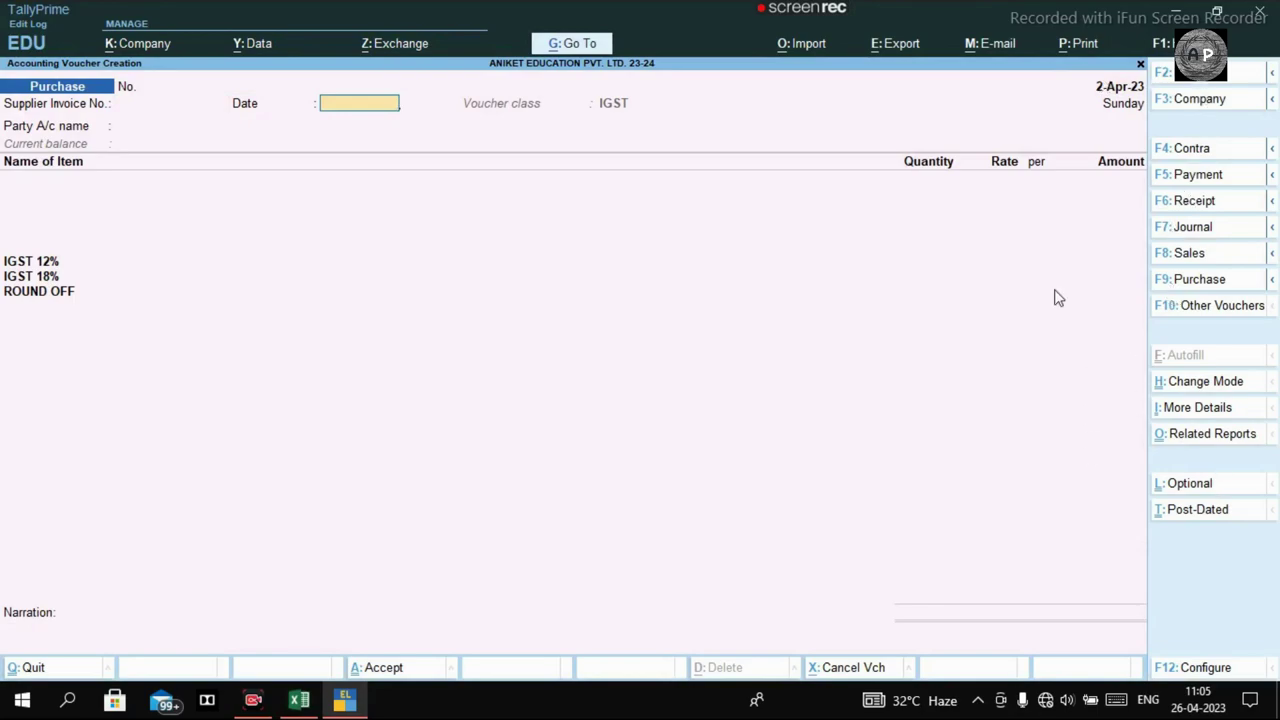
{"action": "left_click", "coordinate": [1184, 80]}
{"action": "type", "text": "01.05.20232"}
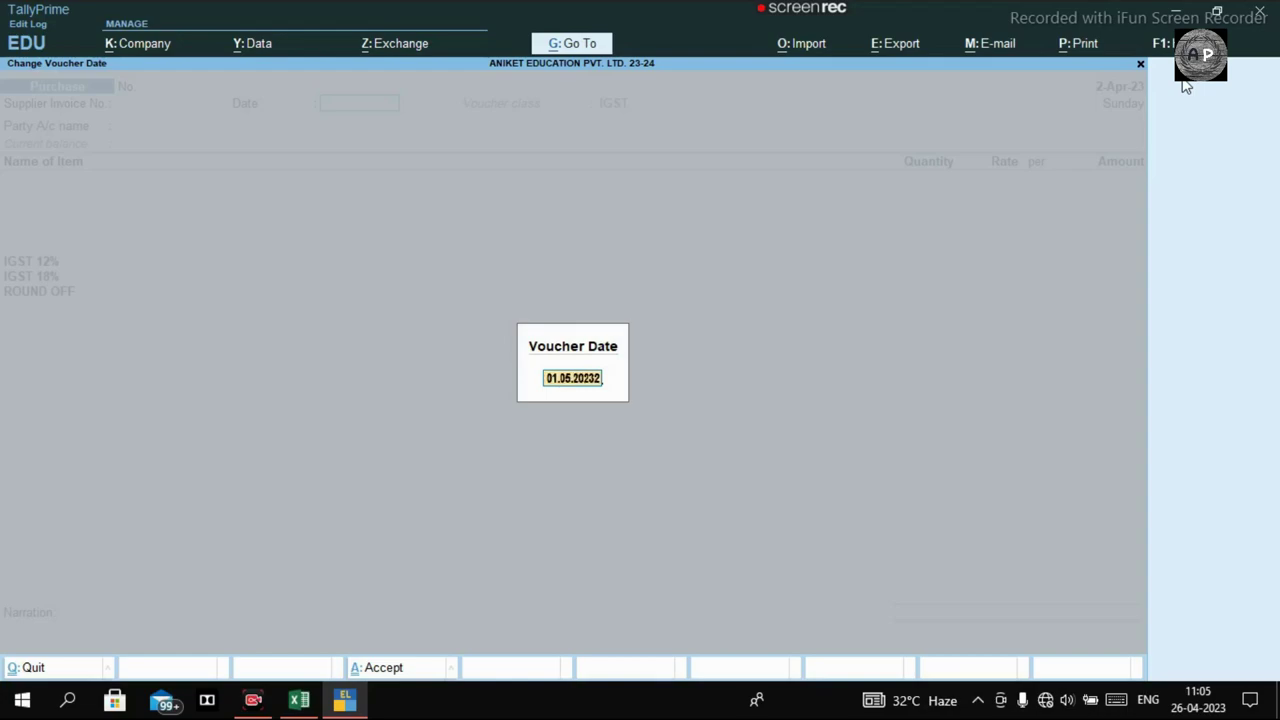
{"action": "key", "text": "BackSpace"}
{"action": "key", "text": "BackSpace"}
{"action": "key", "text": "BackSpace"}
{"action": "key", "text": "BackSpace"}
{"action": "key", "text": "BackSpace"}
{"action": "key", "text": "BackSpace"}
{"action": "key", "text": "BackSpace"}
{"action": "key", "text": "BackSpace"}
{"action": "key", "text": "BackSpace"}
{"action": "key", "text": "BackSpace"}
{"action": "key", "text": "BackSpace"}
{"action": "type", "text": "01.05.2023"}
{"action": "key", "text": "Return"}
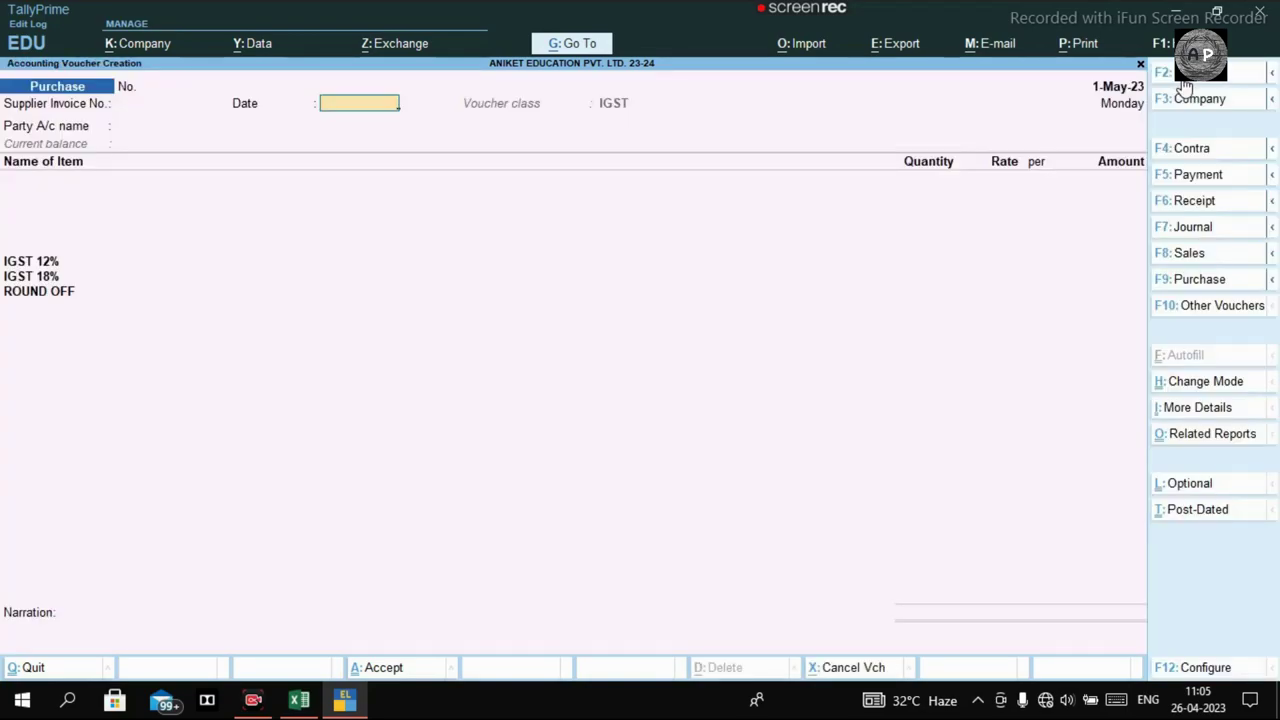
{"action": "type", "text": "01.05.2023"}
Choose ICICI Bank Ltd as the party account and open its ledger for alteration.
{"action": "key", "text": "Return"}
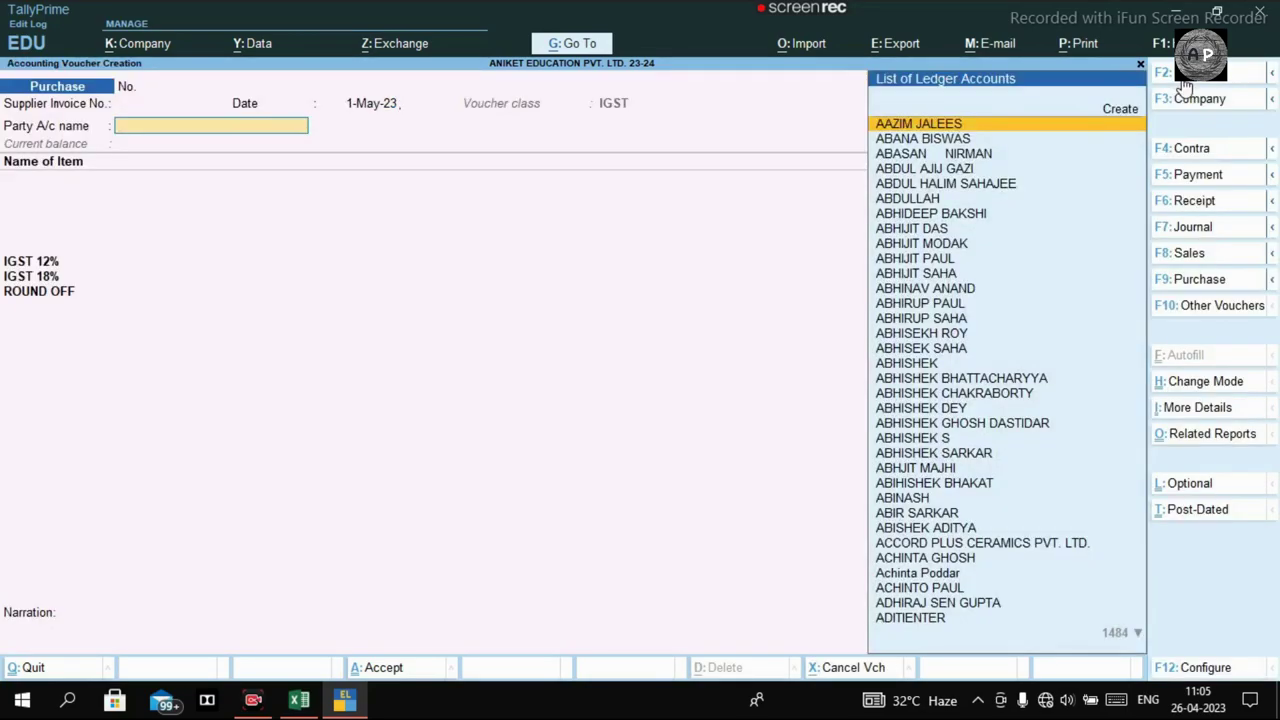
{"action": "type", "text": "Icici"}
{"action": "key", "text": "Down"}
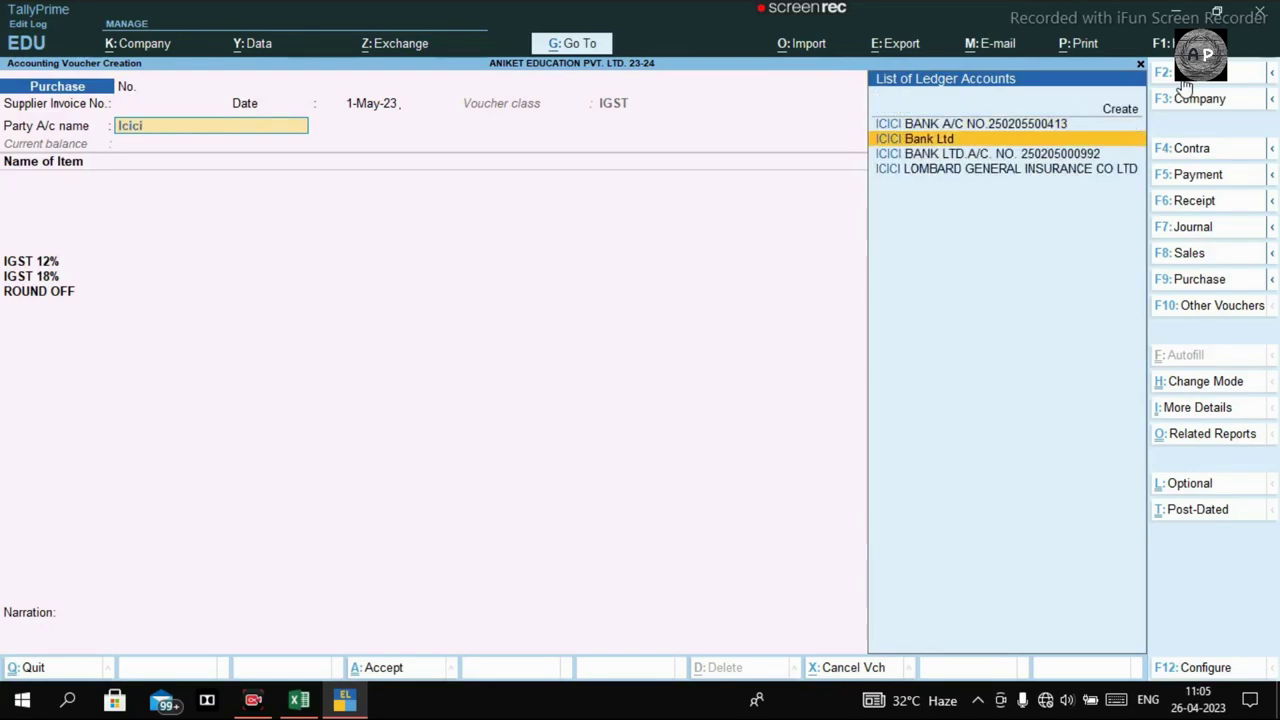
{"action": "key", "text": "Return"}
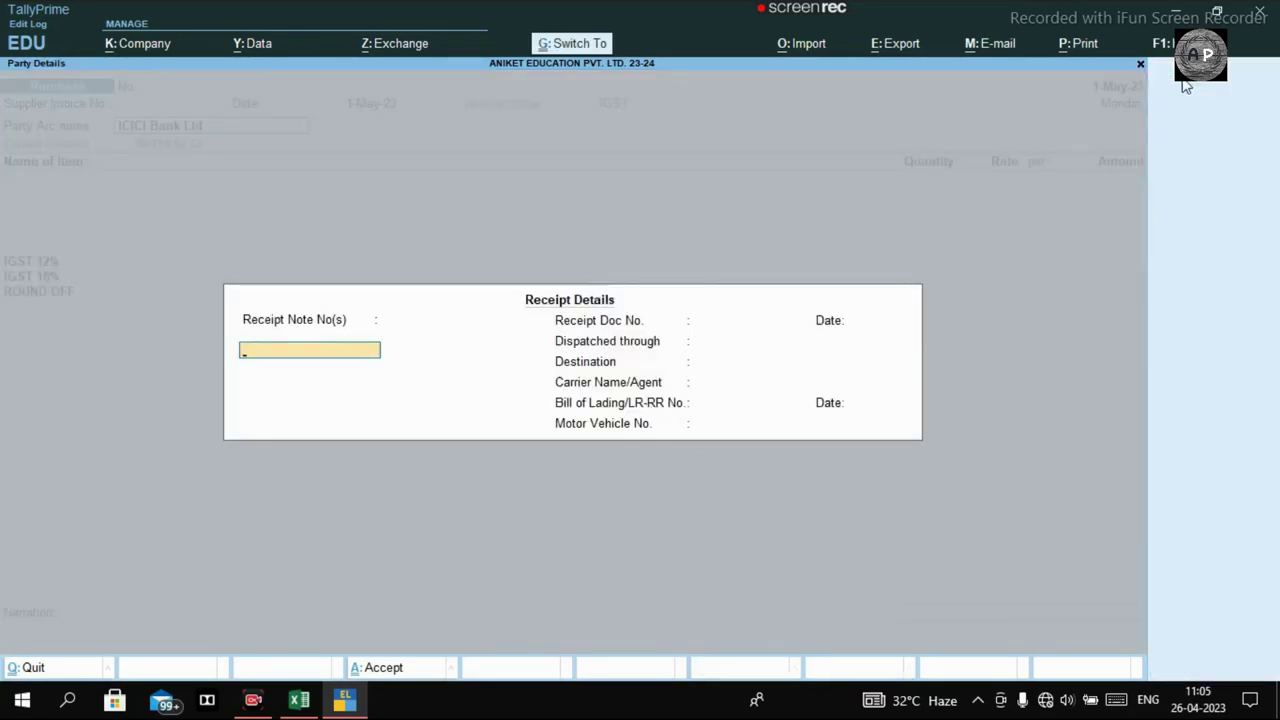
{"action": "key", "text": "ctrl+a"}
{"action": "key", "text": "BackSpace"}
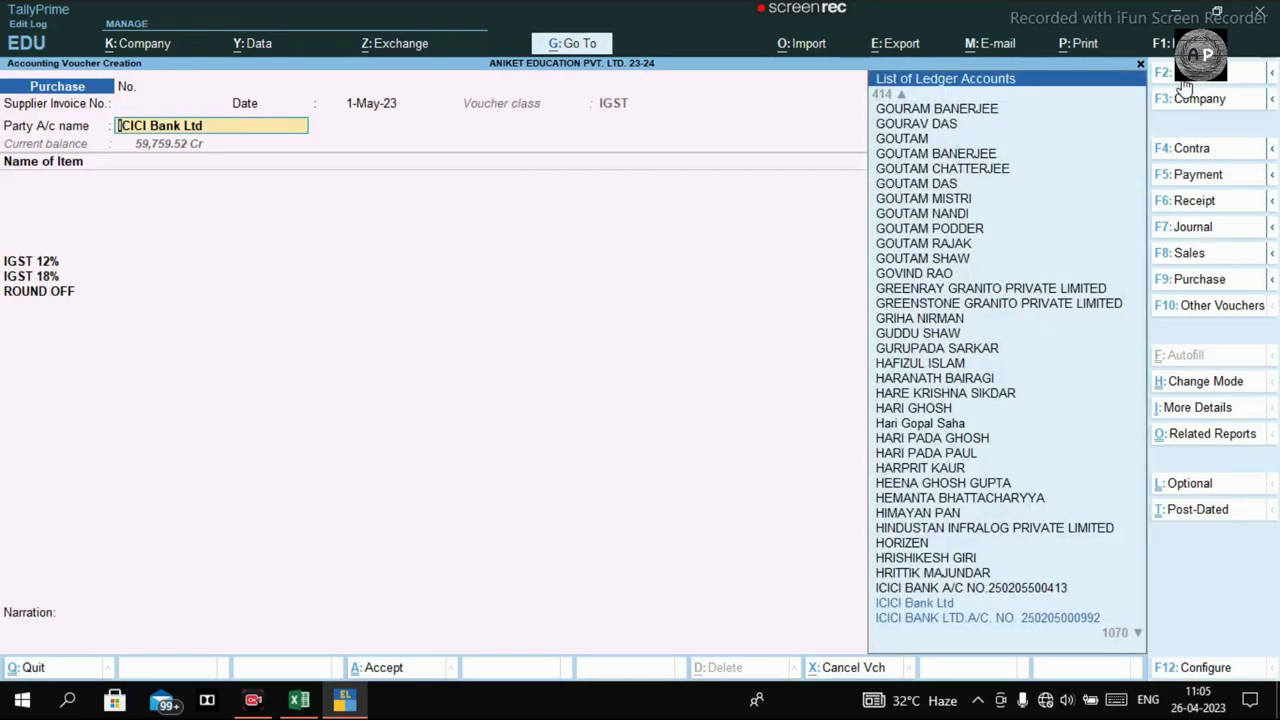
{"action": "key", "text": "ctrl+Return"}
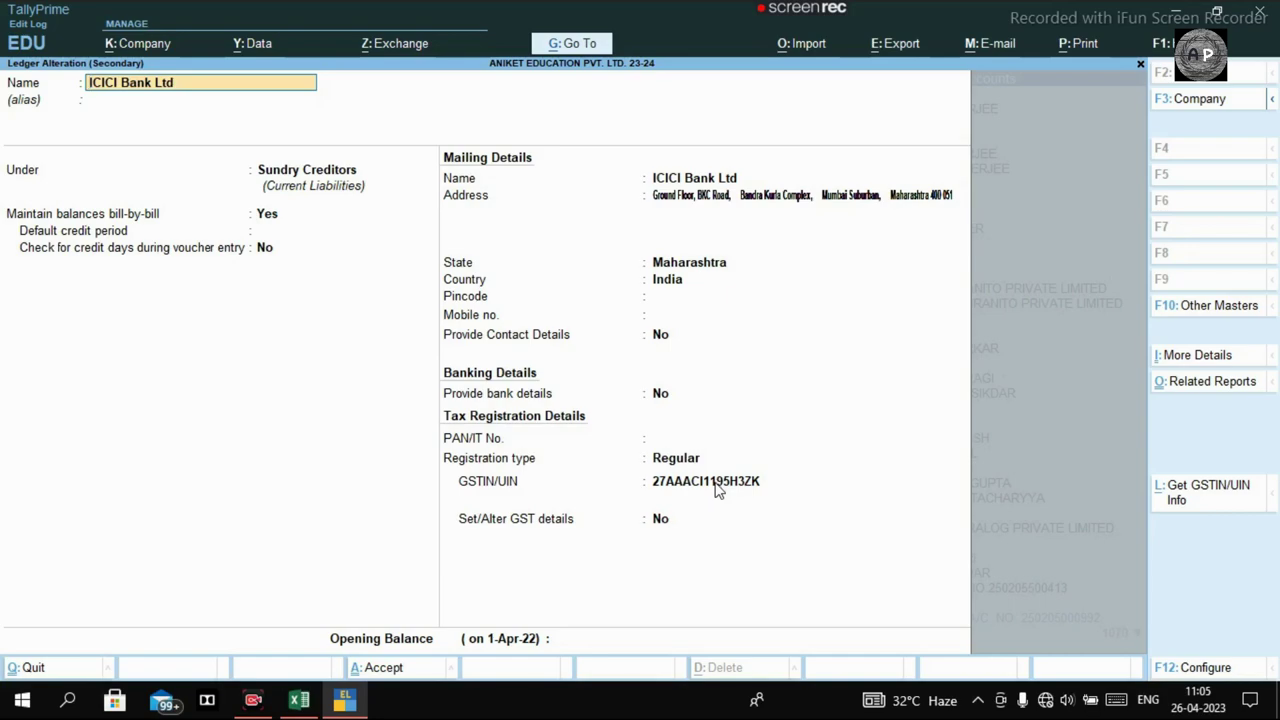
Accept the unchanged ICICI Bank Ltd ledger and receipt details, ending the item list empty.
{"action": "key", "text": "ctrl"}
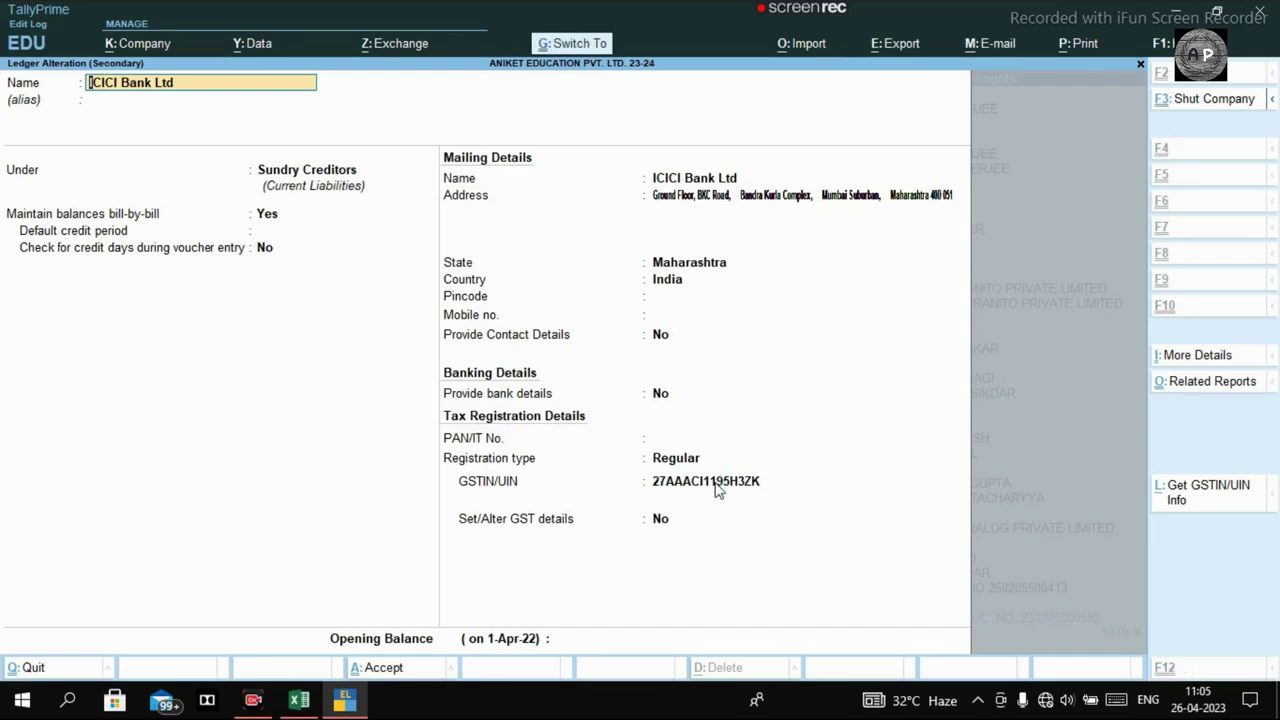
{"action": "key", "text": "ctrl+a"}
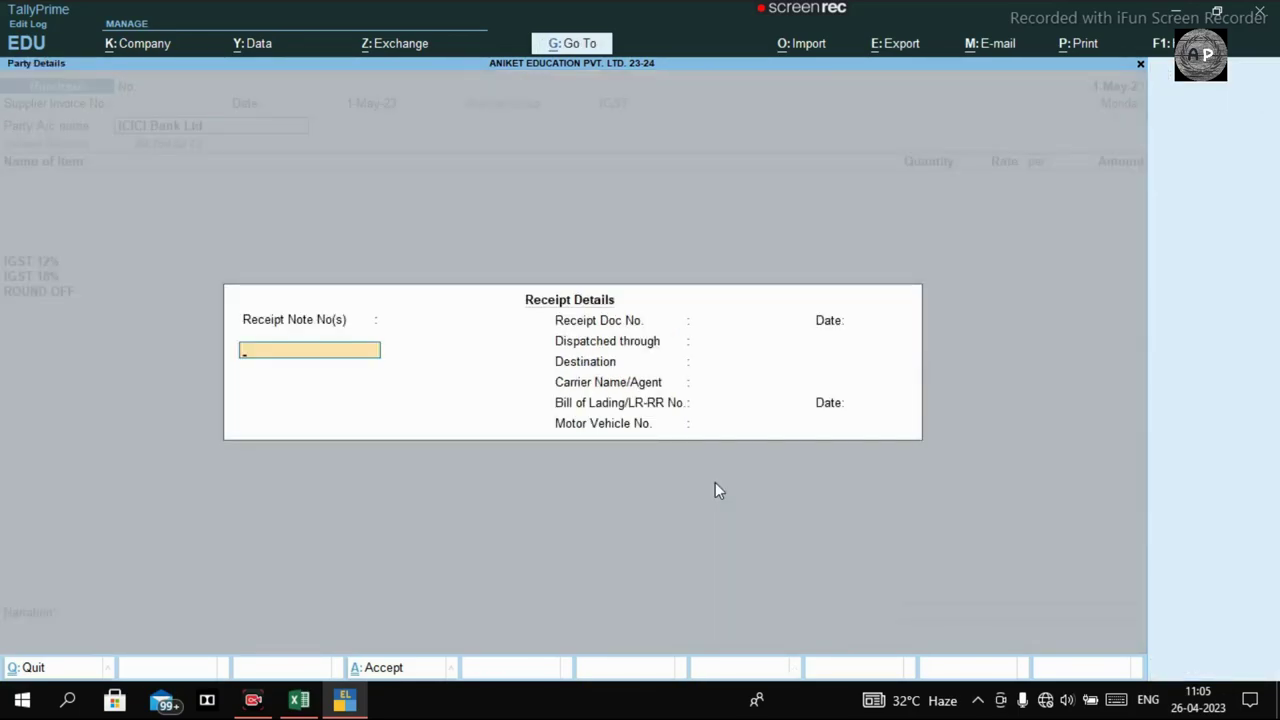
{"action": "key", "text": "ctrl+a"}
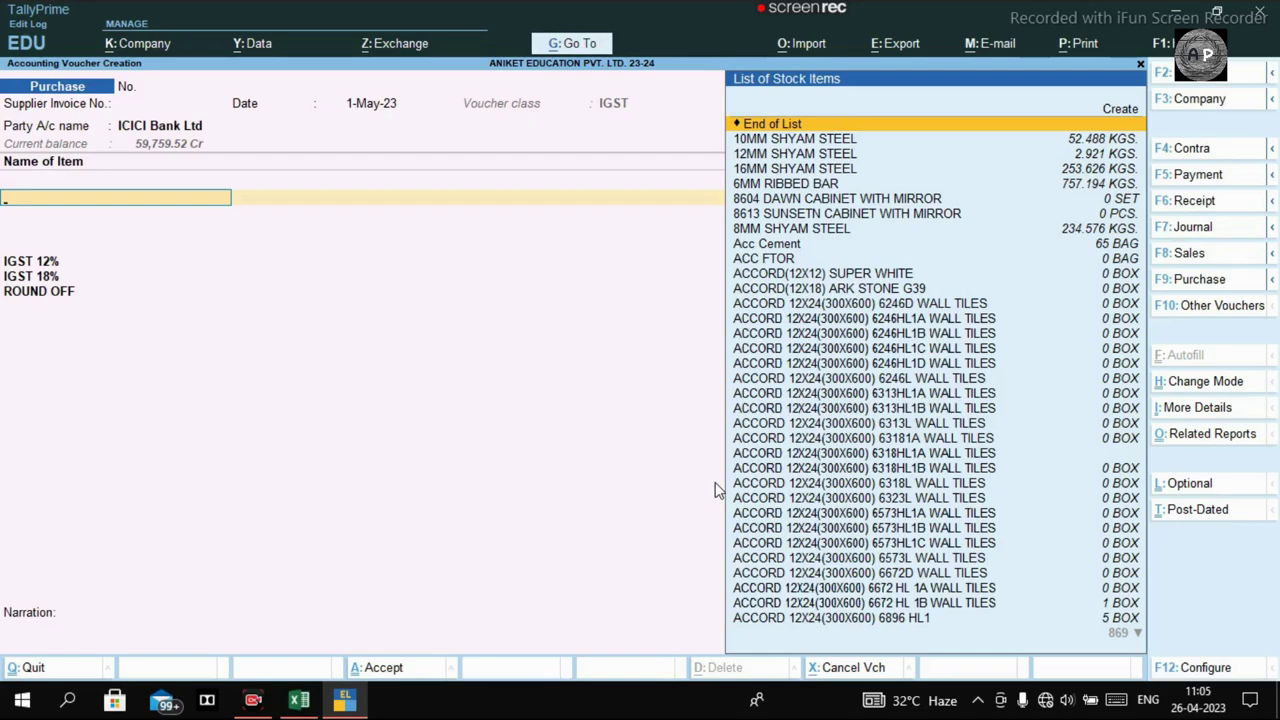
{"action": "key", "text": "Return"}
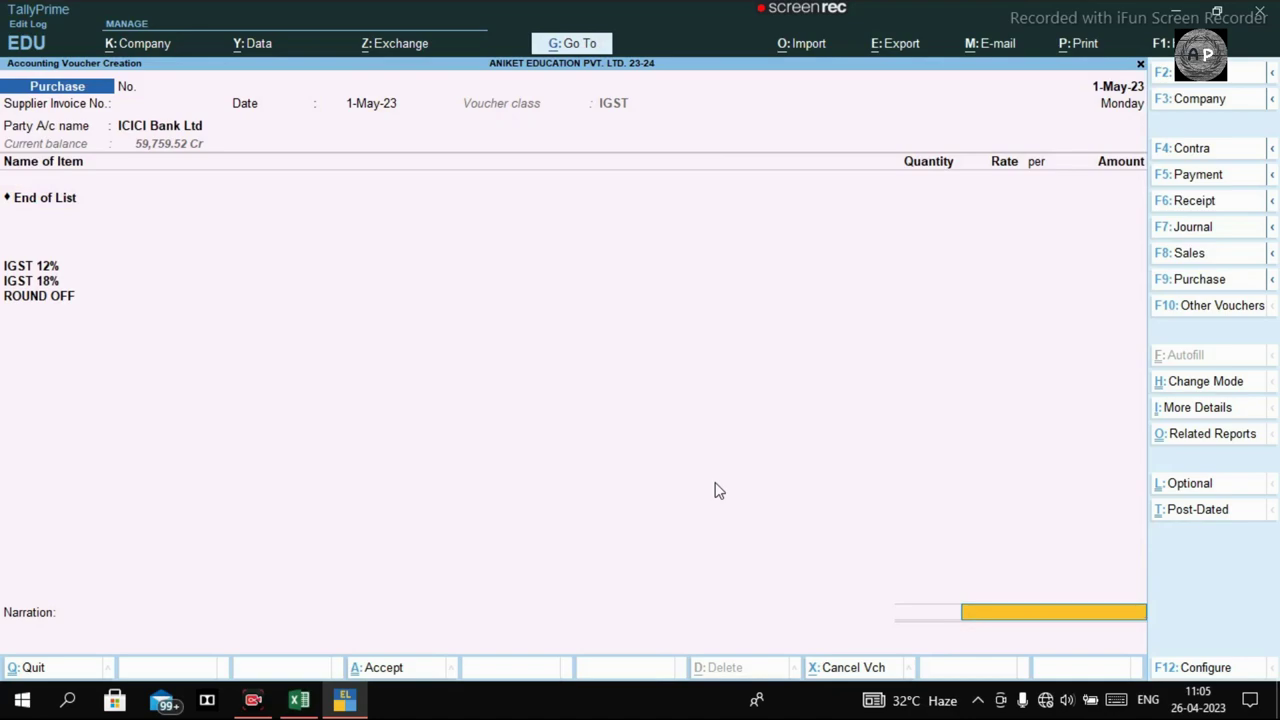
Save the ICICI purchase voucher and close the new blank voucher.
{"action": "key", "text": "ctrl+a"}
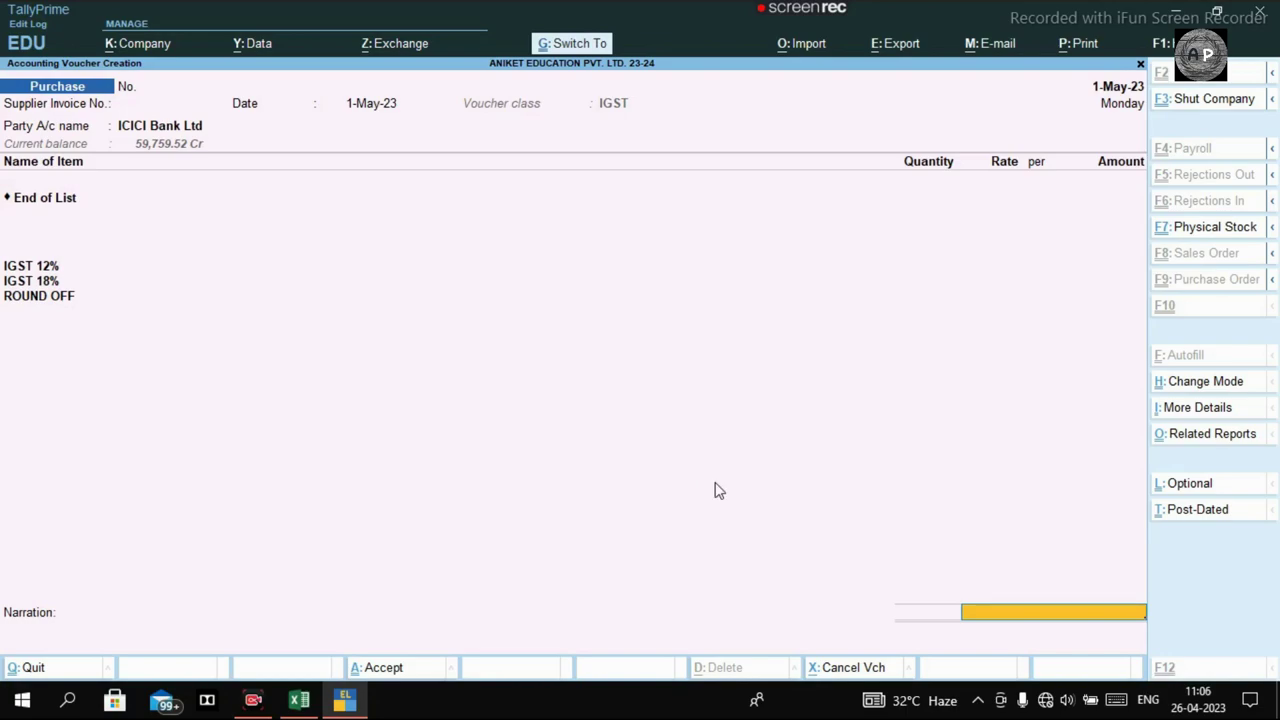
{"action": "key", "text": "Escape"}
{"action": "key", "text": "y"}
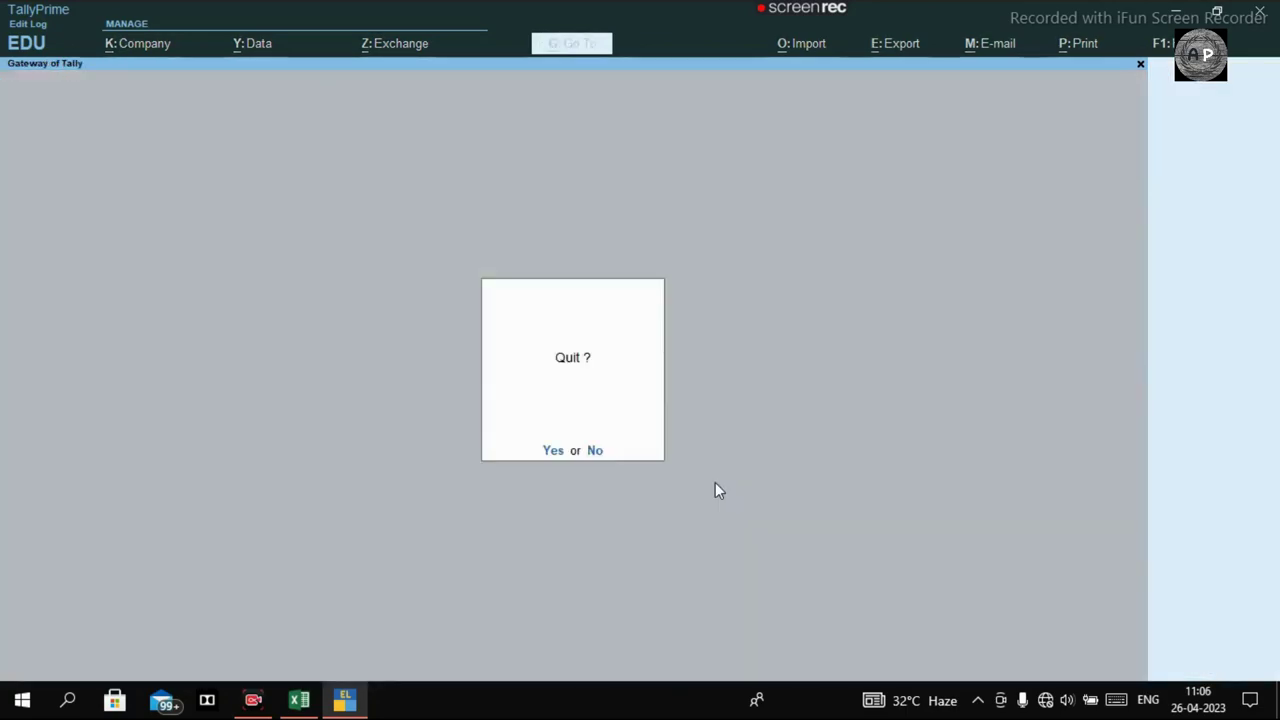
{"action": "key", "text": "Escape"}
Reopen the ICICI Bank Ltd purchase from the Day Book for alteration.
{"action": "key", "text": "n"}
{"action": "key", "text": "d"}
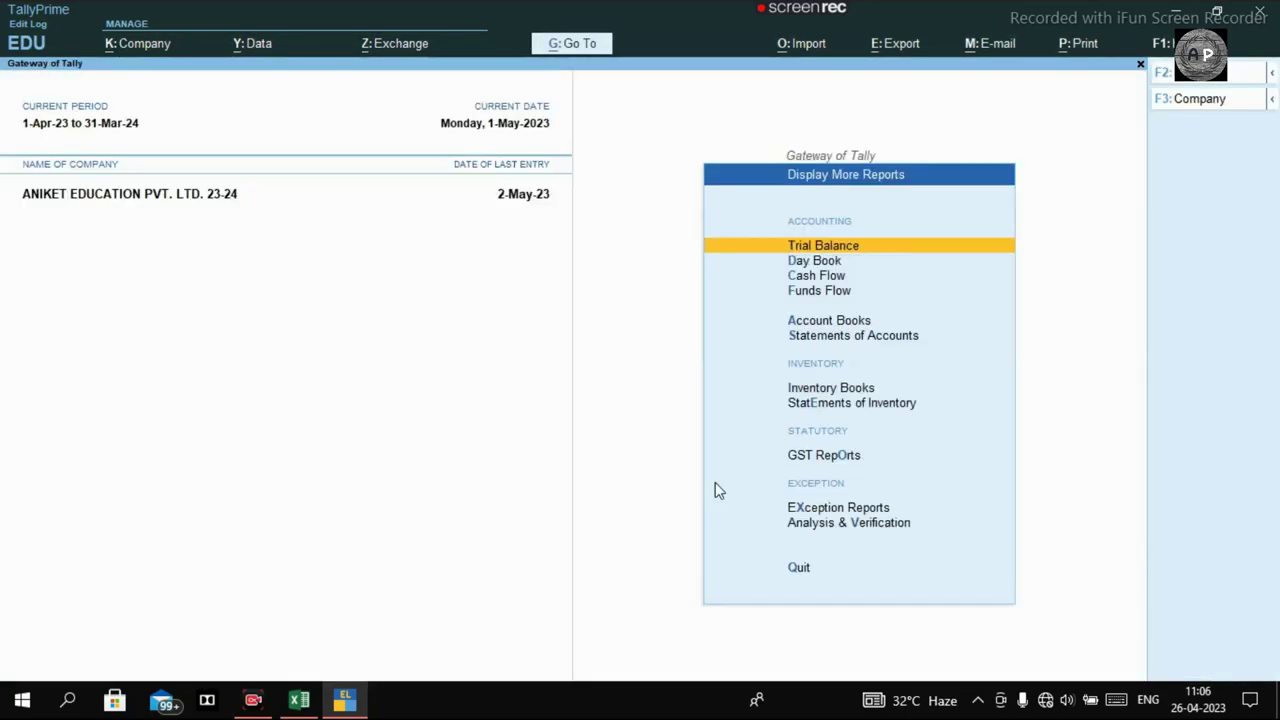
{"action": "key", "text": "d"}
{"action": "key", "text": "Down"}
{"action": "key", "text": "Down"}
{"action": "key", "text": "Return"}
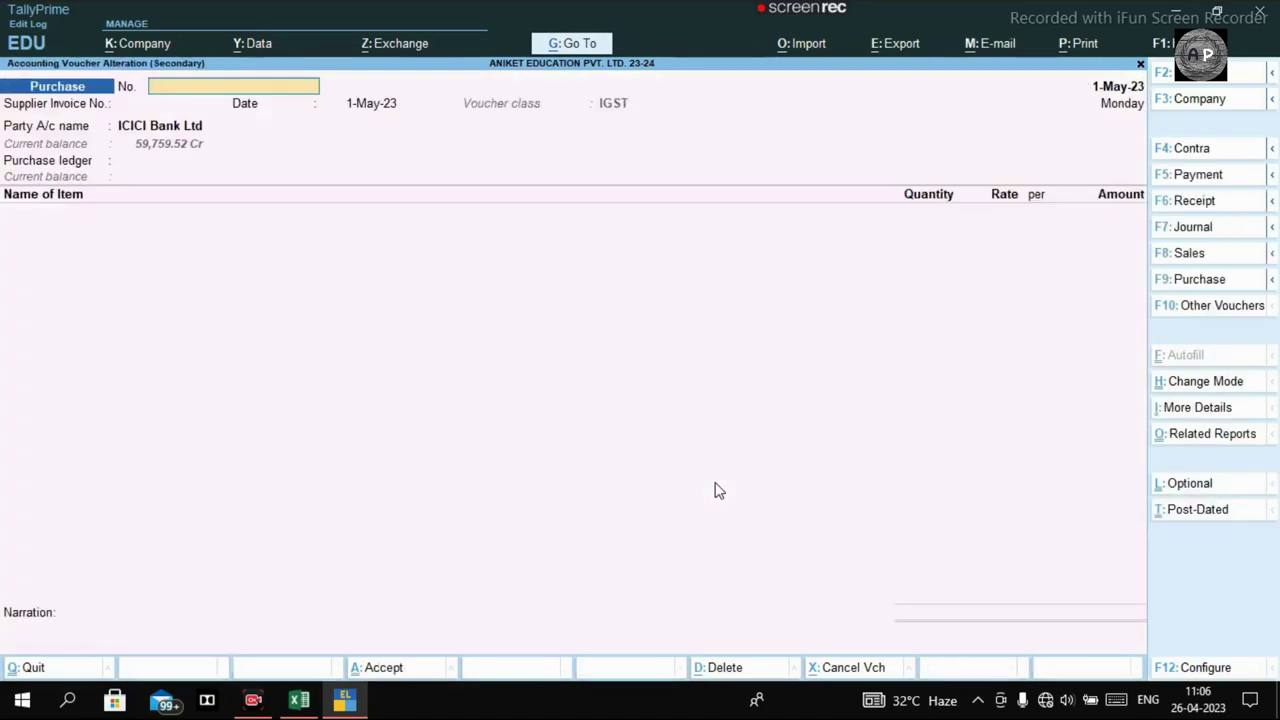
Choose IGST PURCHASE as the voucher's purchase ledger, skipping tax classification.
{"action": "key", "text": "Return"}
{"action": "key", "text": "Return"}
{"action": "key", "text": "Return"}
{"action": "key", "text": "Return"}
{"action": "key", "text": "Return"}
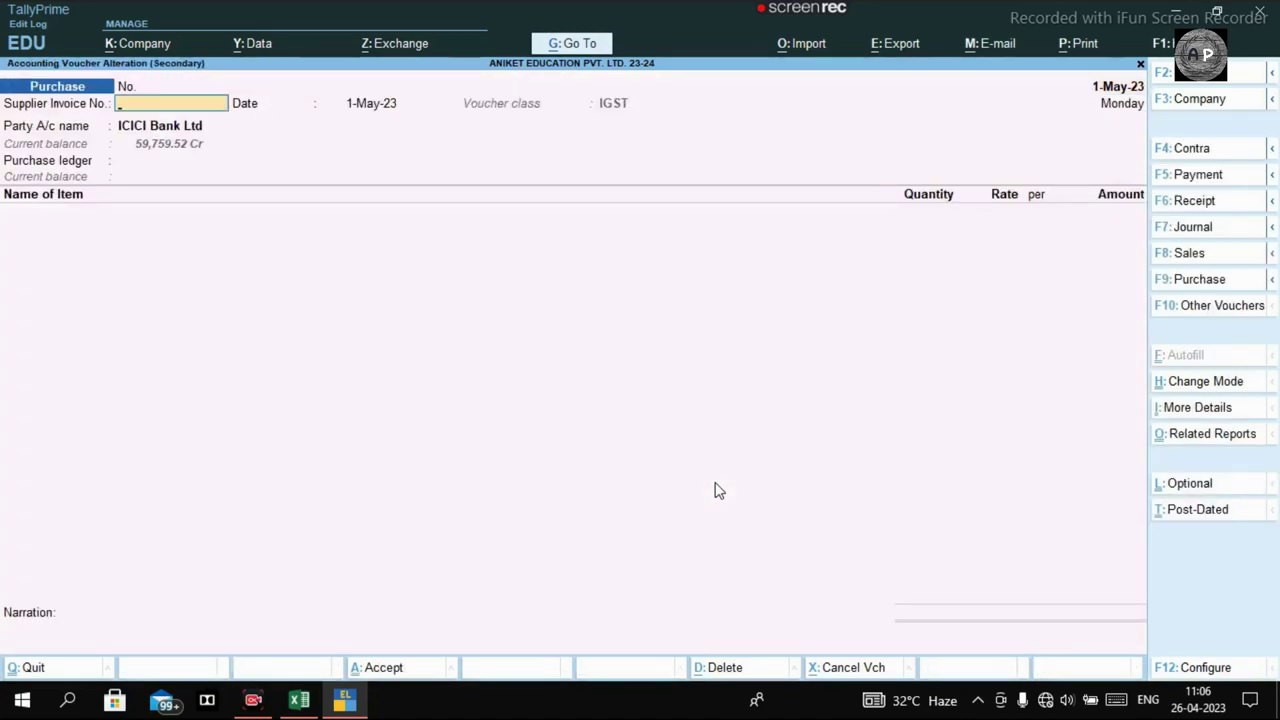
{"action": "key", "text": "Return"}
{"action": "key", "text": "Return"}
{"action": "key", "text": "Return"}
{"action": "key", "text": "Return"}
{"action": "key", "text": "Return"}
{"action": "key", "text": "Return"}
{"action": "key", "text": "Return"}
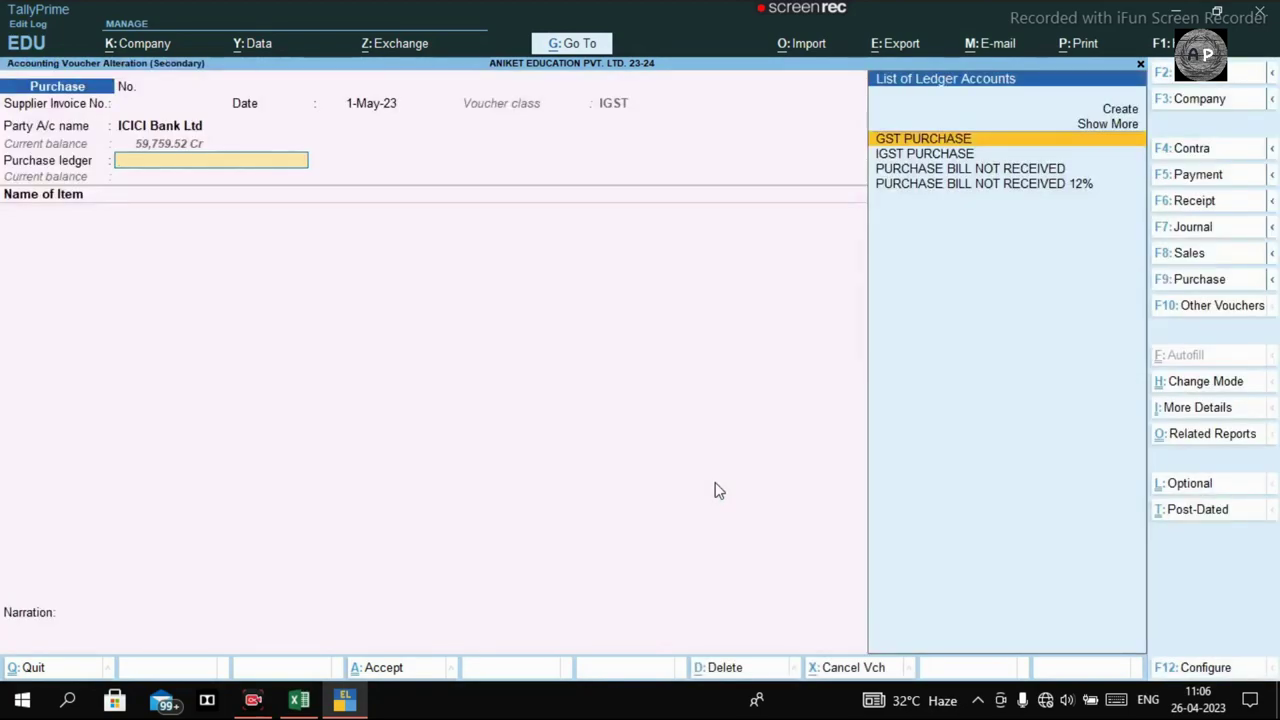
{"action": "key", "text": "Down"}
{"action": "key", "text": "Return"}
{"action": "key", "text": "Return"}
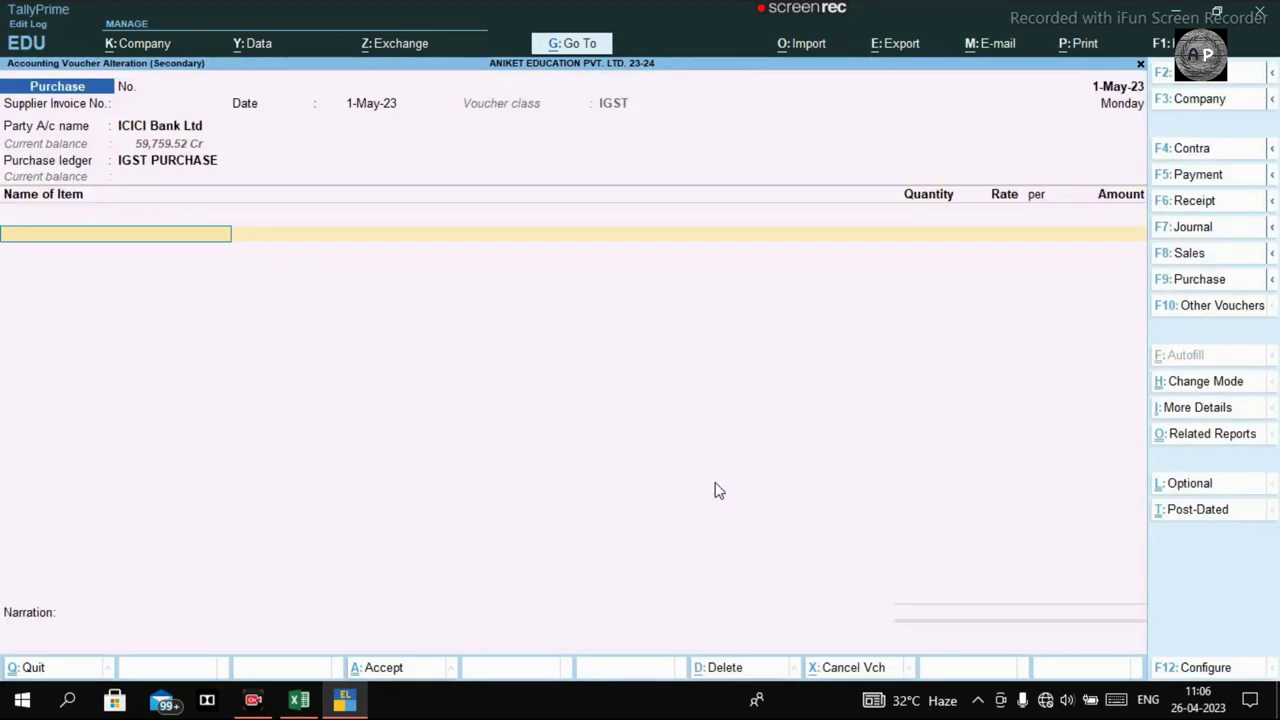
{"action": "key", "text": "Return"}
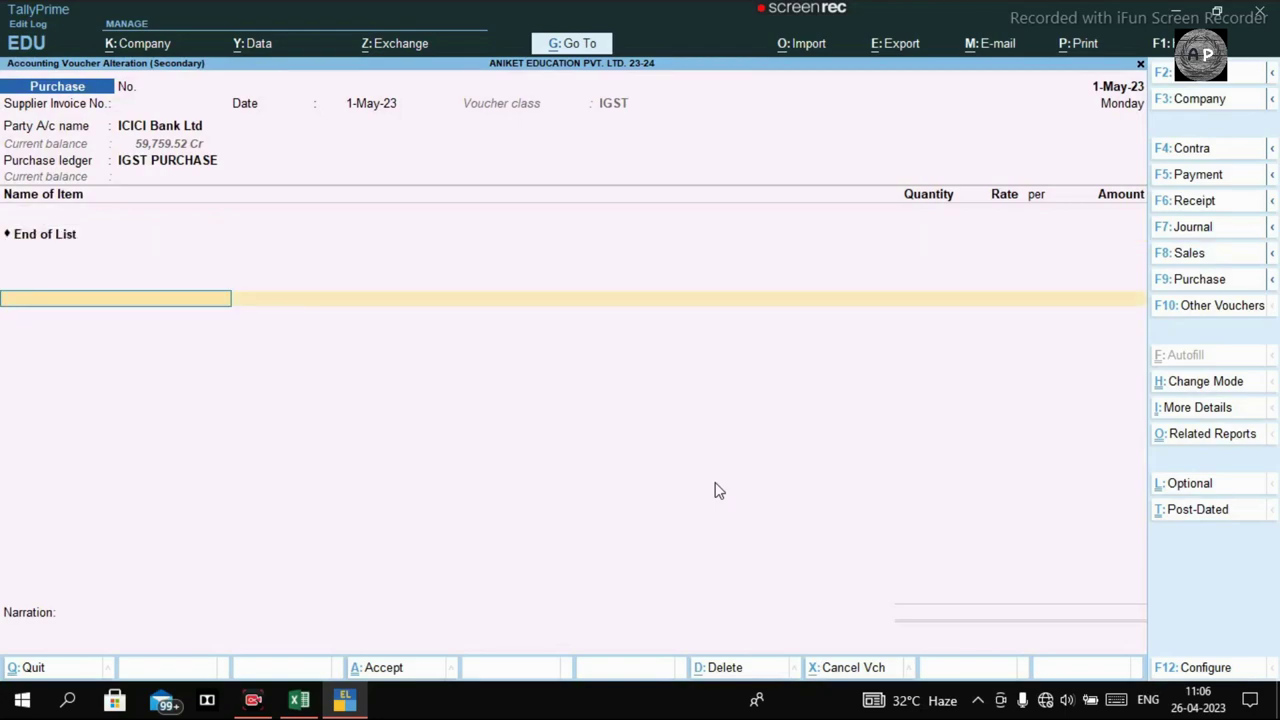
Add Processing Fees as the first ledger entry line.
{"action": "type", "text": "P"}
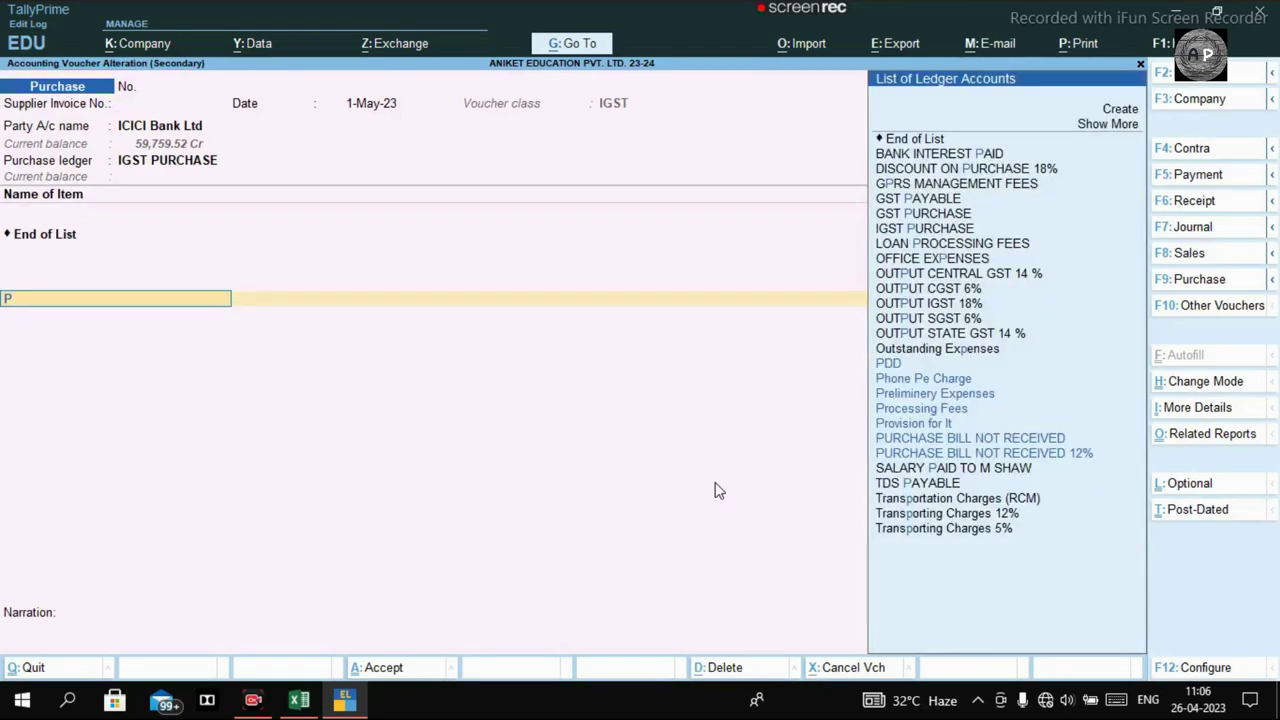
{"action": "type", "text": "roc"}
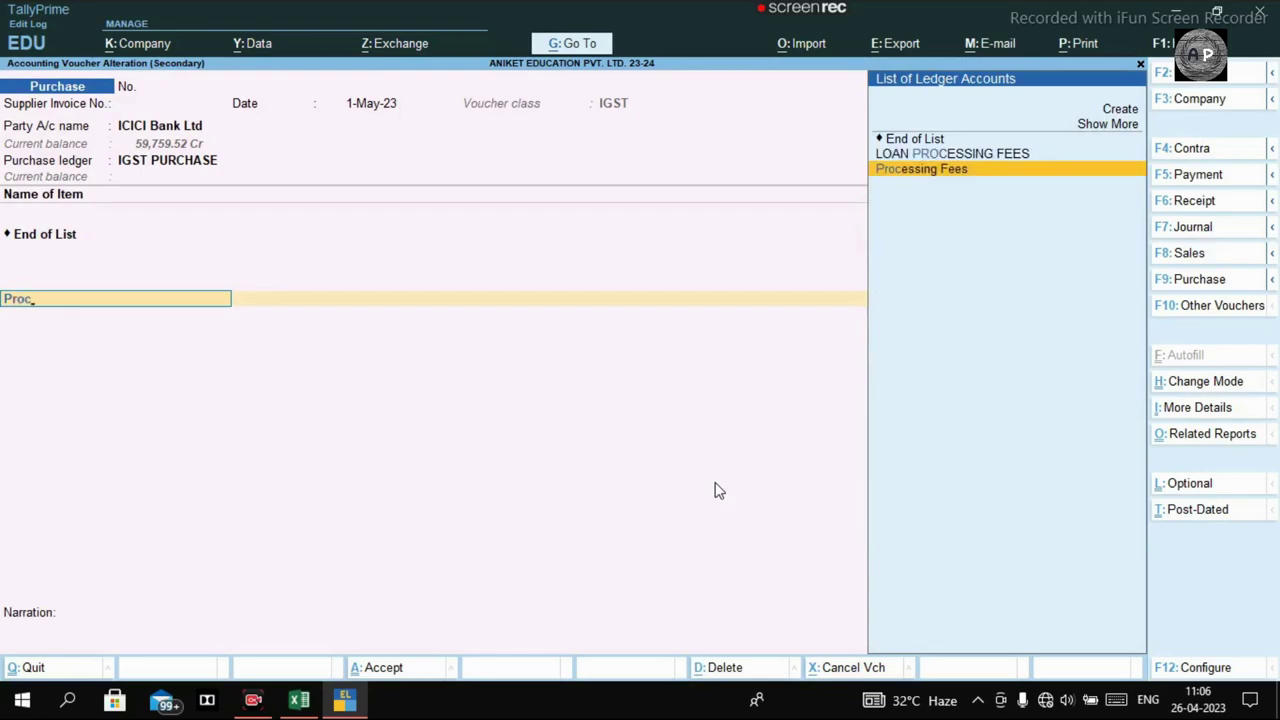
{"action": "key", "text": "Return"}
{"action": "key", "text": "BackSpace"}
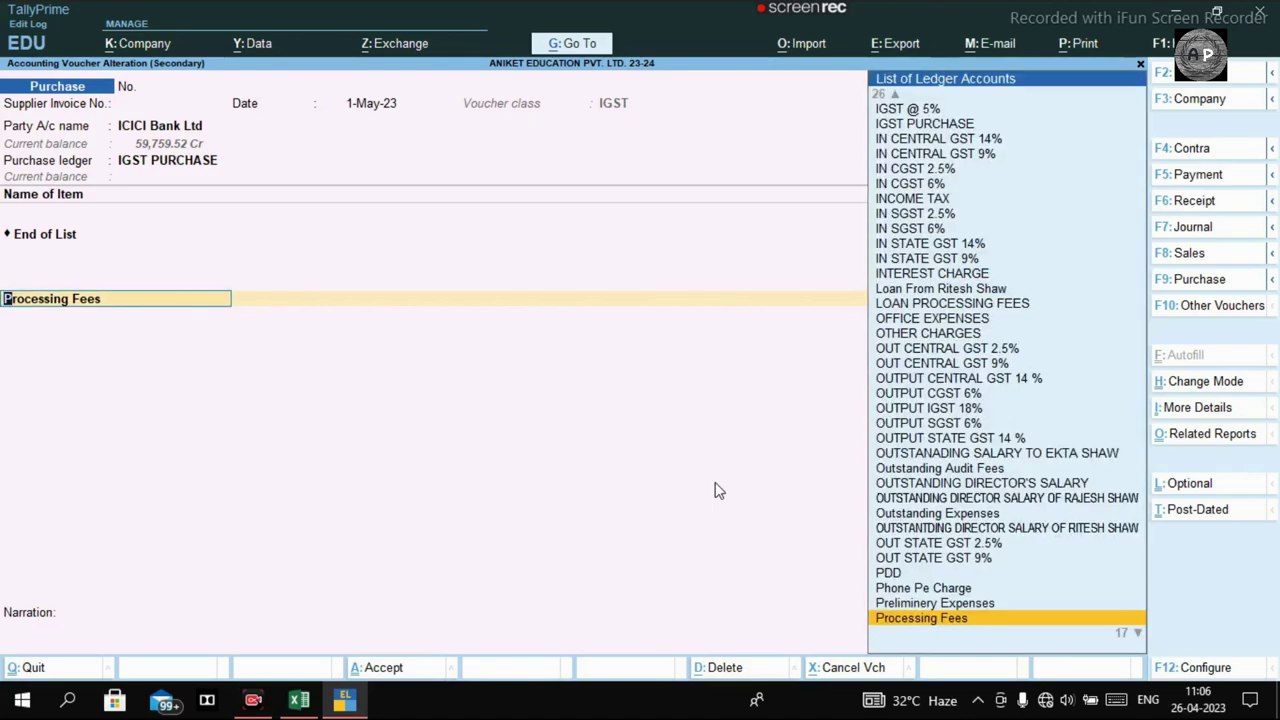
Open the Processing Fees ledger and bring up its GST details.
{"action": "key", "text": "ctrl+Return"}
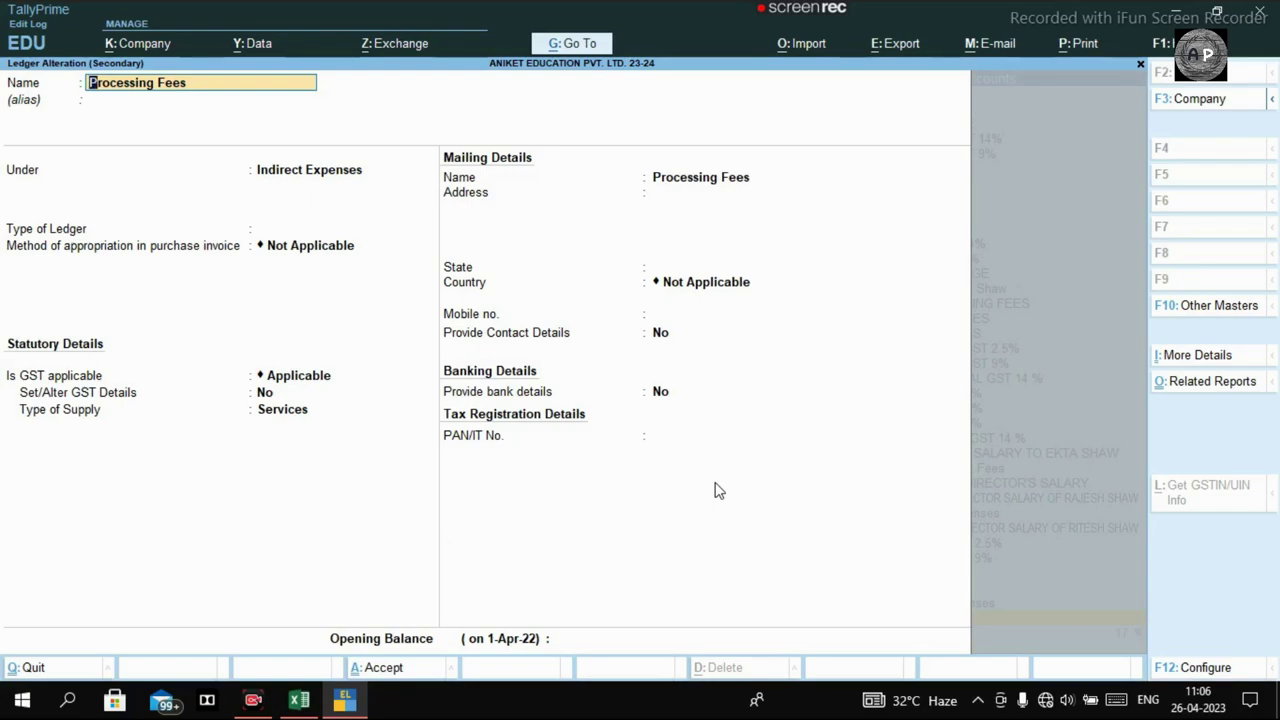
{"action": "key", "text": "Return"}
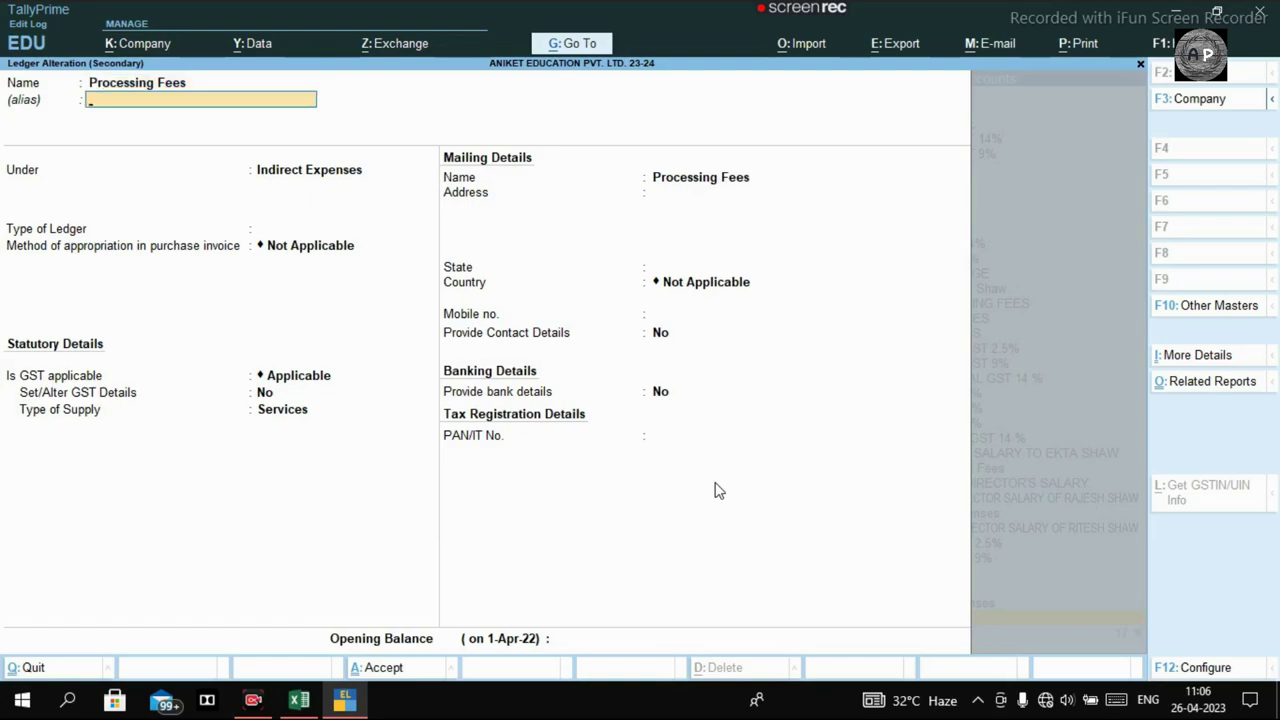
{"action": "key", "text": "Return"}
{"action": "key", "text": "Return"}
{"action": "key", "text": "Return"}
{"action": "key", "text": "Return"}
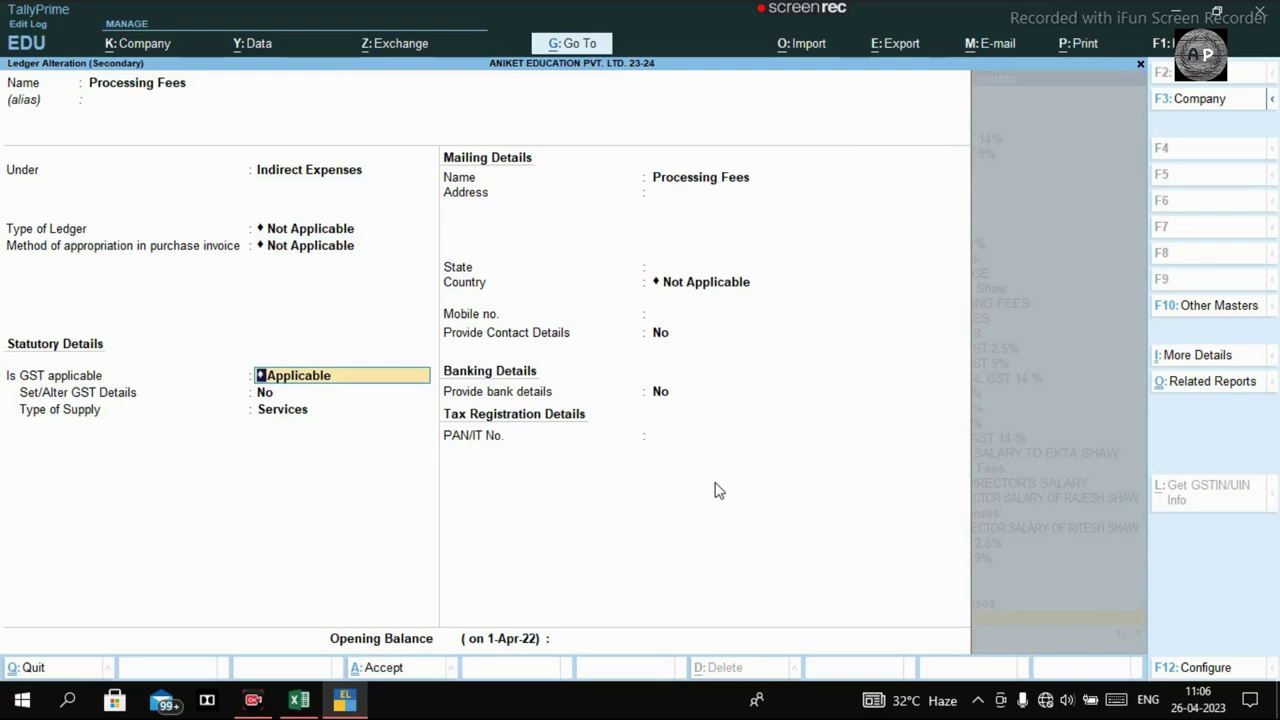
{"action": "key", "text": "Return"}
{"action": "type", "text": "y"}
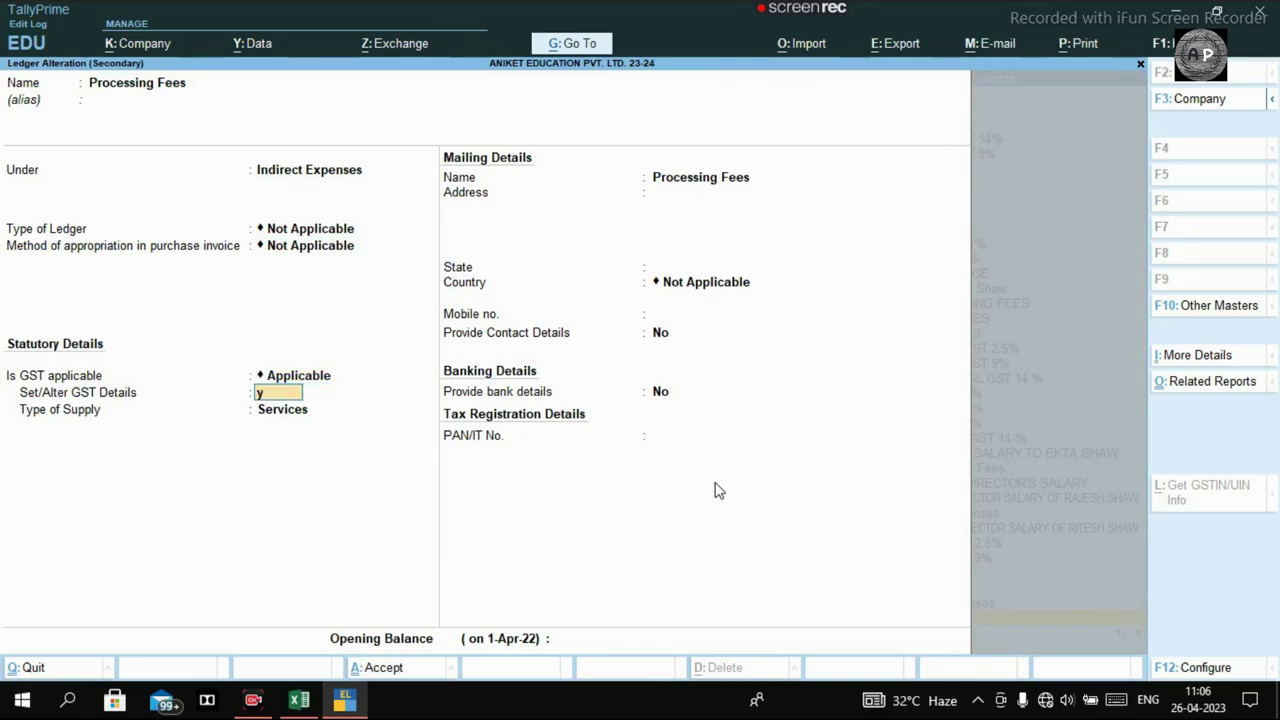
{"action": "key", "text": "Return"}
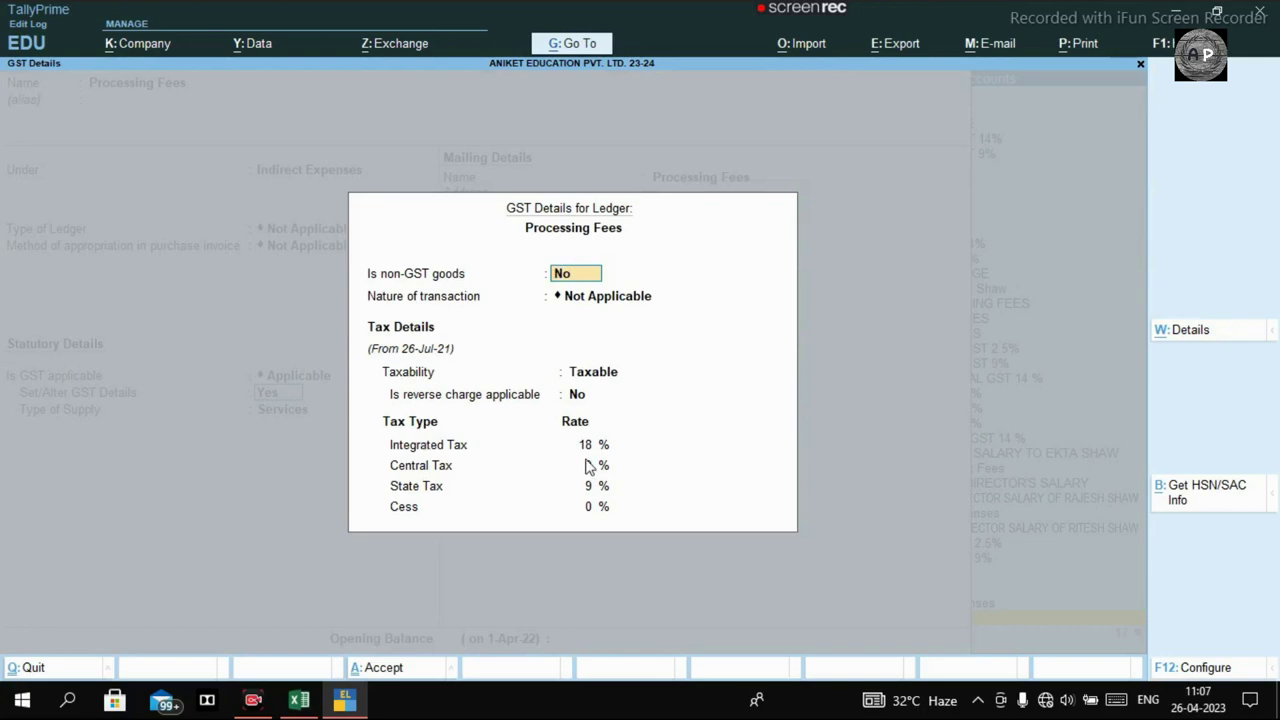
Review the 18% tax rate history, then save the Processing Fees ledger and return to its amount.
{"action": "key", "text": "alt+w"}
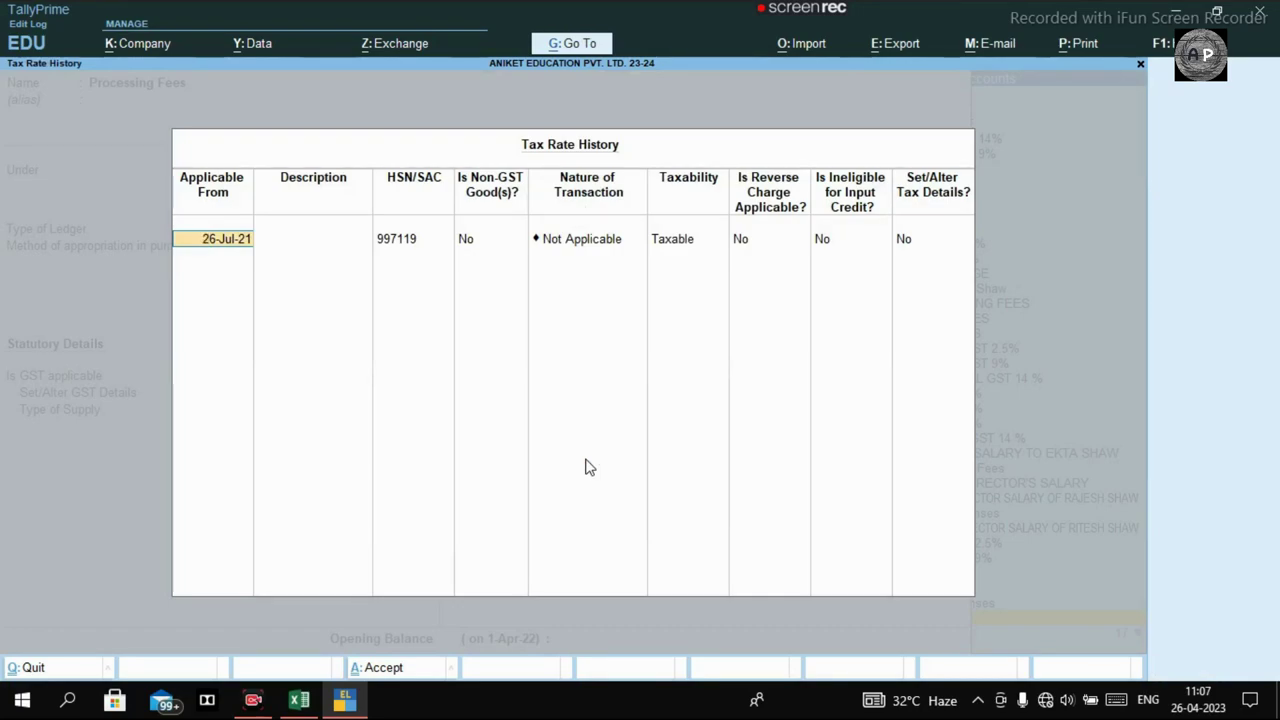
{"action": "key", "text": "BackSpace"}
{"action": "key", "text": "Escape"}
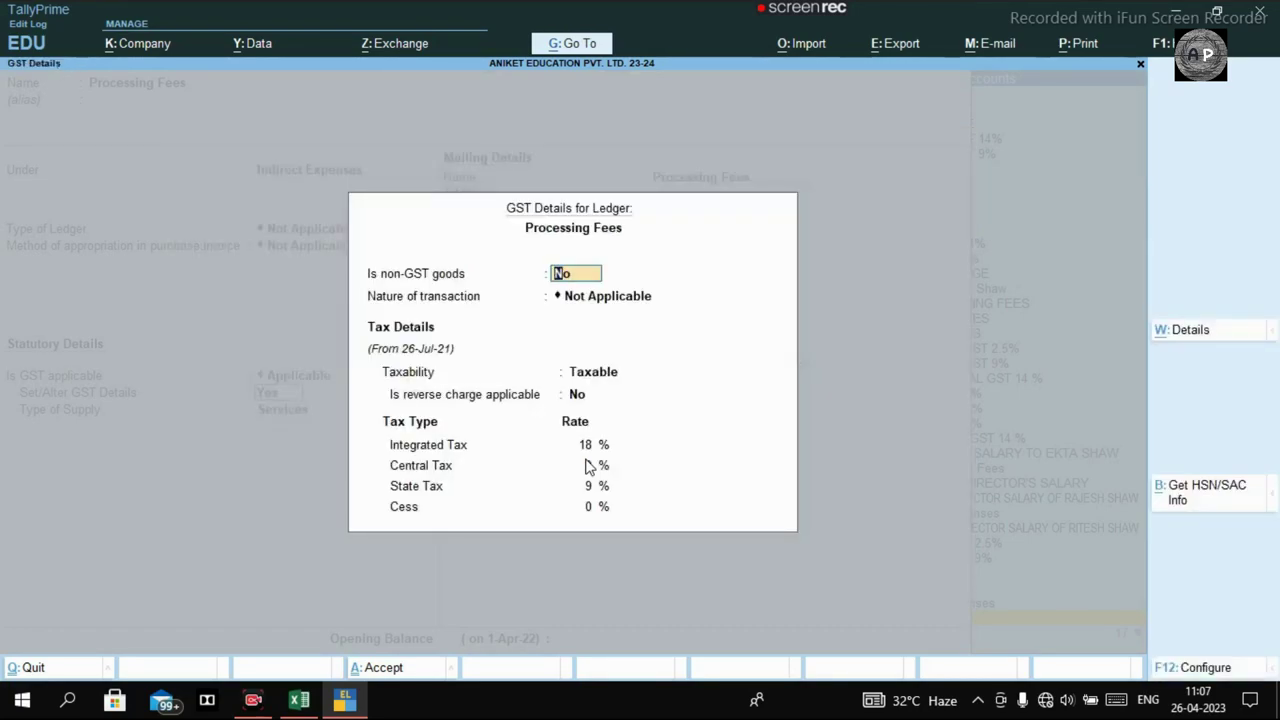
{"action": "key", "text": "alt+w"}
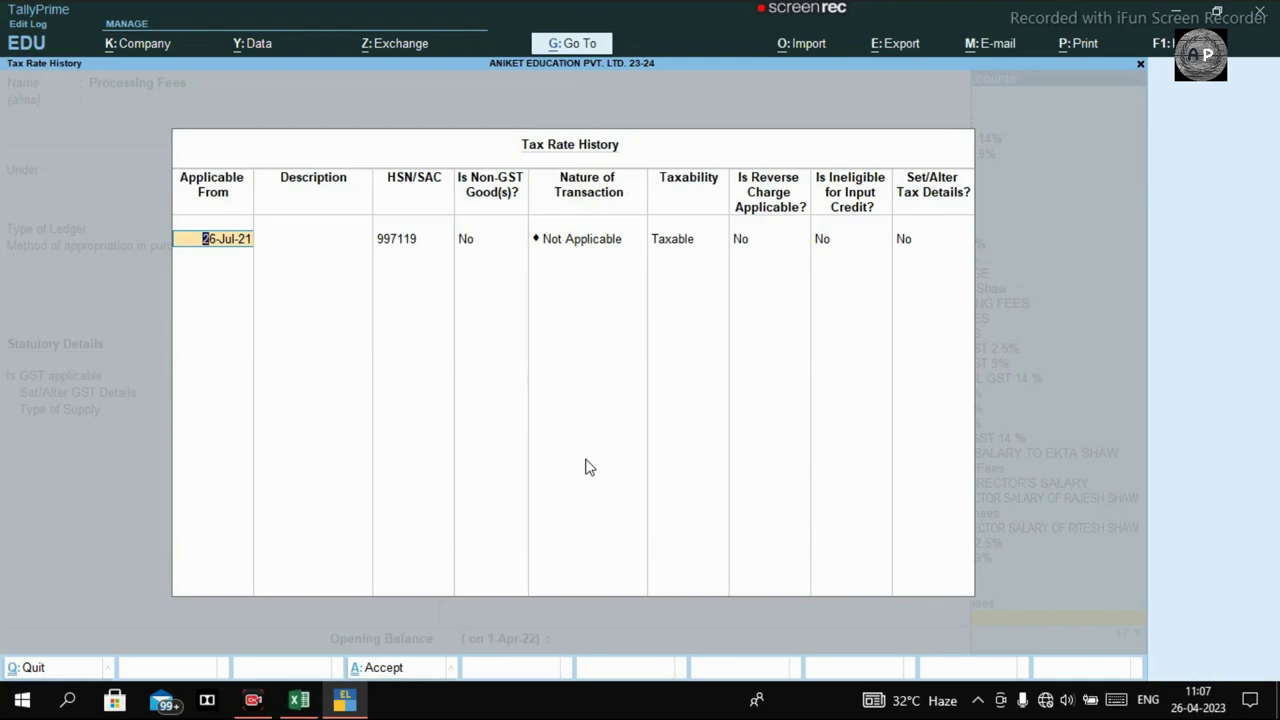
{"action": "key", "text": "End"}
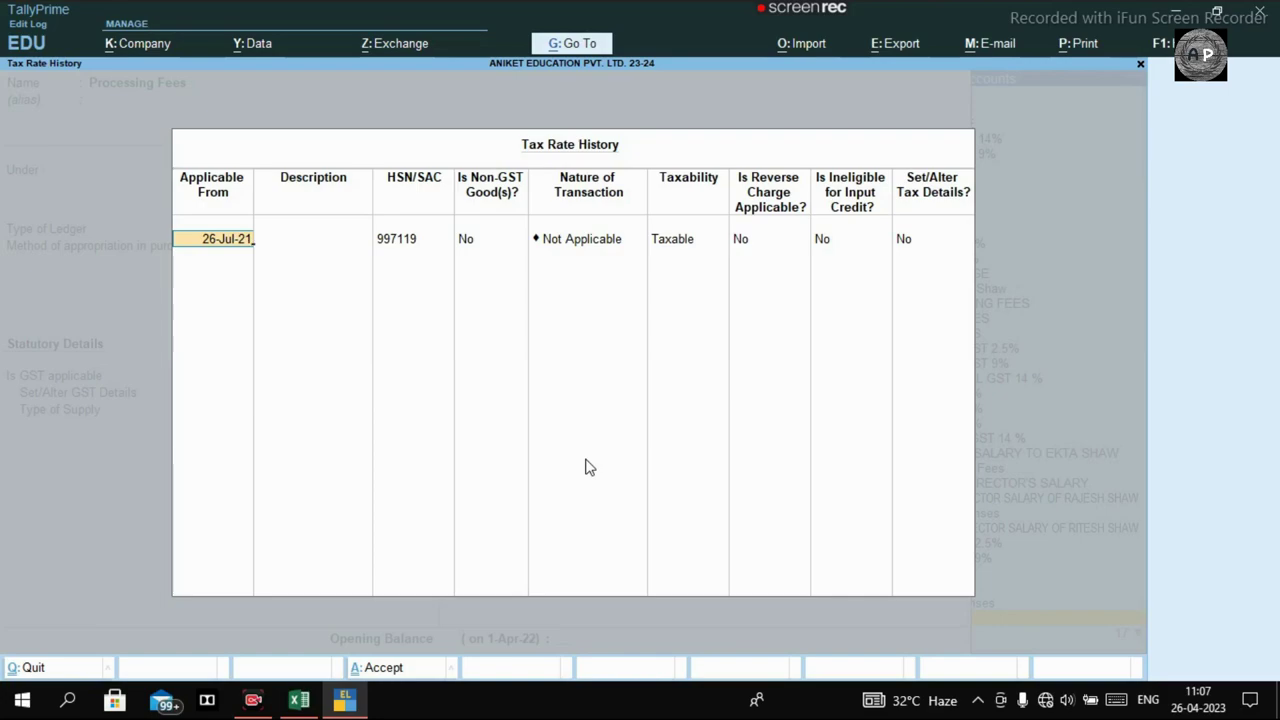
{"action": "key", "text": "ctrl+a"}
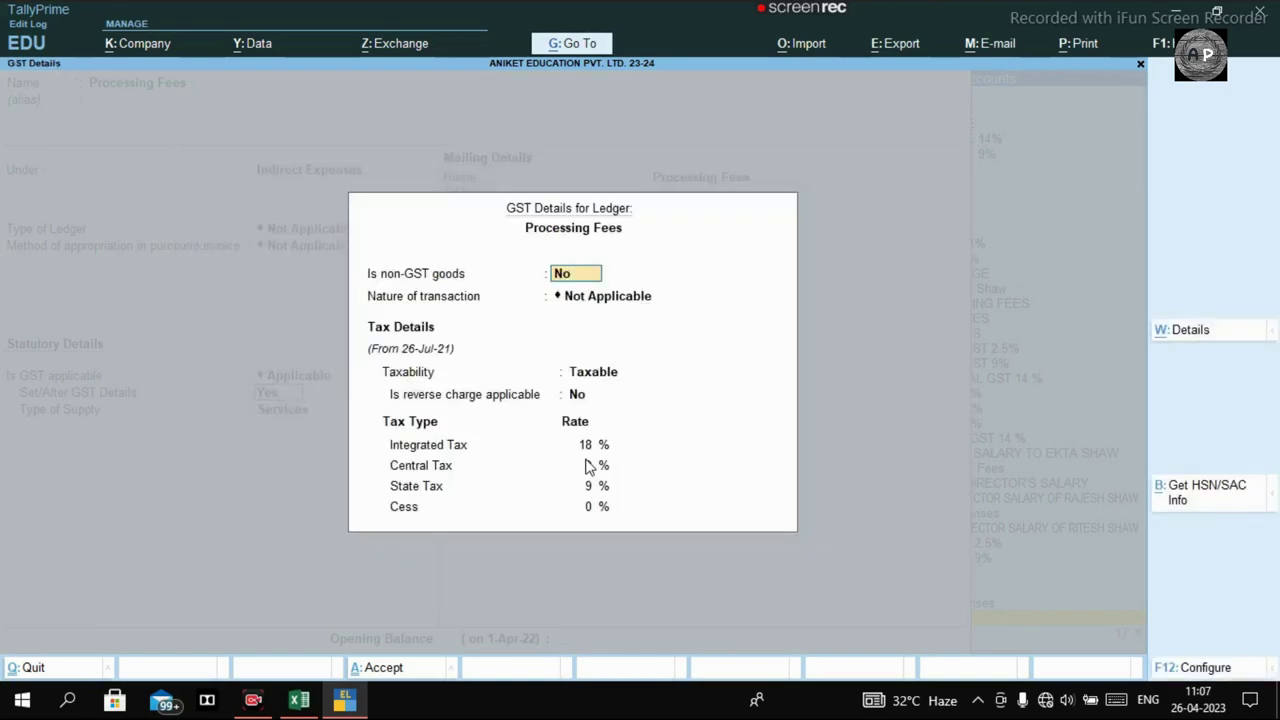
{"action": "key", "text": "Escape"}
{"action": "key", "text": "y"}
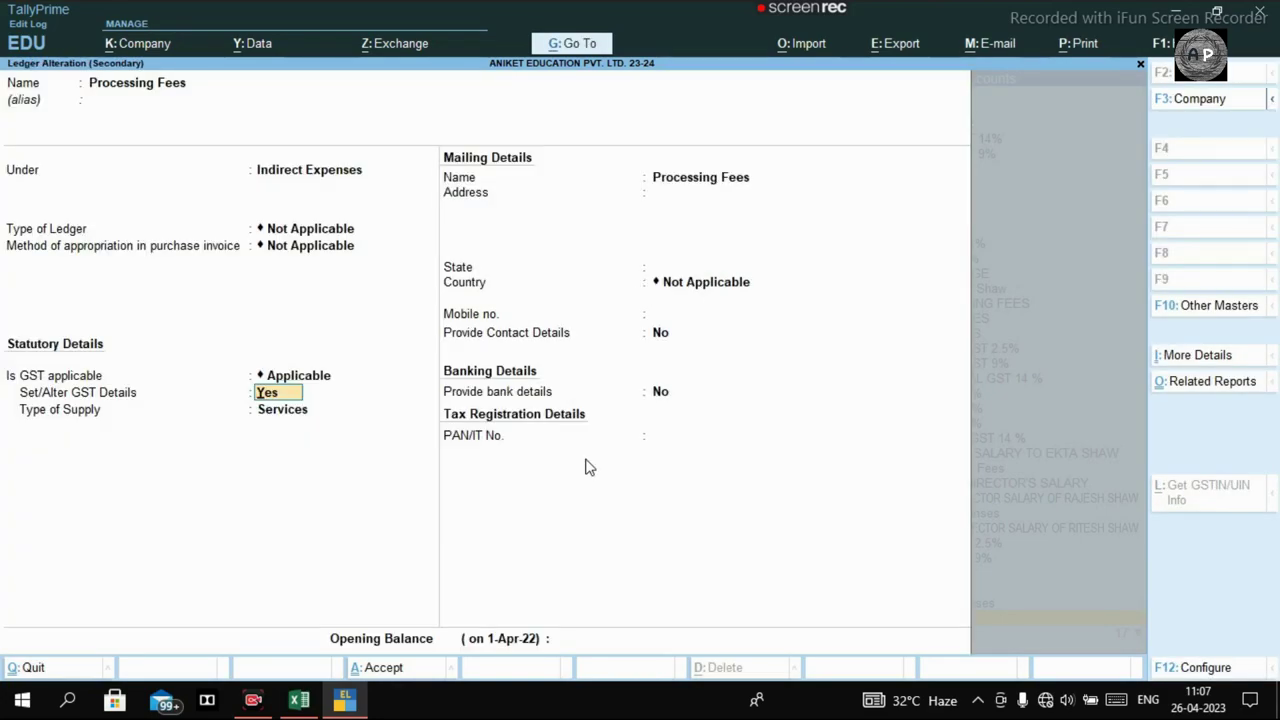
{"action": "key", "text": "ctrl+a"}
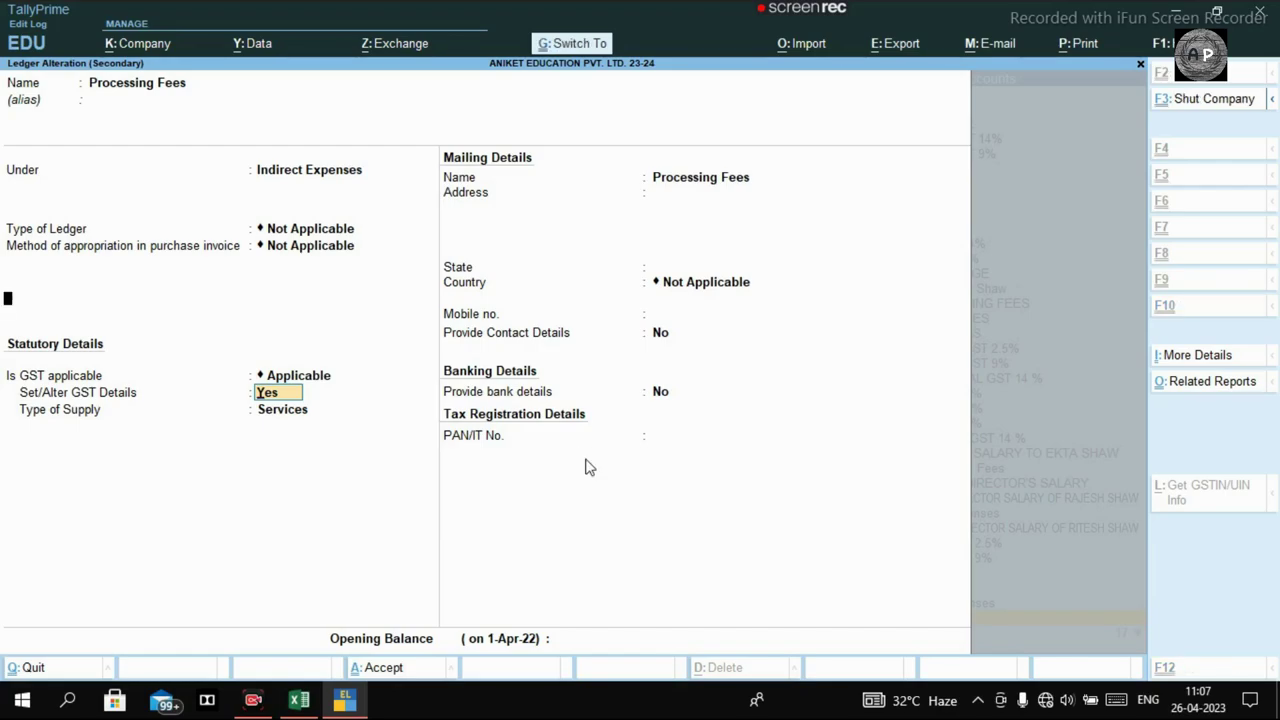
{"action": "key", "text": "Return"}
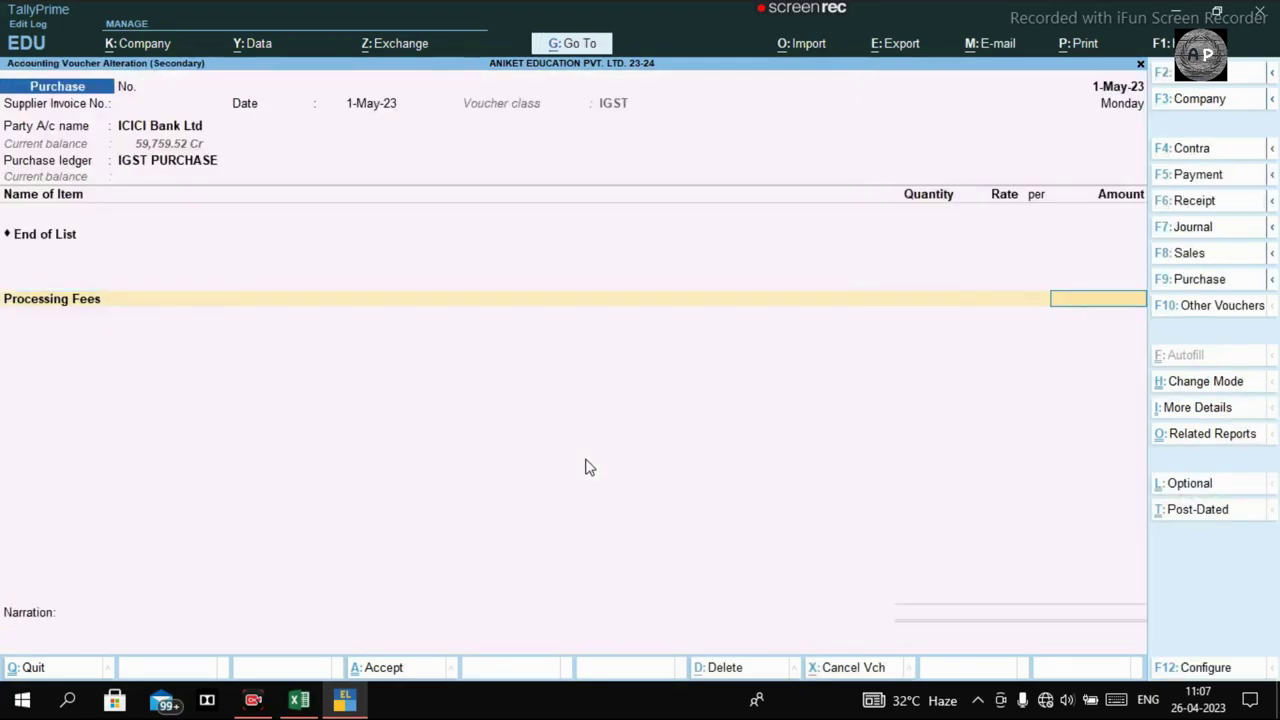
Check the 600 ICICI Bank invoice with 18% GST in Excel, then open TallyPrime's calculator.
{"action": "key", "text": "alt+Tab"}
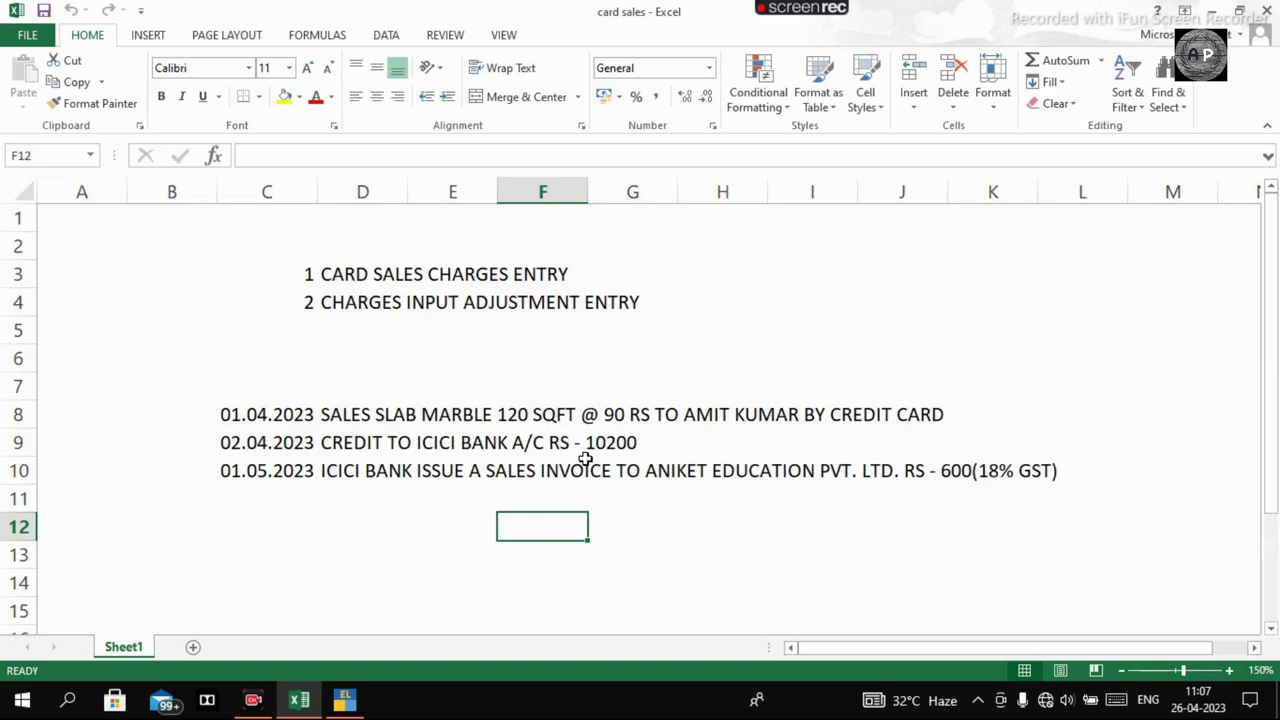
{"action": "key", "text": "alt+Tab"}
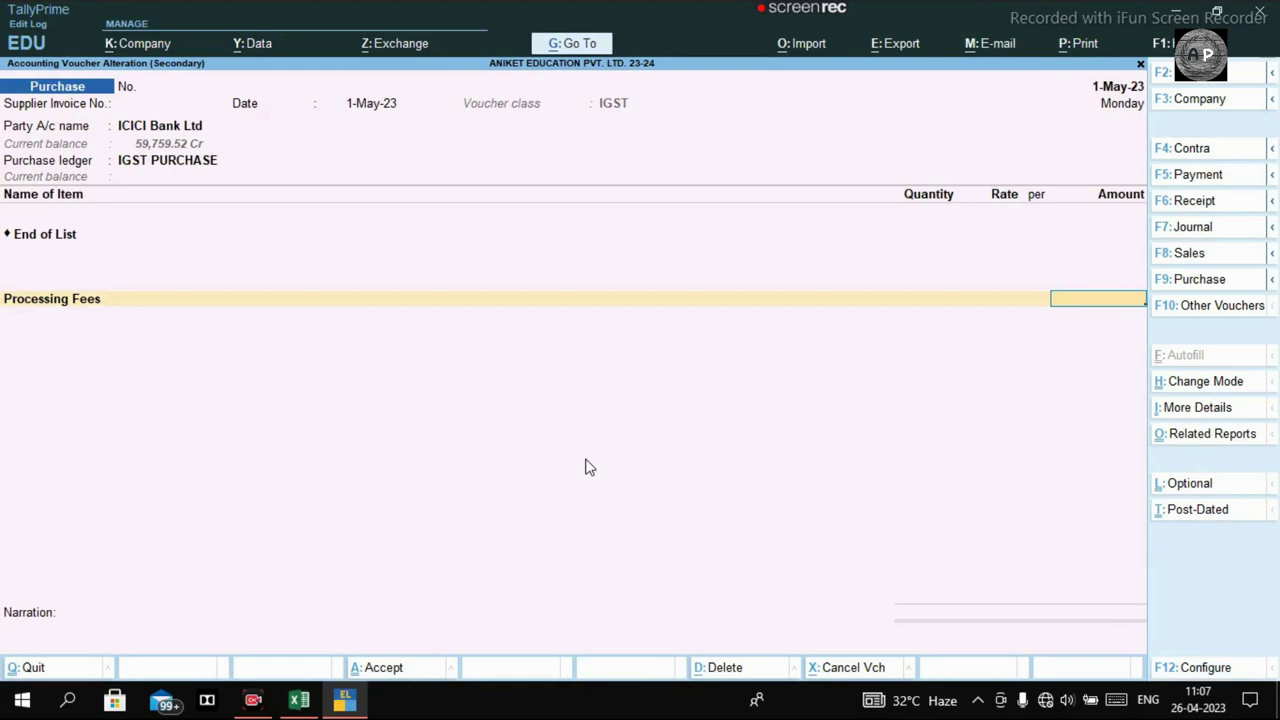
{"action": "key", "text": "ctrl+n"}
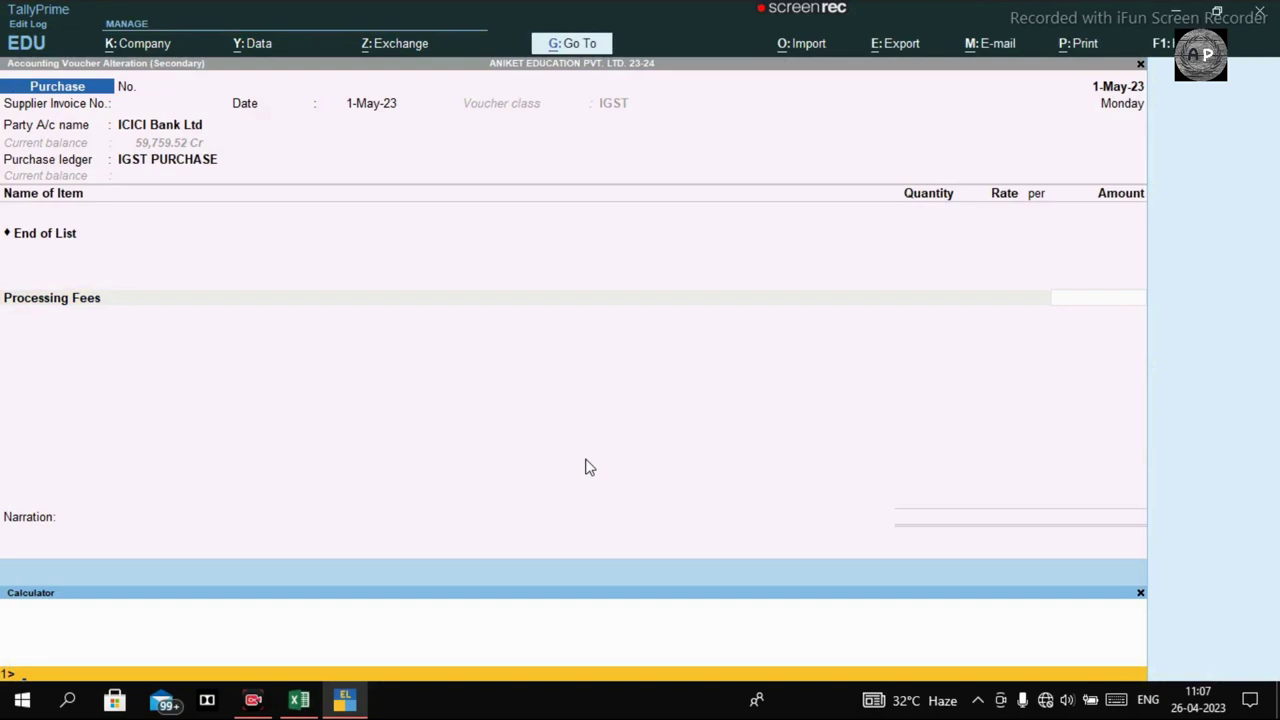
Calculate 600*100/118 in the calculator, giving 508.4746.
{"action": "type", "text": "600*"}
{"action": "type", "text": "100/118"}
{"action": "key", "text": "Return"}
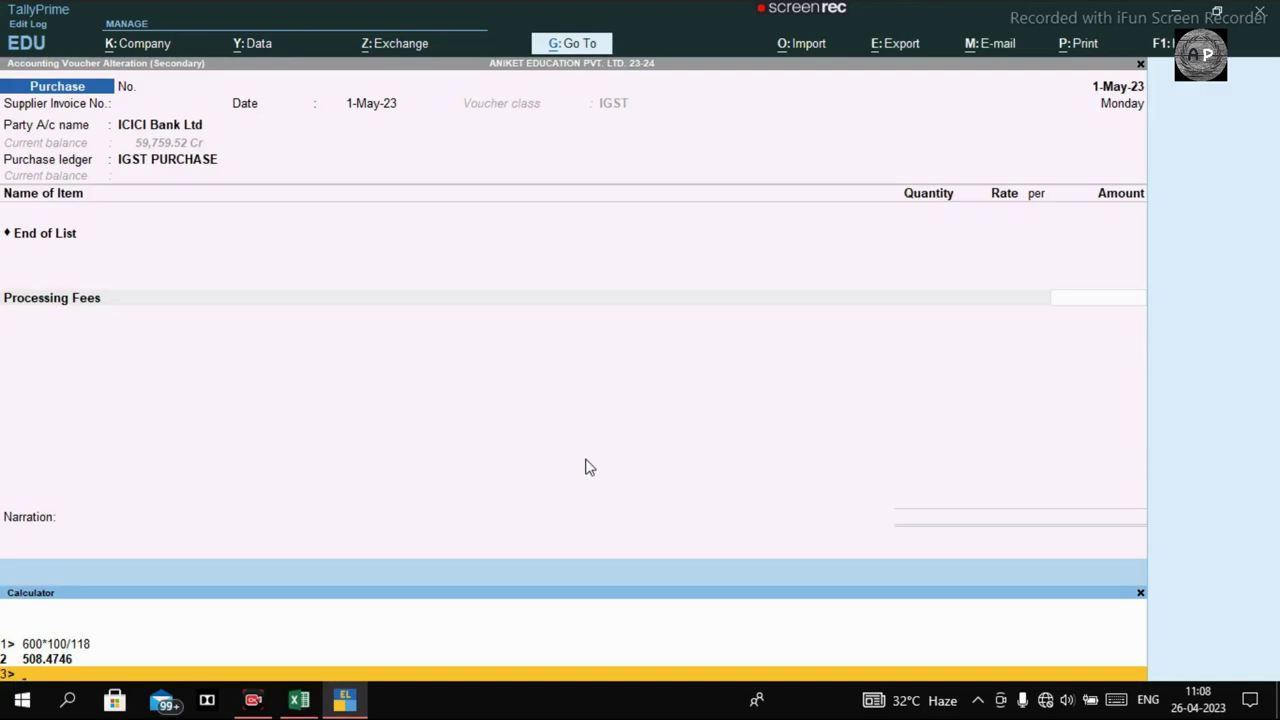
Enter 508.47 as the Processing Fees amount.
{"action": "left_click", "coordinate": [1080, 296]}
{"action": "type", "text": "508"}
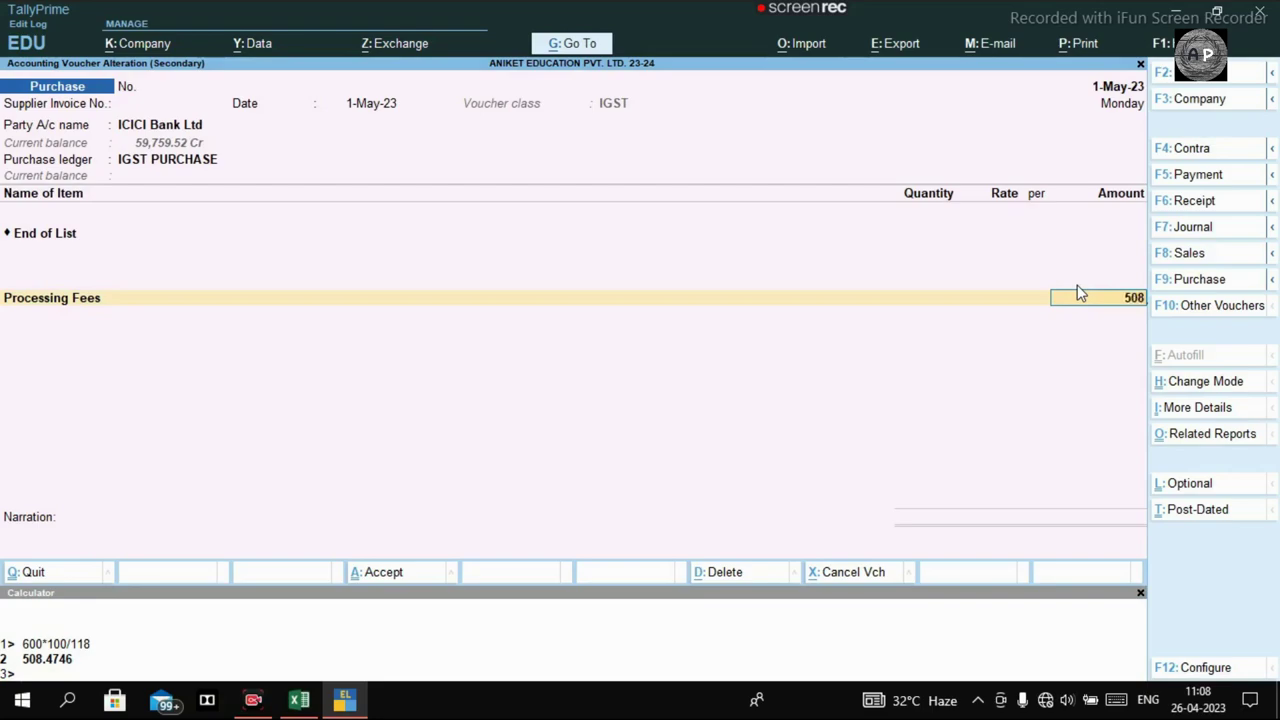
{"action": "type", "text": ".474"}
{"action": "key", "text": "Return"}
{"action": "key", "text": "Return"}
{"action": "key", "text": "Return"}
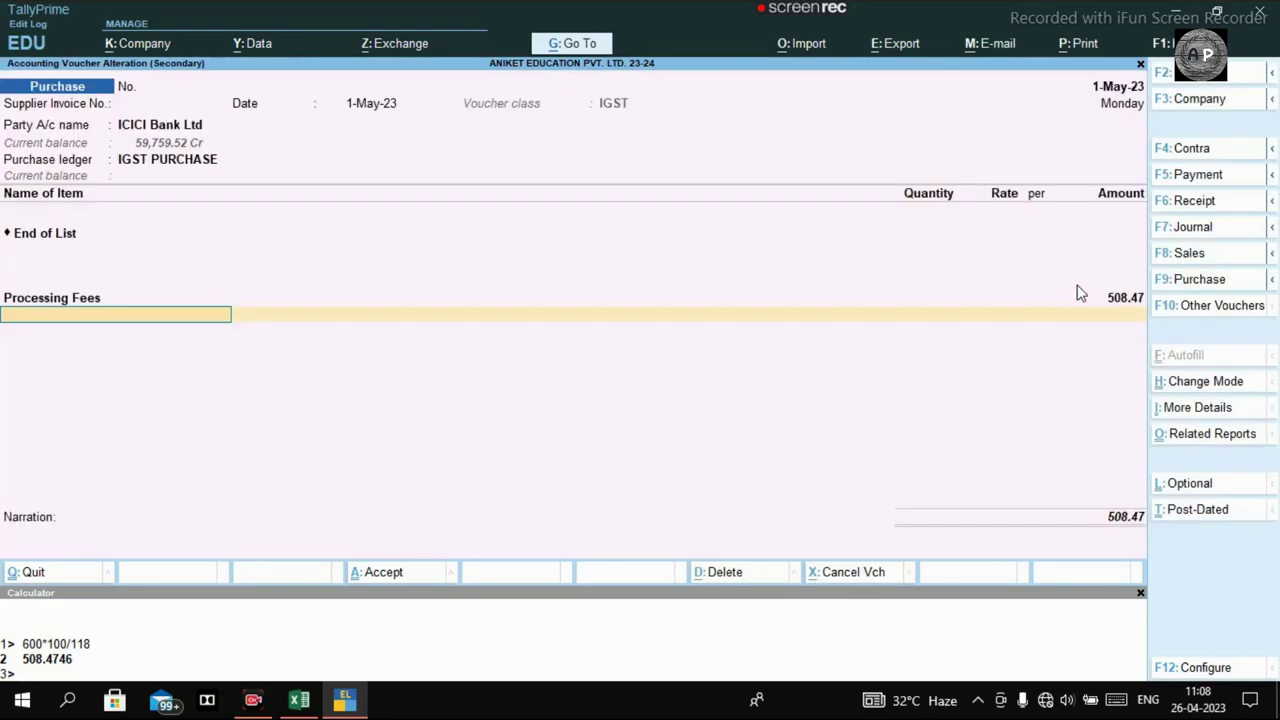
Add the IGST 18% tax ledger line to the purchase.
{"action": "key", "text": "BackSpace"}
{"action": "key", "text": "Return"}
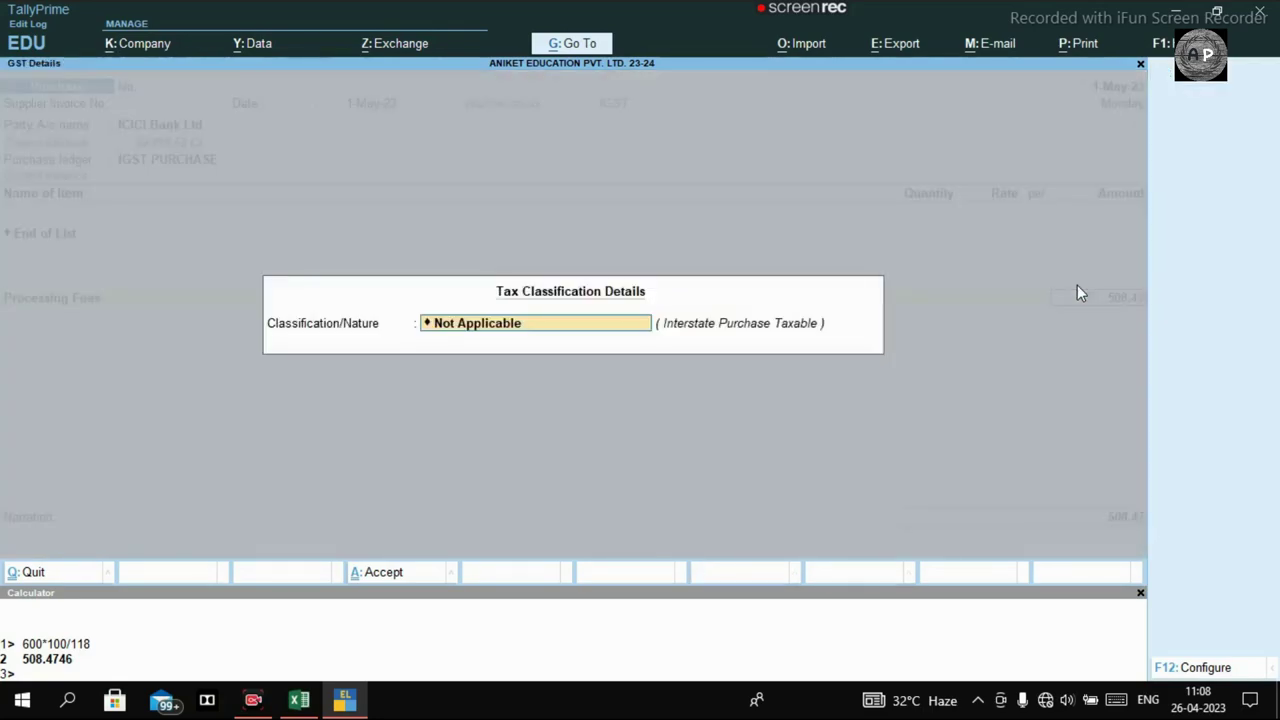
{"action": "key", "text": "Return"}
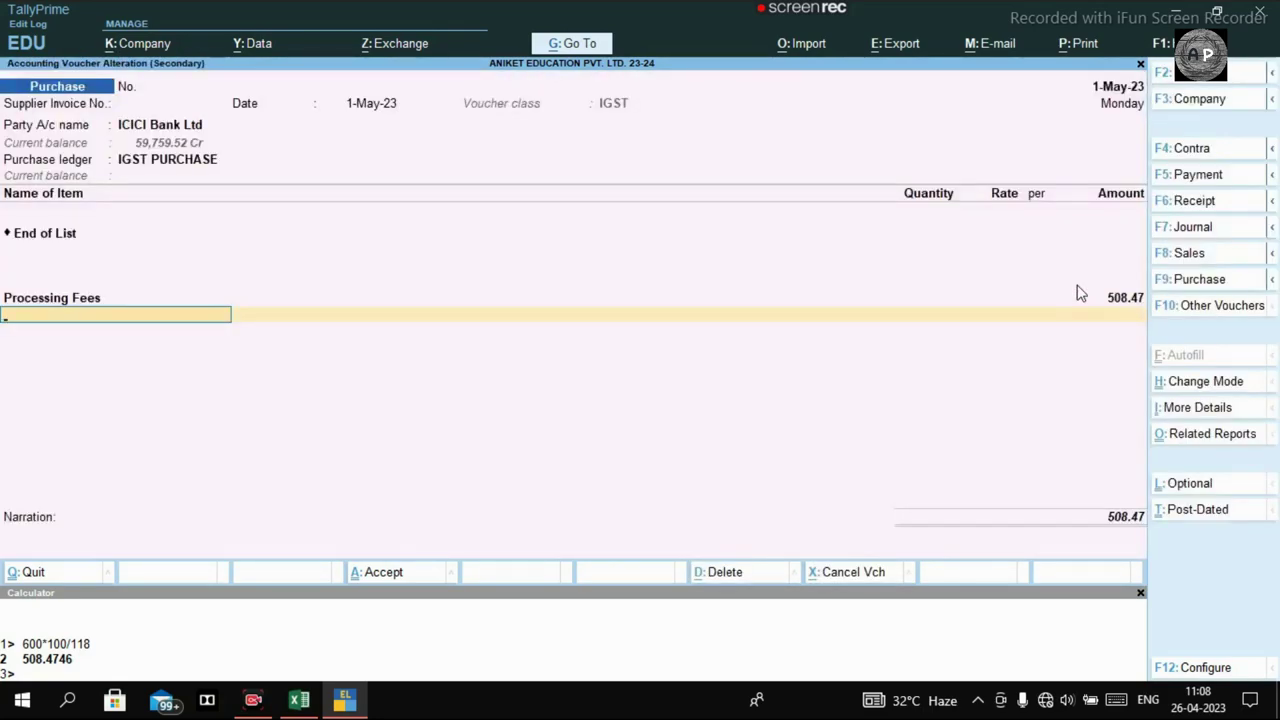
{"action": "type", "text": "Igst"}
{"action": "key", "text": "Down"}
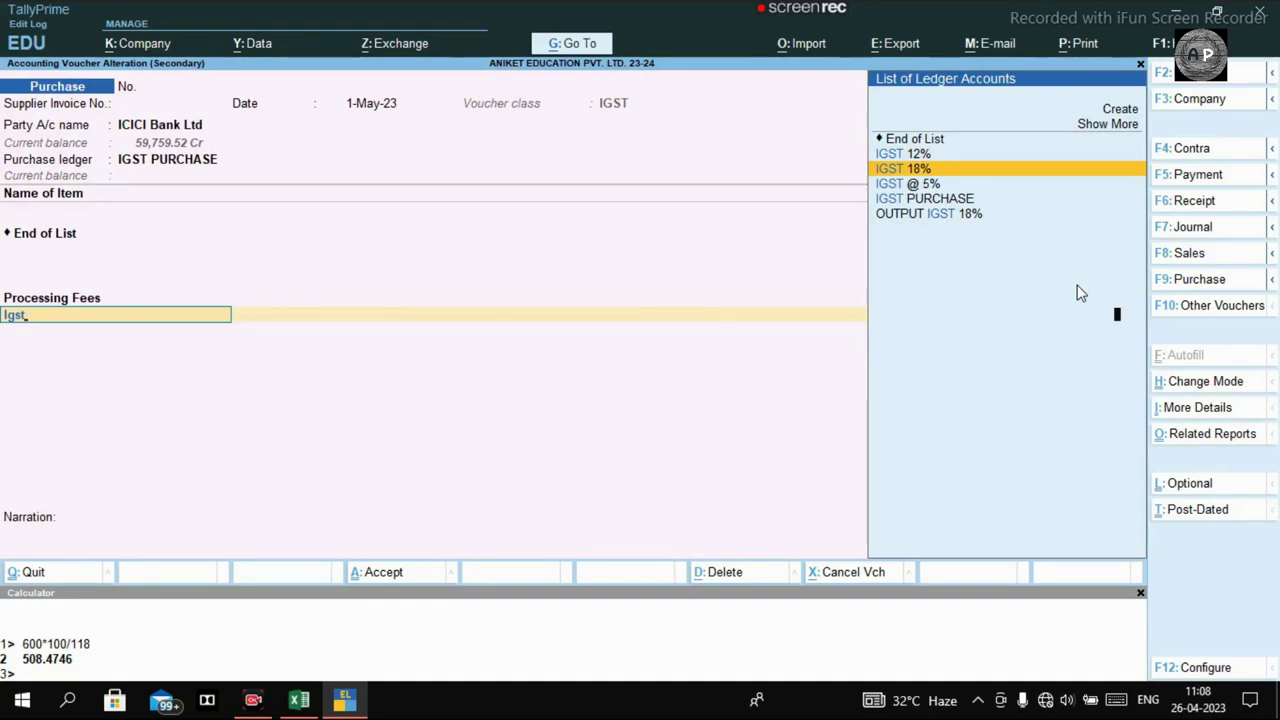
{"action": "key", "text": "Return"}
Add a ROUND OFF line, settle 600 On Account, and save the voucher.
{"action": "key", "text": "Return"}
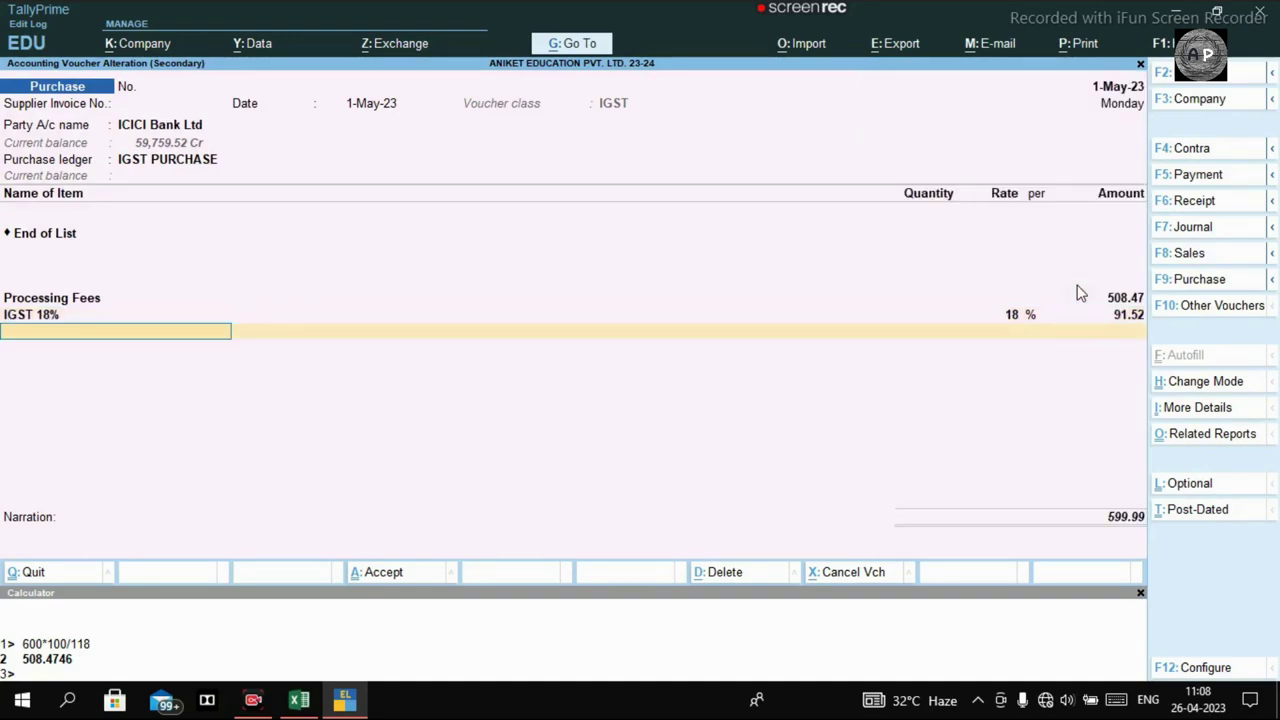
{"action": "type", "text": "Round"}
{"action": "key", "text": "Return"}
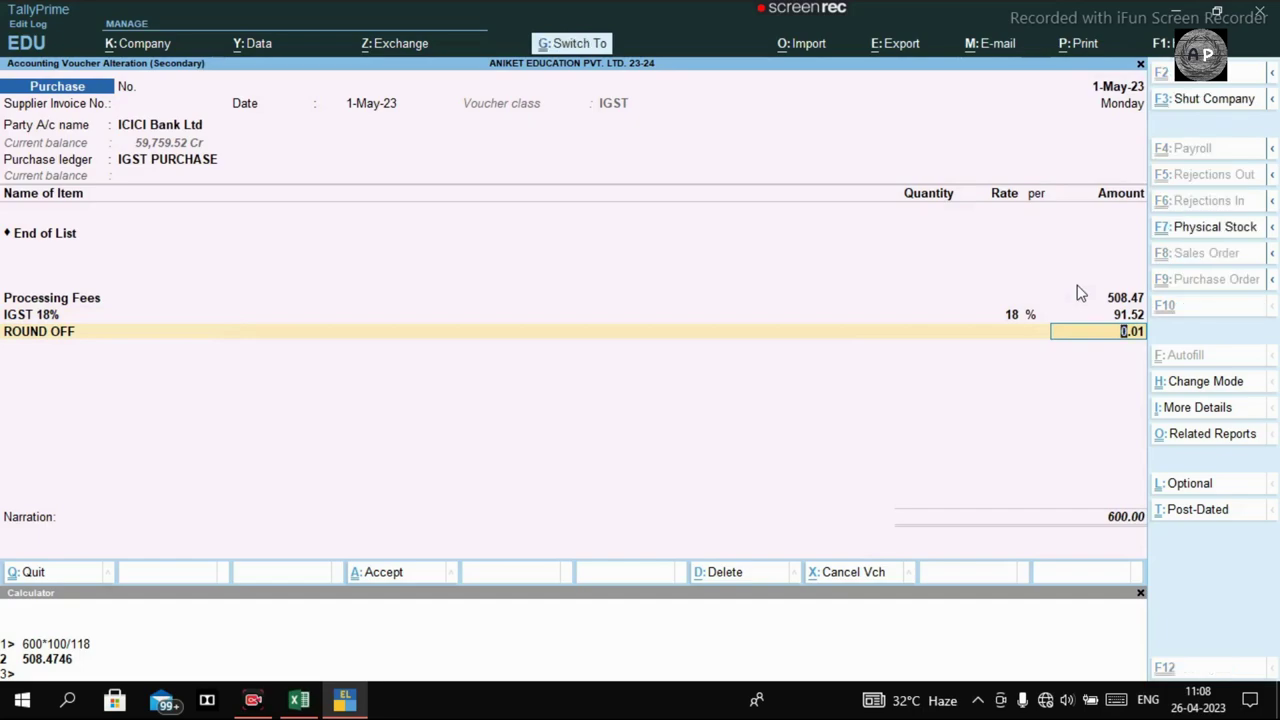
{"action": "key", "text": "ctrl+a"}
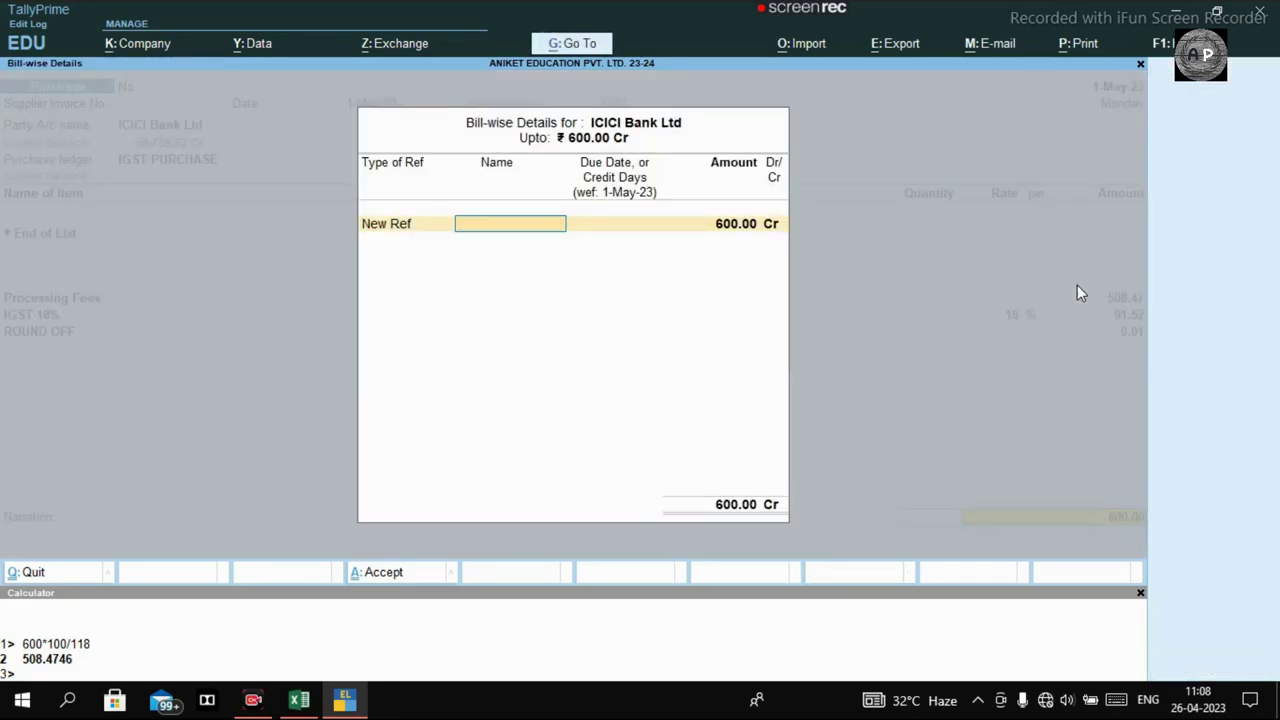
{"action": "key", "text": "BackSpace"}
{"action": "key", "text": "Down"}
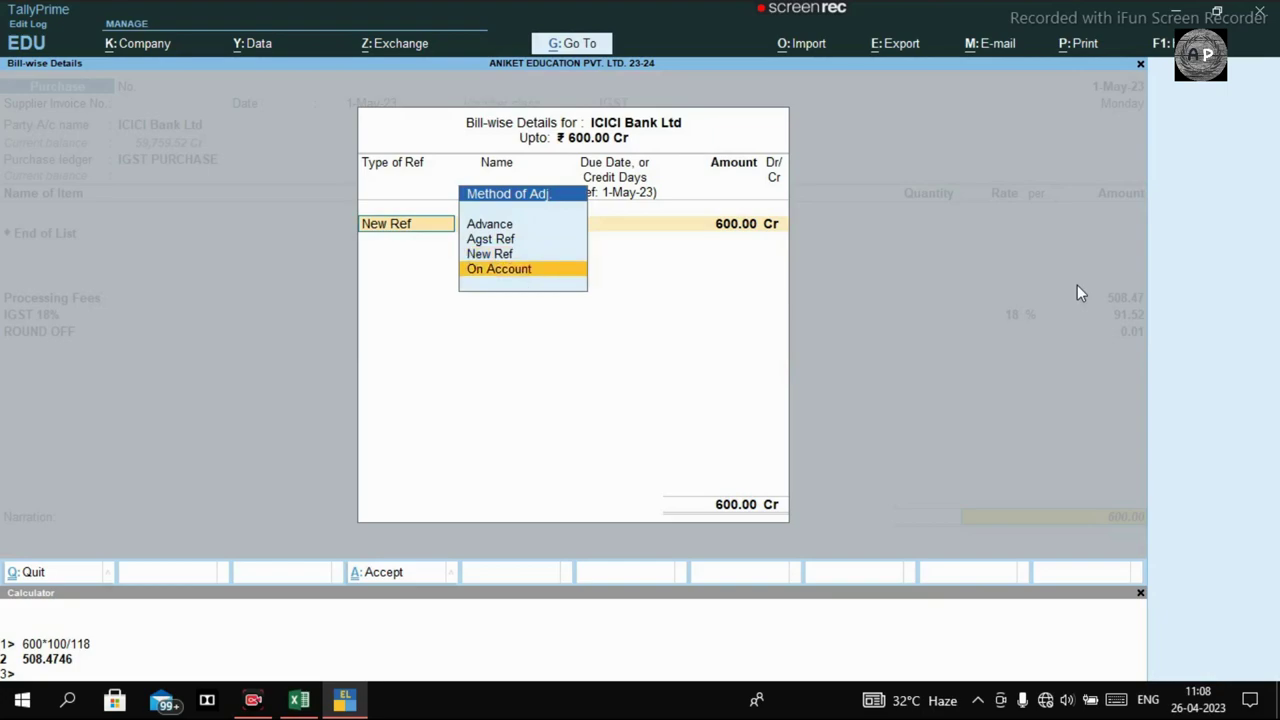
{"action": "key", "text": "Return"}
{"action": "key", "text": "Return"}
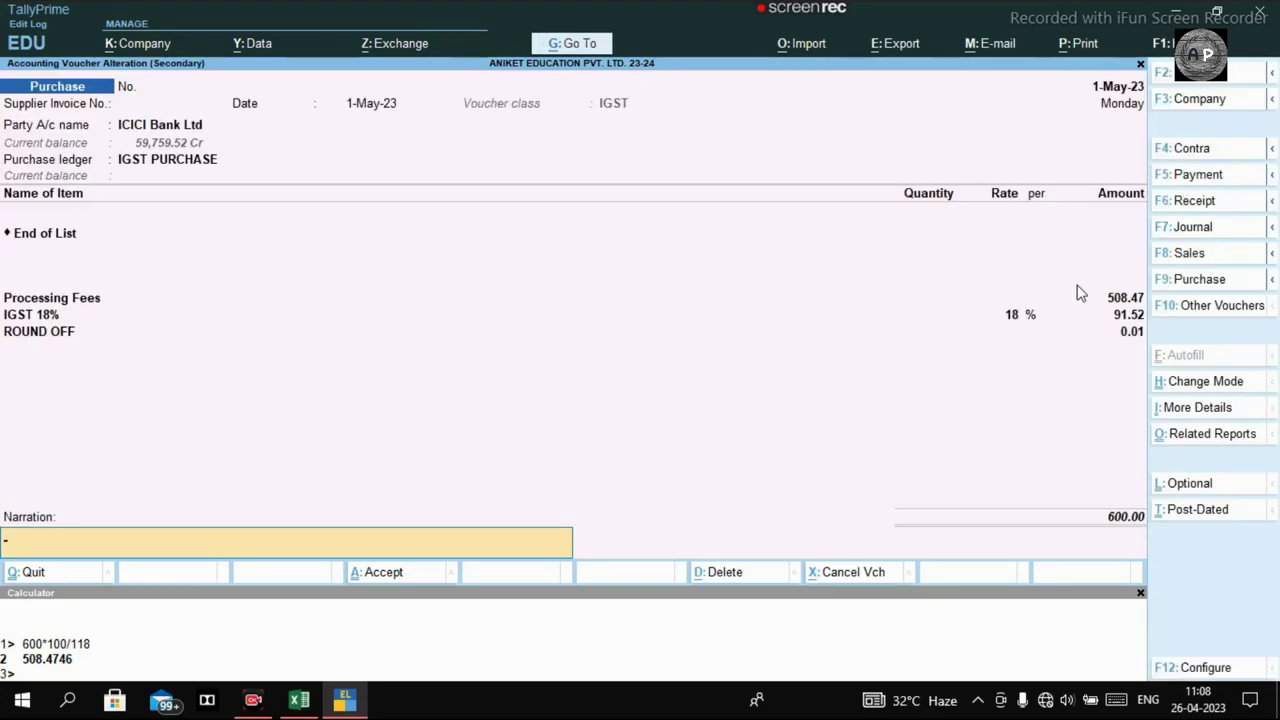
{"action": "key", "text": "ctrl+n"}
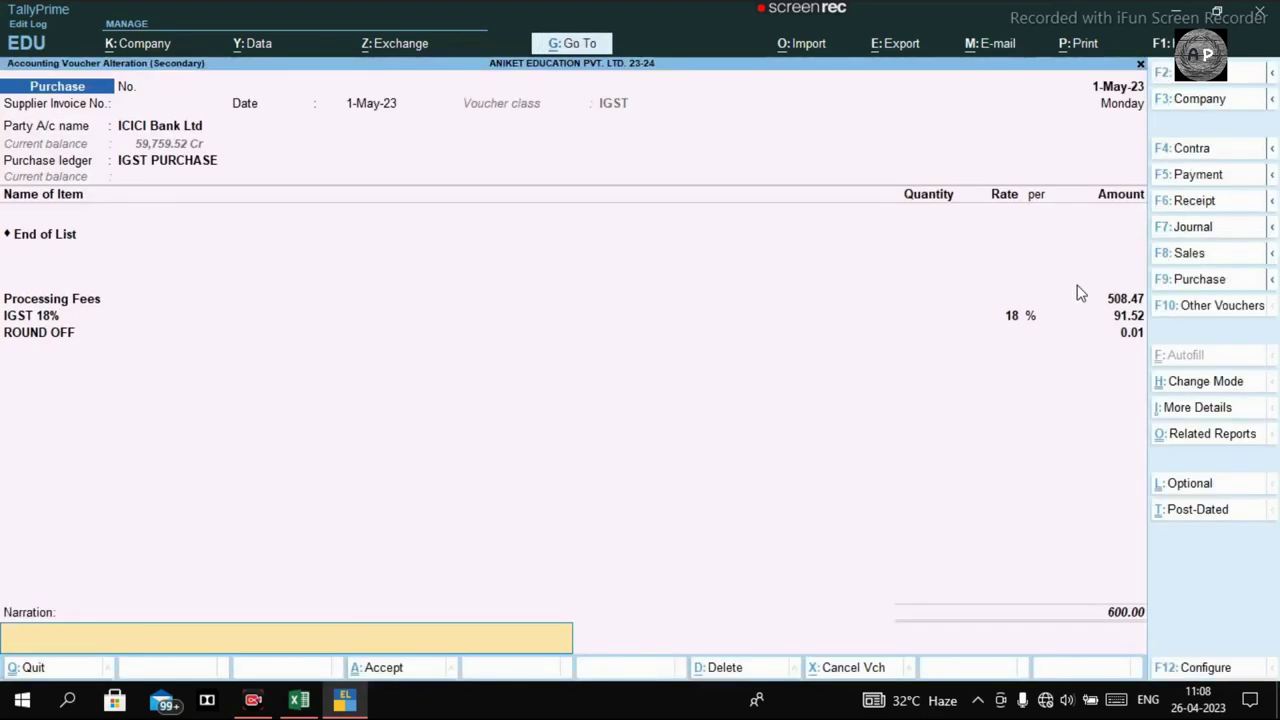
{"action": "key", "text": "ctrl+a"}
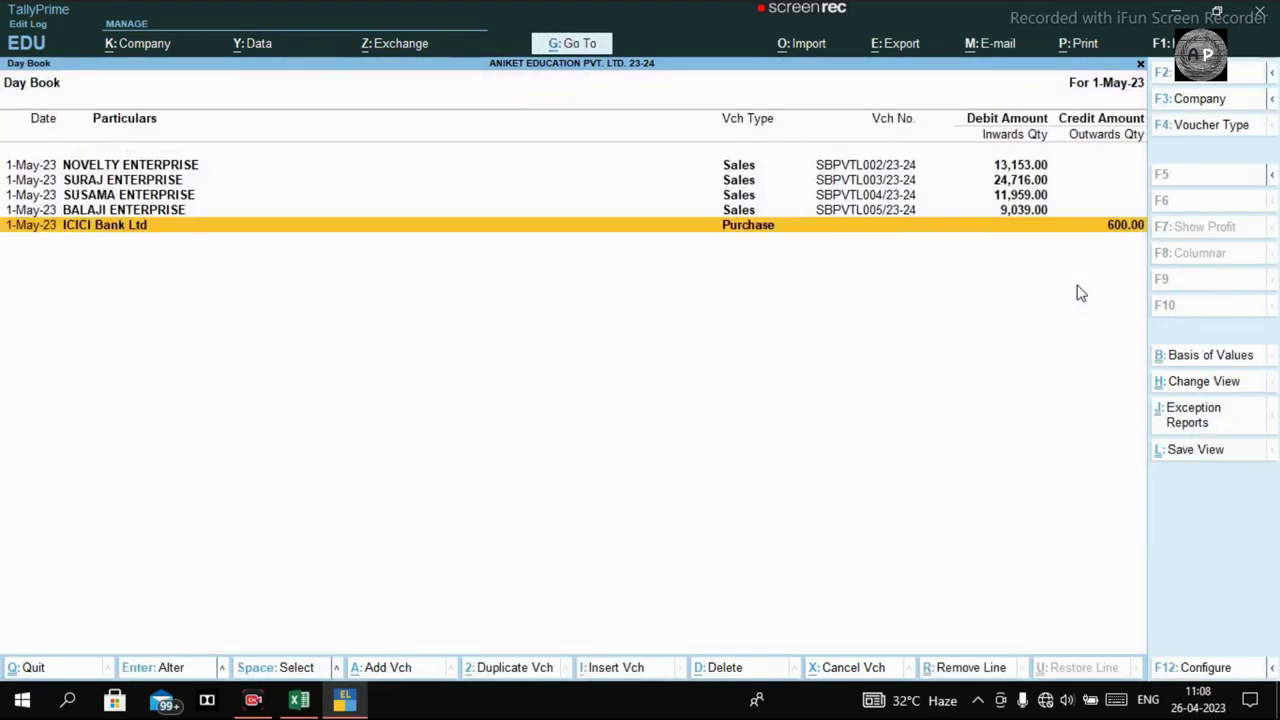
Exit the Day Book, check the card sales workbook, and return to TallyPrime's Gateway of Tally.
{"action": "key", "text": "Escape"}
{"action": "key", "text": "Escape"}
{"action": "key", "text": "Escape"}
{"action": "key", "text": "Escape"}
{"action": "key", "text": "Escape"}
{"action": "key", "text": "Escape"}
{"action": "key", "text": "Escape"}
{"action": "key", "text": "Escape"}
{"action": "key", "text": "Escape"}
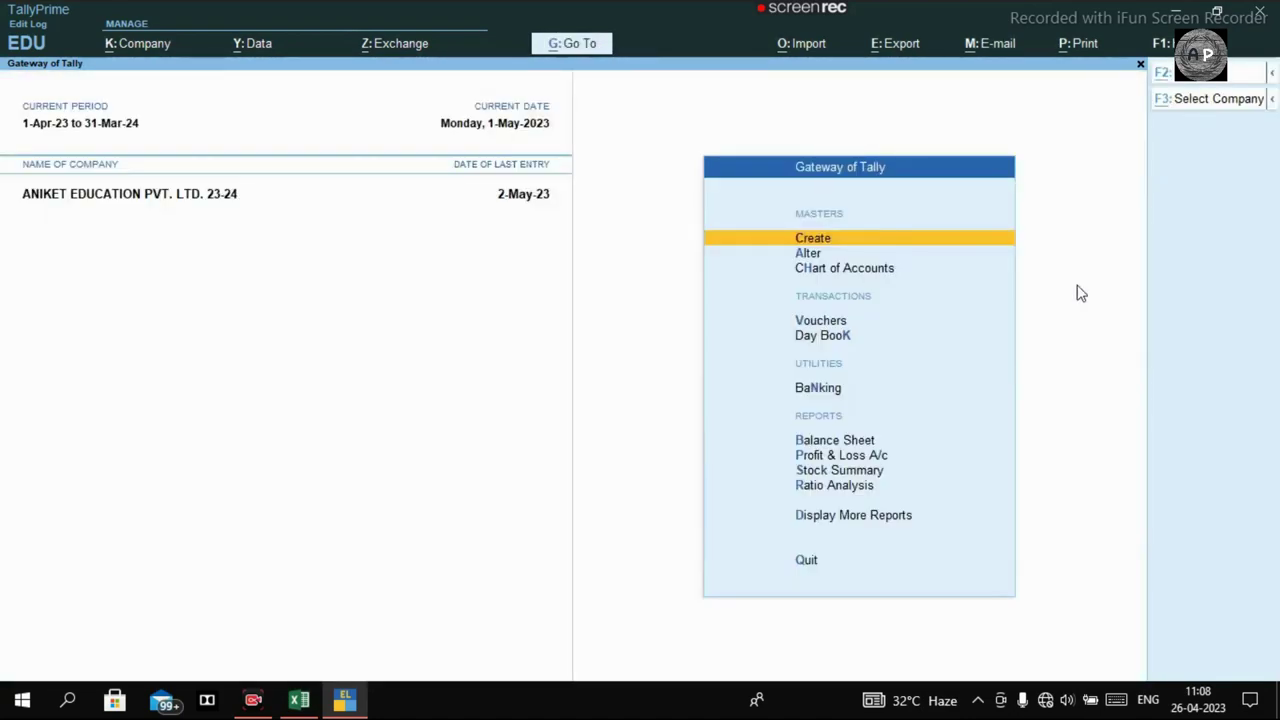
{"action": "key", "text": "alt+Tab"}
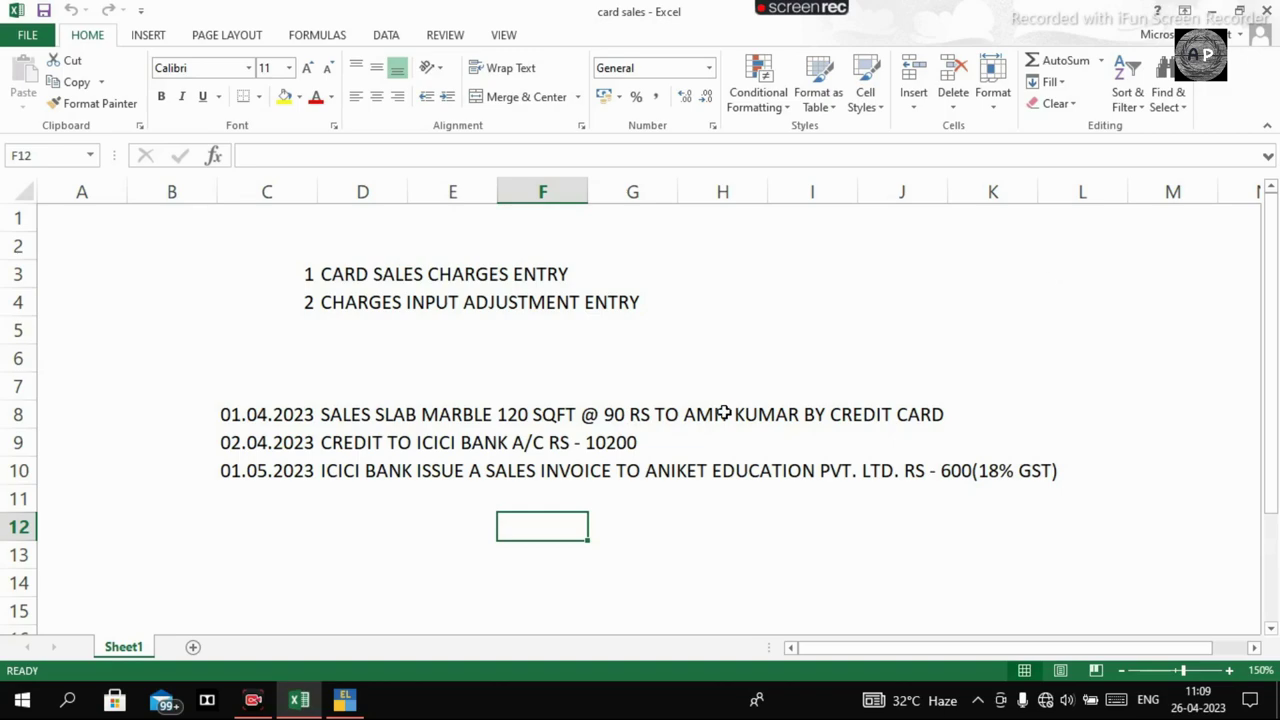
{"action": "left_click", "coordinate": [278, 694]}
{"action": "left_click", "coordinate": [275, 692]}
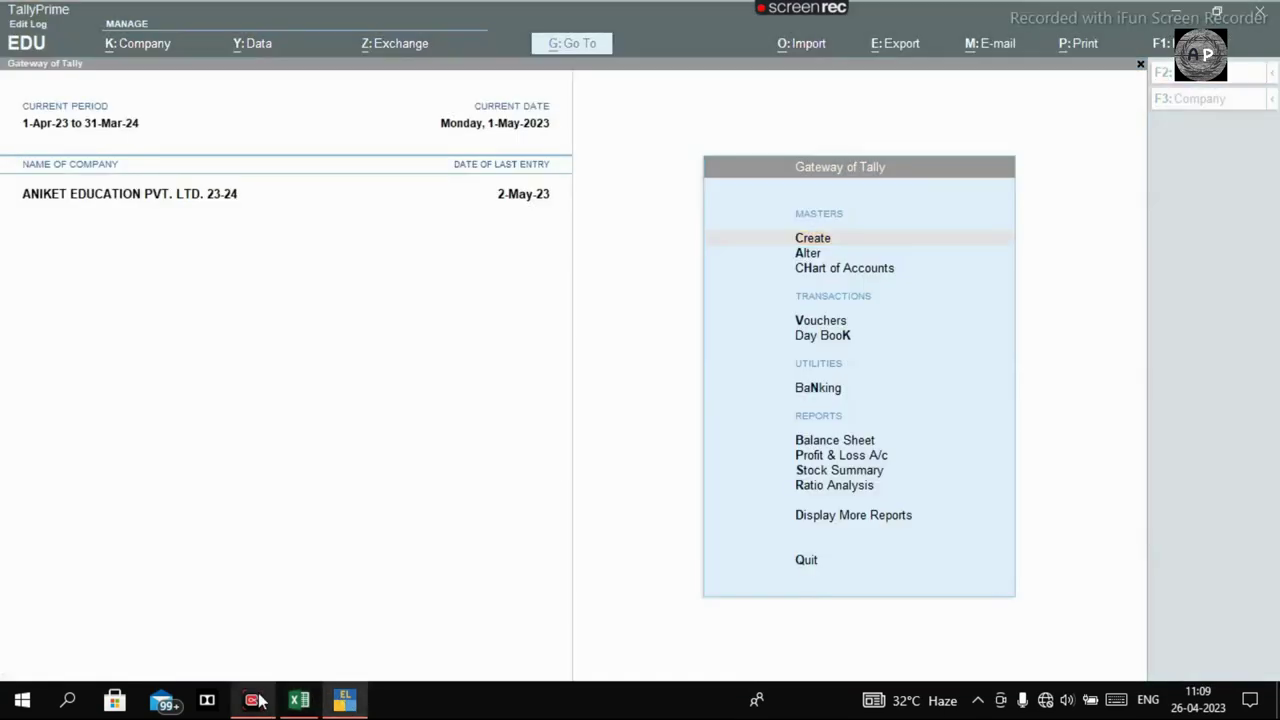